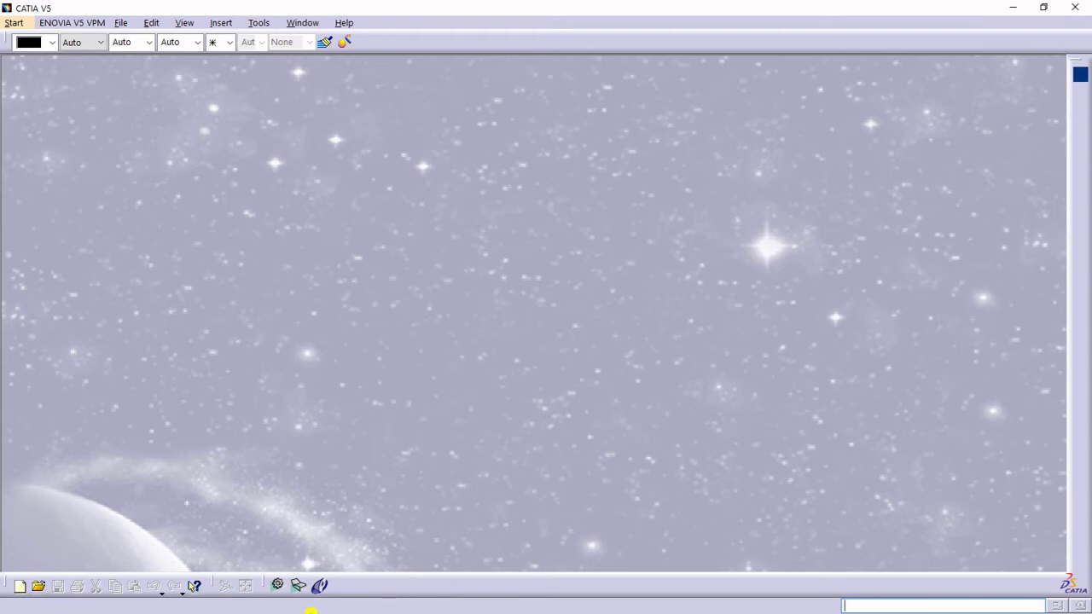
Step: Create a new Part document, accepting the default name Part2
{"action": "left_click", "coordinate": [1013, 7]}
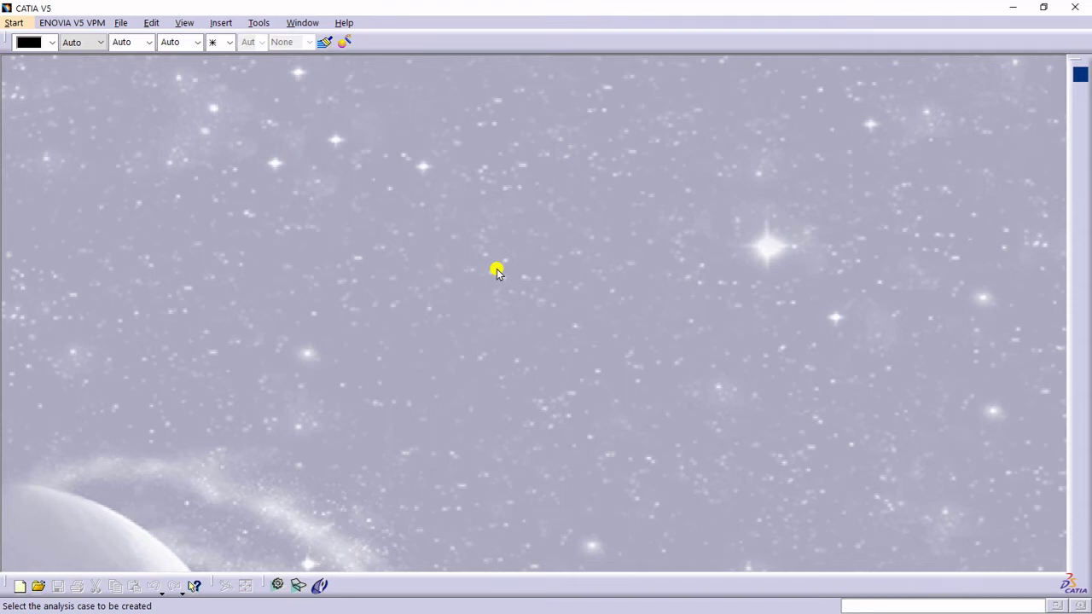
{"action": "key", "text": "alt+f"}
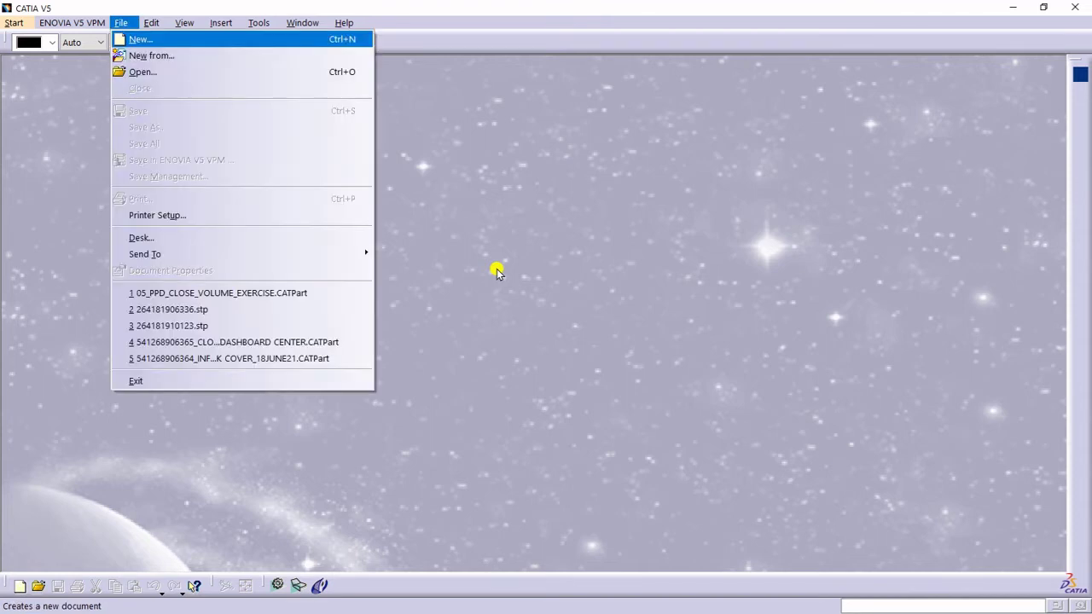
{"action": "key", "text": "Return"}
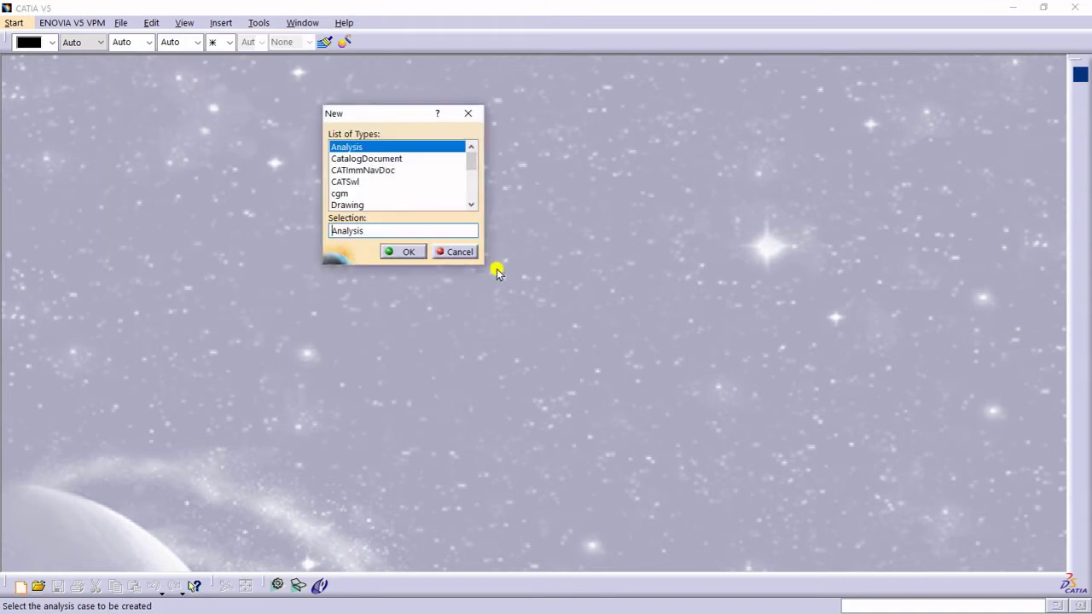
{"action": "type", "text": "Part"}
{"action": "key", "text": "Return"}
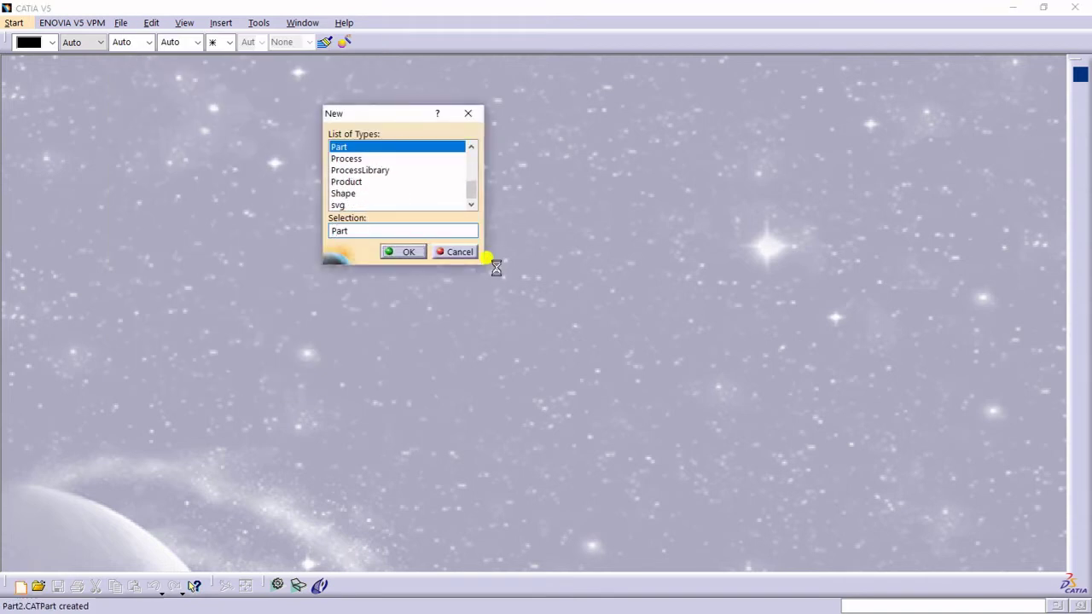
{"action": "key", "text": "Return"}
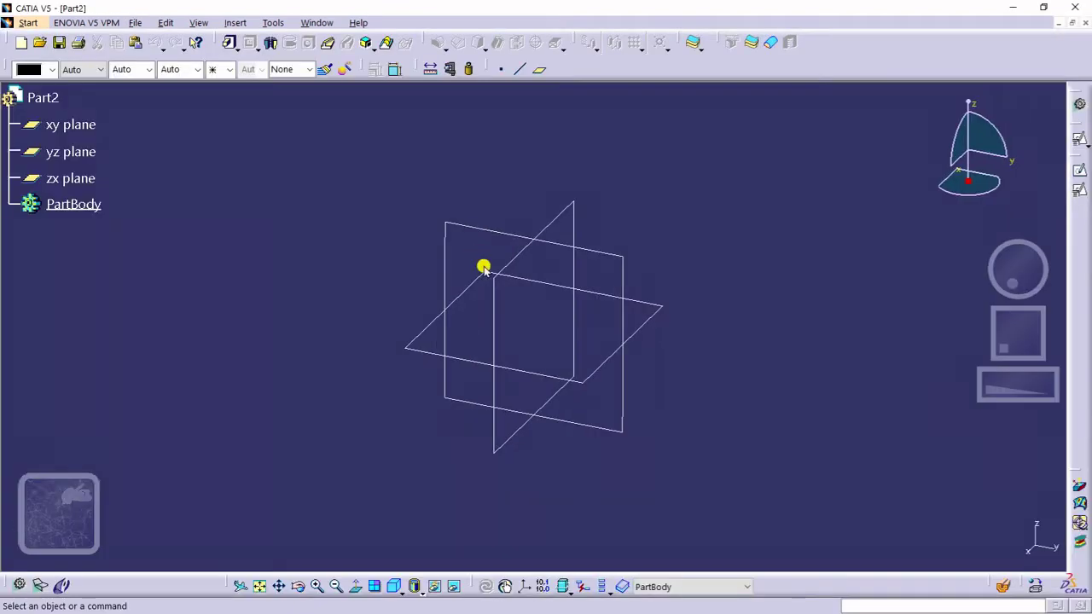
Step: Hide the xy, yz and zx planes and PartBody
{"action": "left_click", "coordinate": [75, 127]}
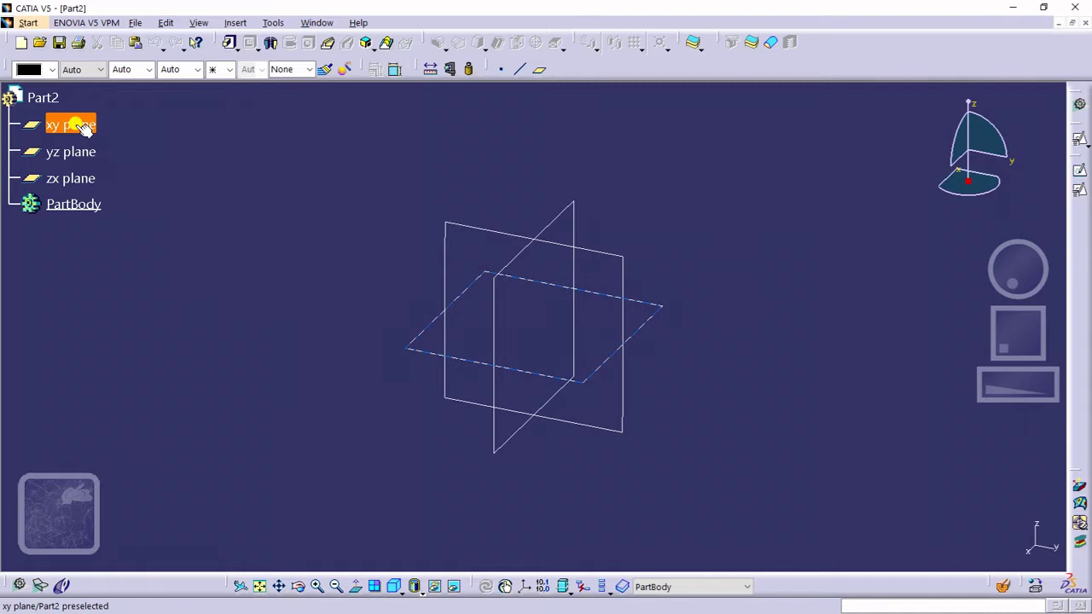
{"action": "left_click", "coordinate": [73, 177], "text": "ctrl"}
{"action": "left_click", "coordinate": [68, 156], "text": "ctrl"}
{"action": "right_click", "coordinate": [74, 178]}
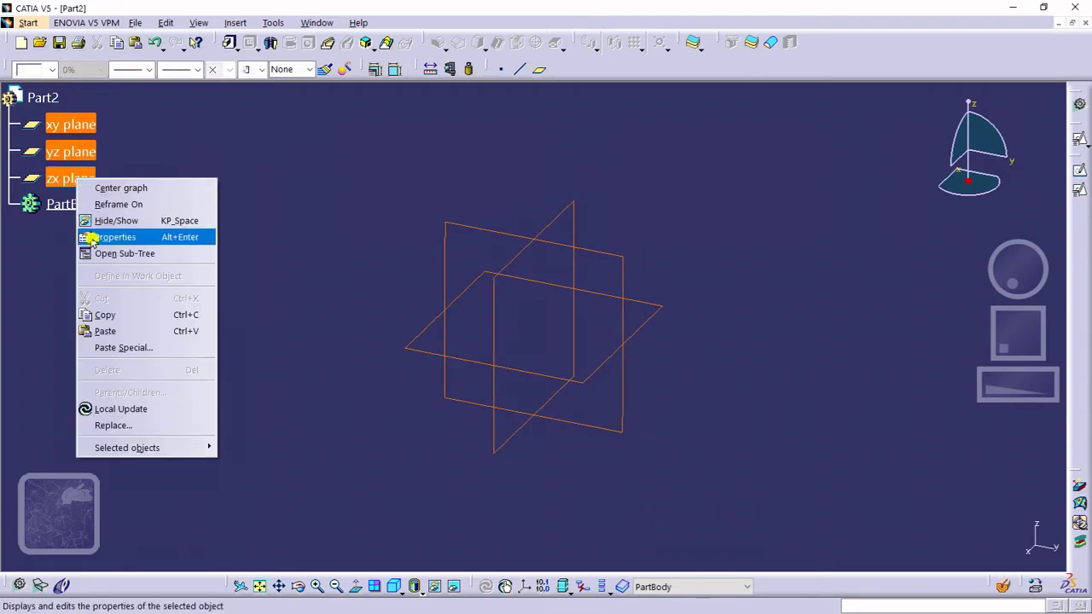
{"action": "left_click", "coordinate": [98, 222]}
{"action": "right_click", "coordinate": [87, 217]}
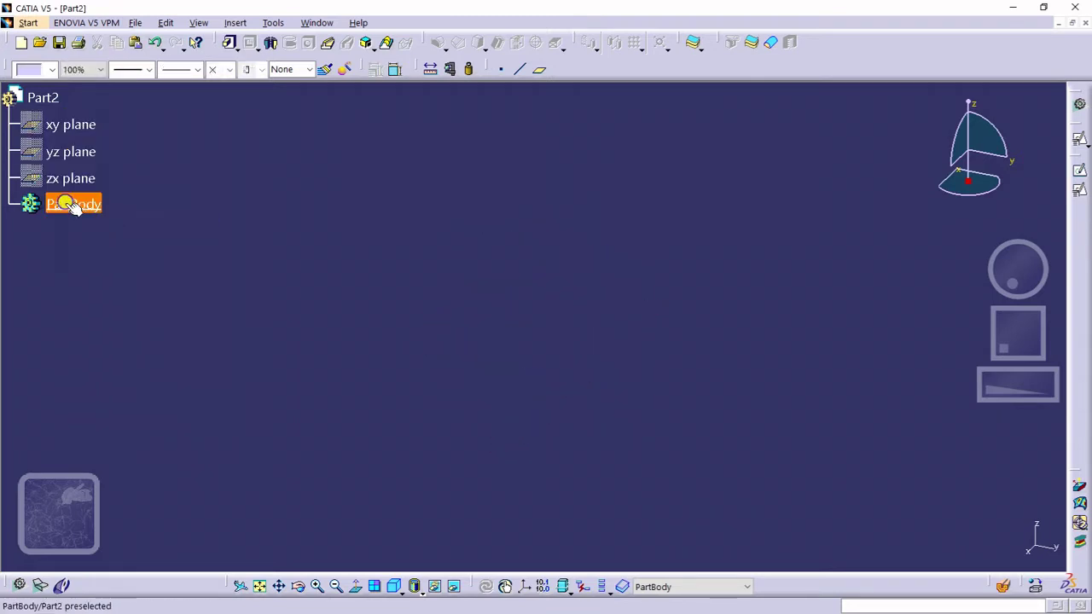
{"action": "left_click", "coordinate": [109, 244]}
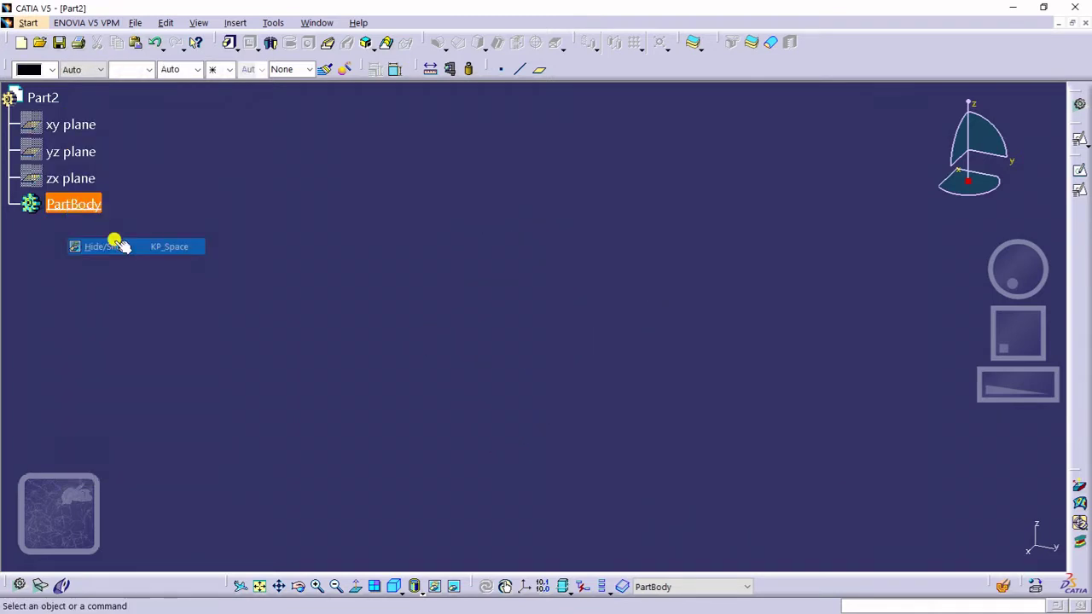
Step: Insert Point.1 at the origin (0,0,0) and discard the extra 55mm point
{"action": "left_click", "coordinate": [518, 71]}
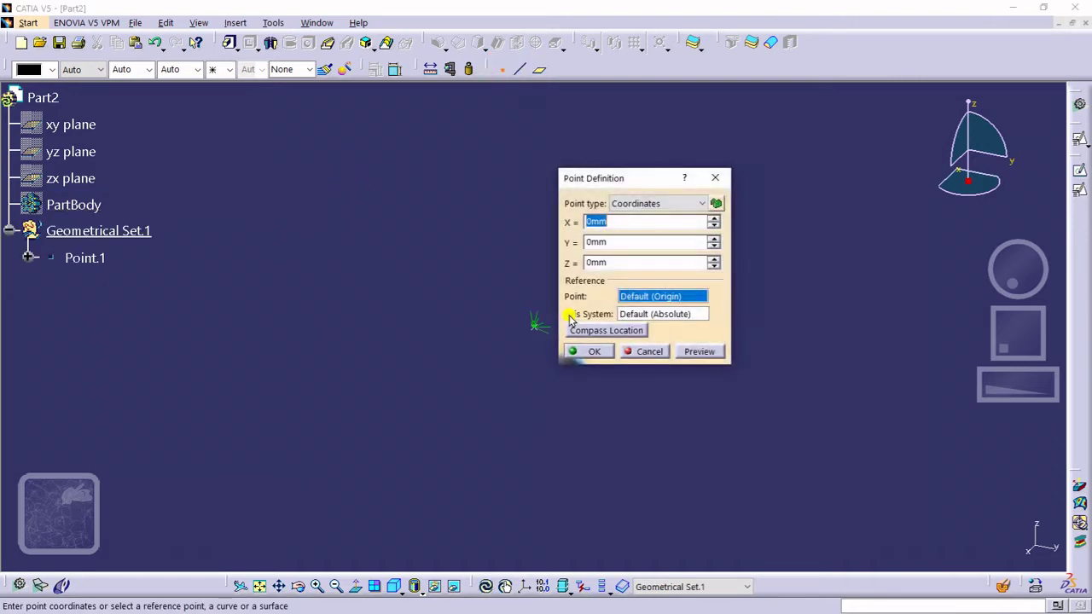
{"action": "type", "text": "55"}
{"action": "left_click", "coordinate": [589, 350]}
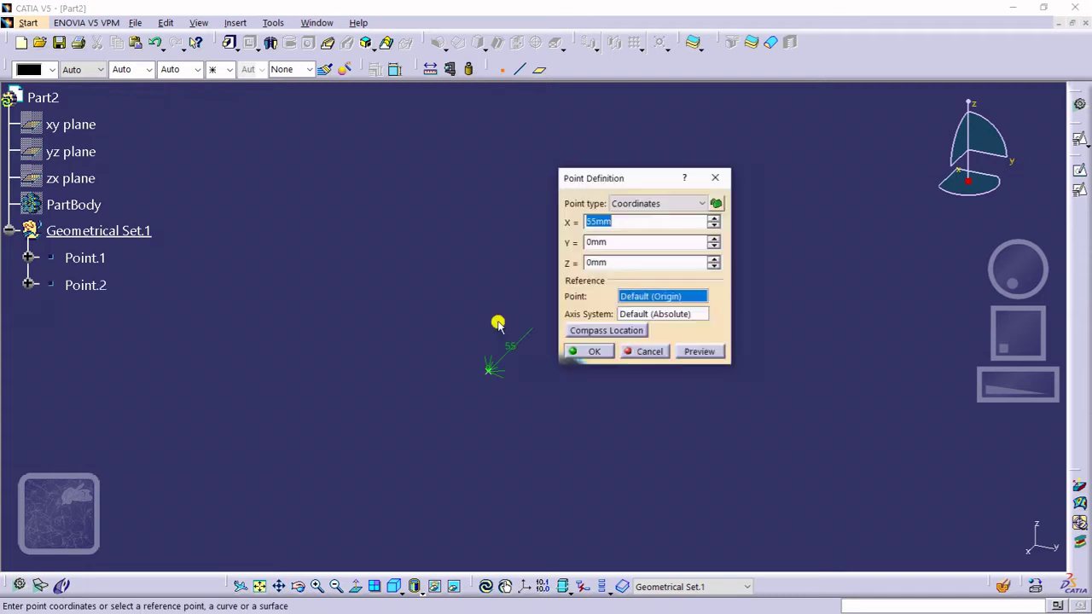
{"action": "left_click", "coordinate": [631, 352]}
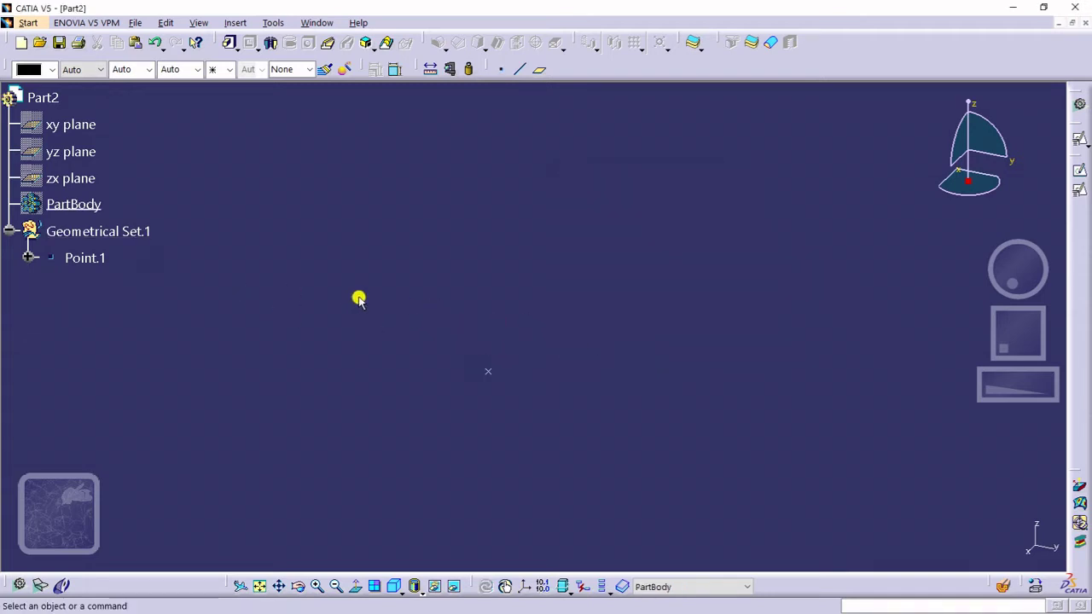
Step: Enter REFERENCE_ELEMENTS as the name in Geometrical Set.1's properties
{"action": "left_click", "coordinate": [86, 232]}
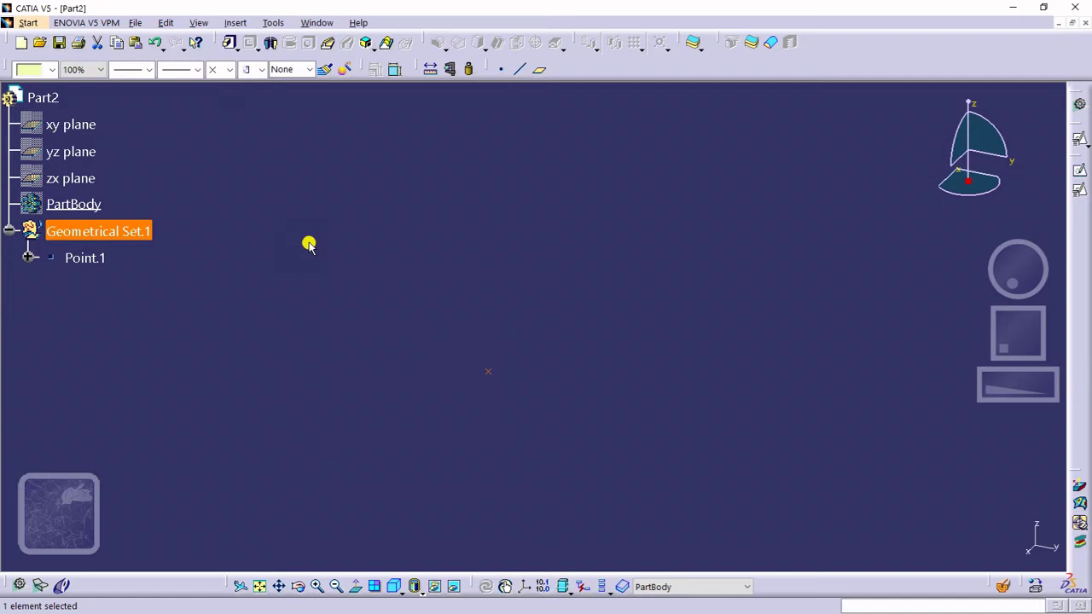
{"action": "key", "text": "alt+Return"}
{"action": "type", "text": "re"}
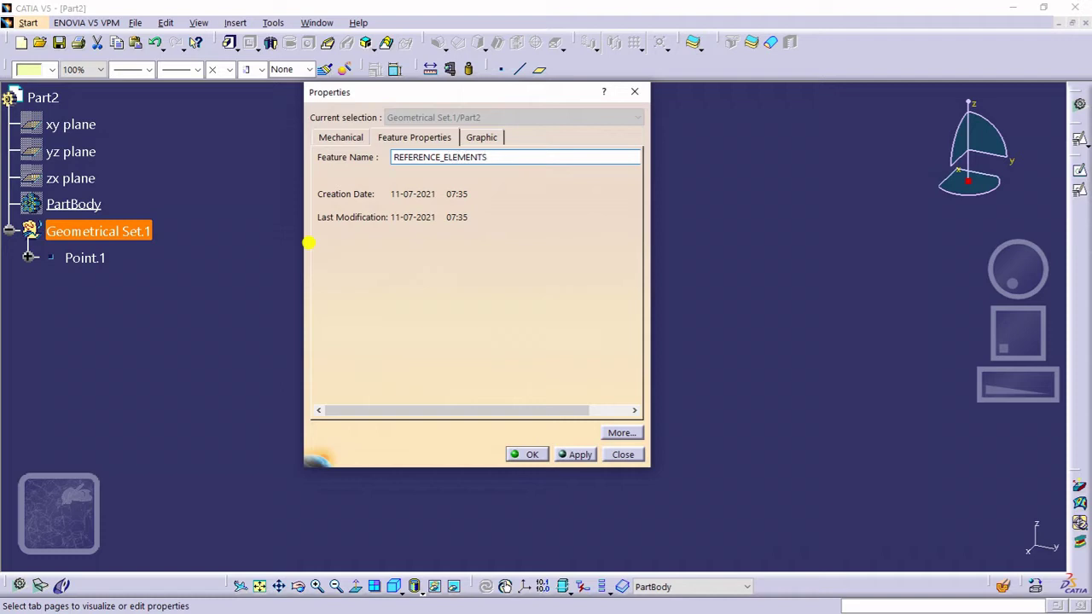
Step: Apply the REFERENCE_ELEMENTS set name and rename Point.1 to ORIGIN_POINT
{"action": "key", "text": "Return"}
{"action": "left_click", "coordinate": [85, 258]}
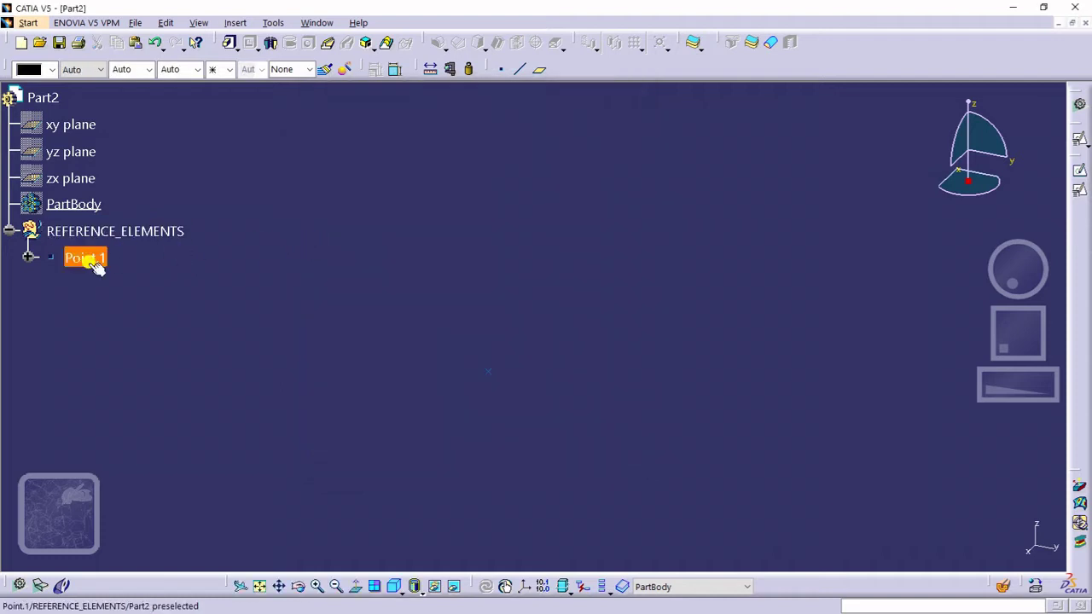
{"action": "key", "text": "alt+Return"}
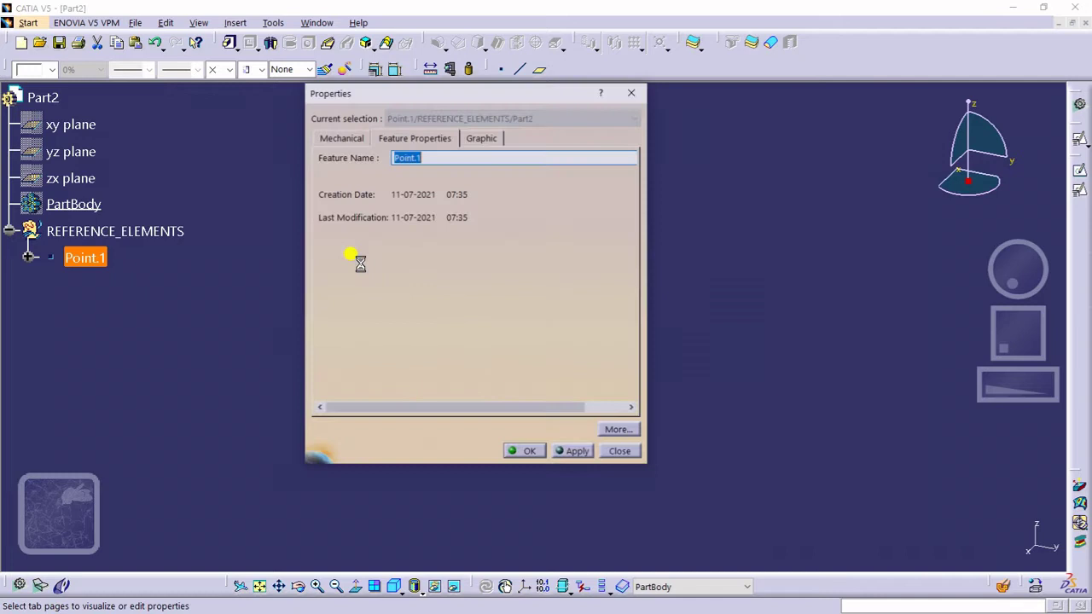
{"action": "type", "text": "ORIGIN"}
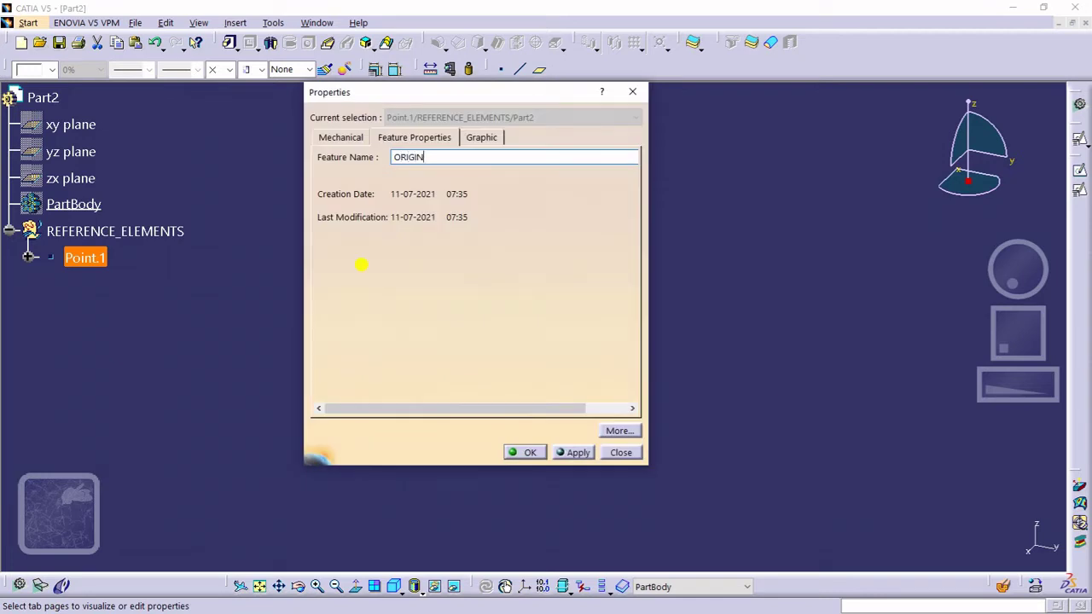
{"action": "type", "text": "_POINT"}
{"action": "key", "text": "Return"}
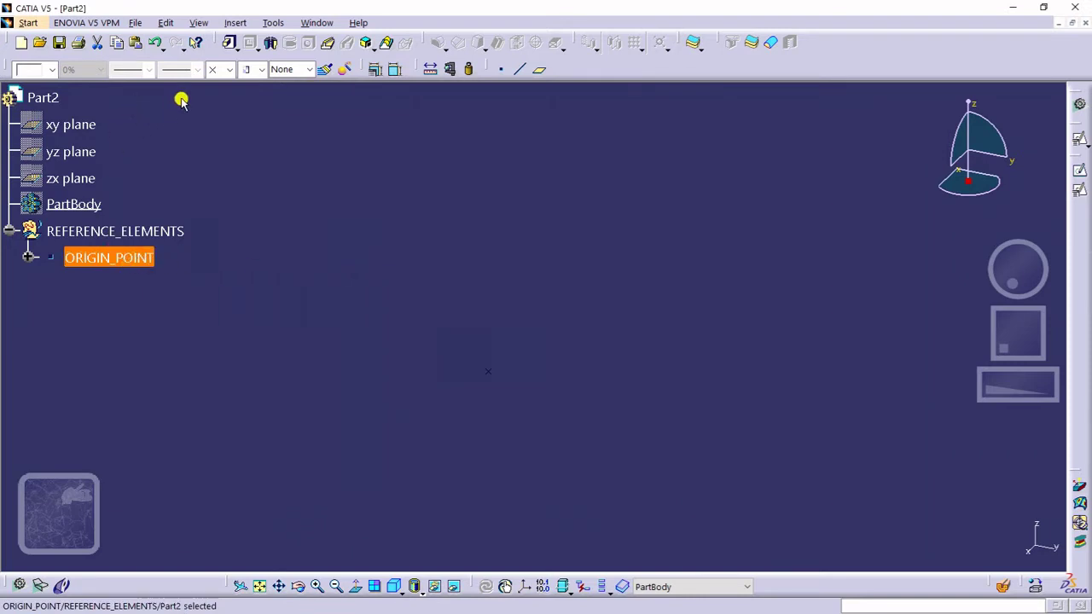
Step: Display ORIGIN_POINT as a yellow asterisk symbol
{"action": "left_click", "coordinate": [229, 69]}
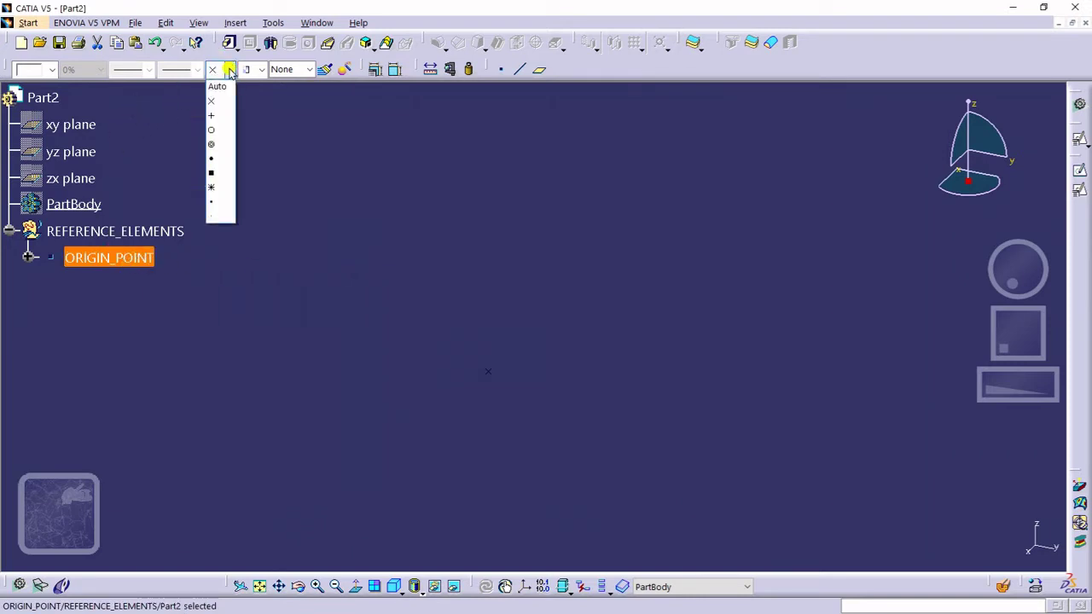
{"action": "left_click", "coordinate": [223, 186]}
{"action": "left_click", "coordinate": [58, 73]}
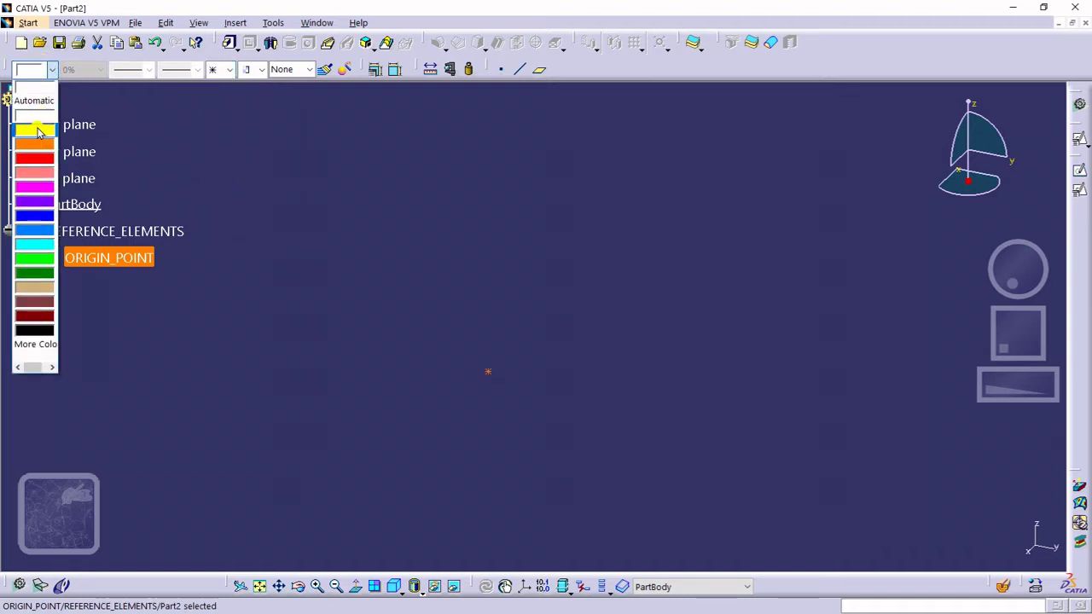
{"action": "left_click", "coordinate": [41, 132]}
{"action": "left_click", "coordinate": [510, 286]}
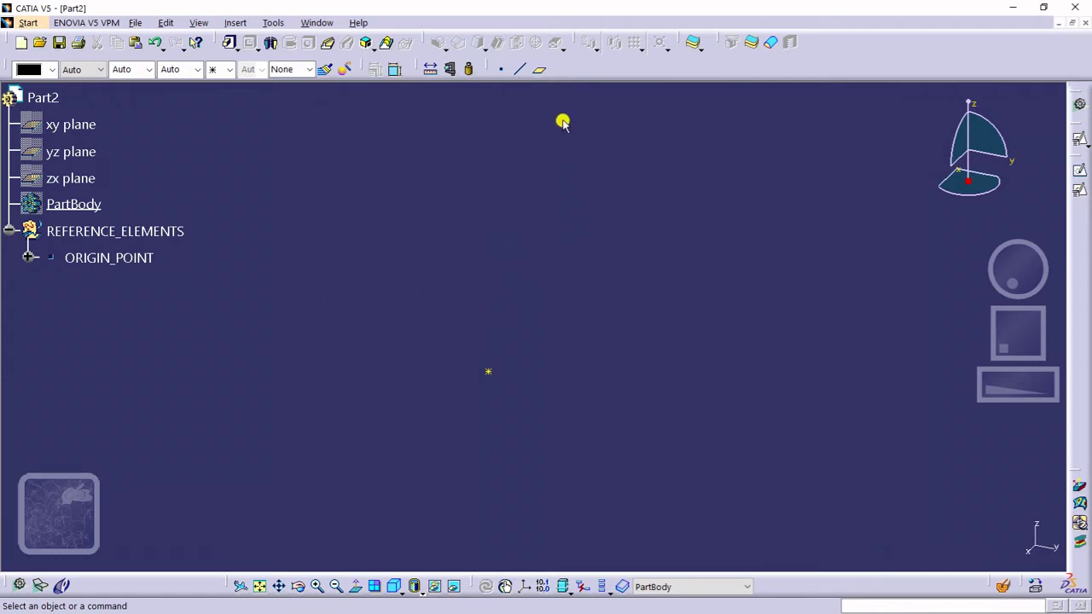
Step: Create a Point-Direction line from ORIGIN_POINT along Z, from 5mm to 20mm
{"action": "left_click", "coordinate": [522, 71]}
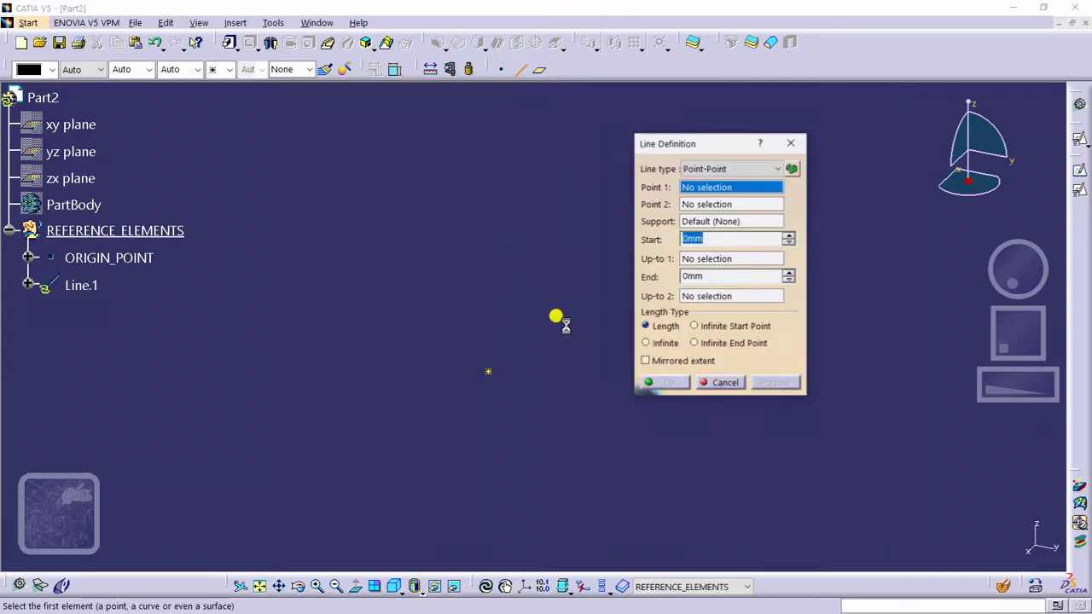
{"action": "left_click", "coordinate": [705, 168]}
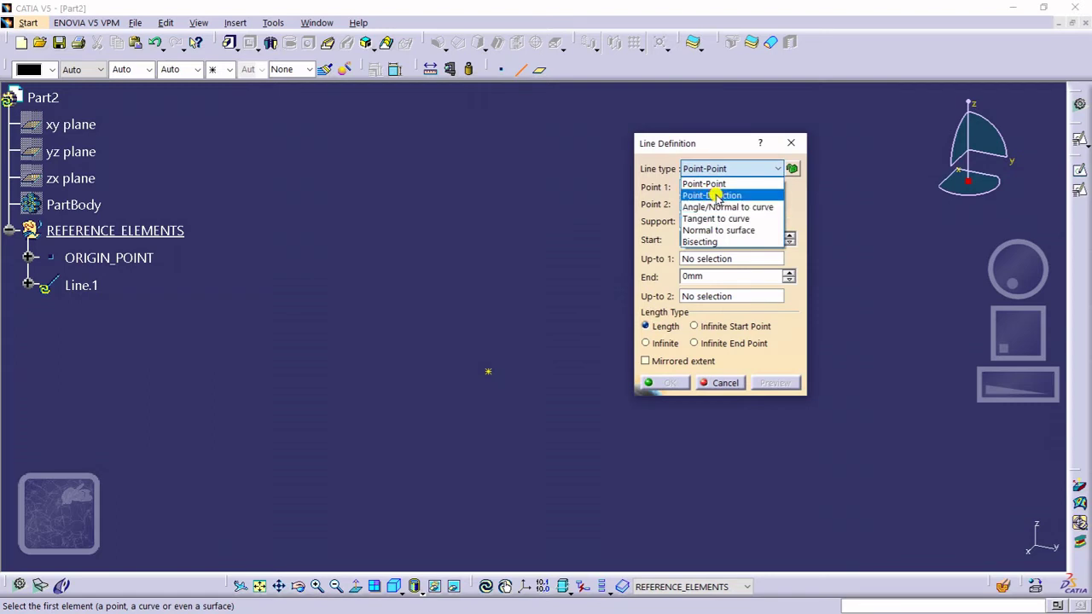
{"action": "left_click", "coordinate": [711, 195]}
{"action": "left_click", "coordinate": [490, 371]}
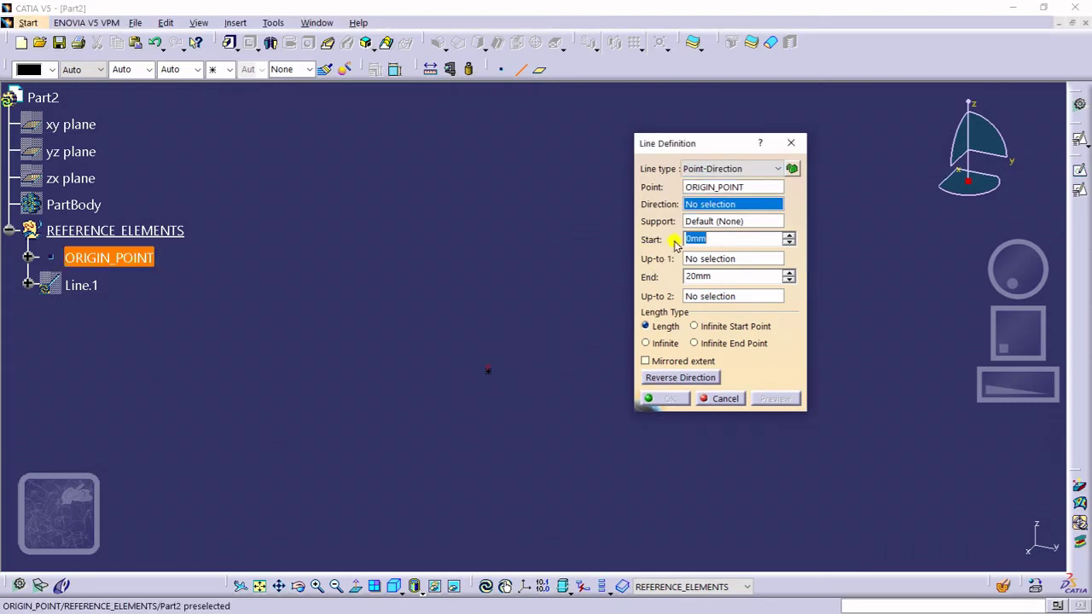
{"action": "right_click", "coordinate": [699, 205]}
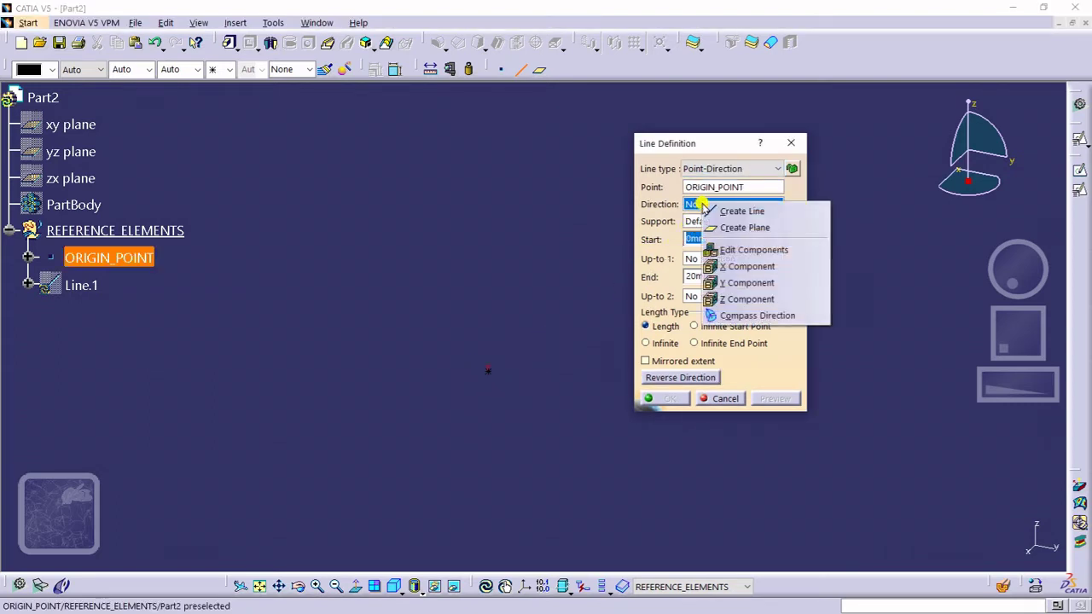
{"action": "left_click", "coordinate": [747, 298]}
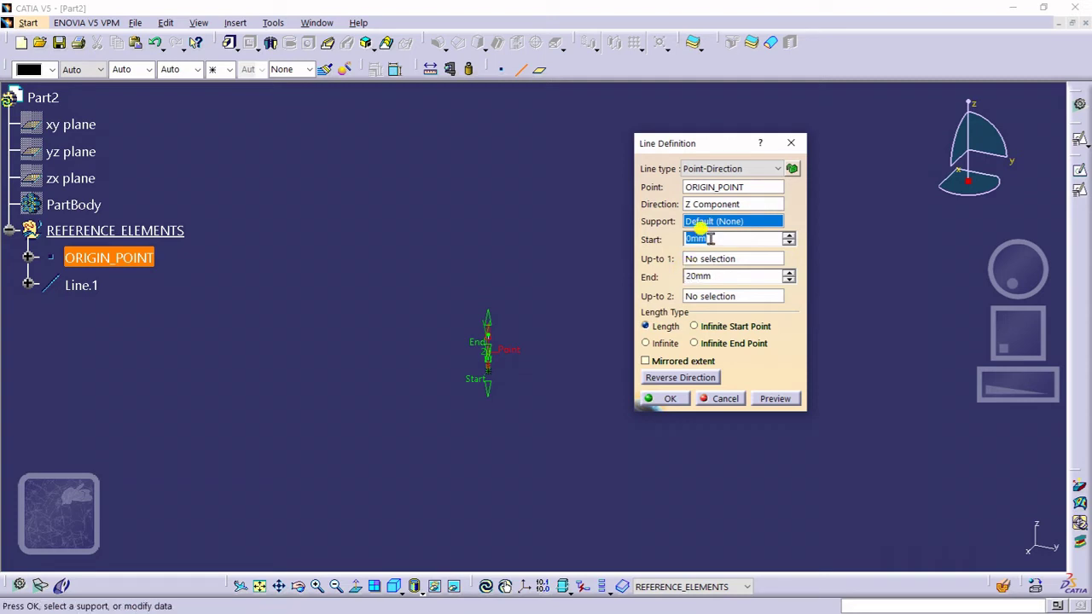
{"action": "type", "text": "5"}
{"action": "left_click", "coordinate": [671, 398]}
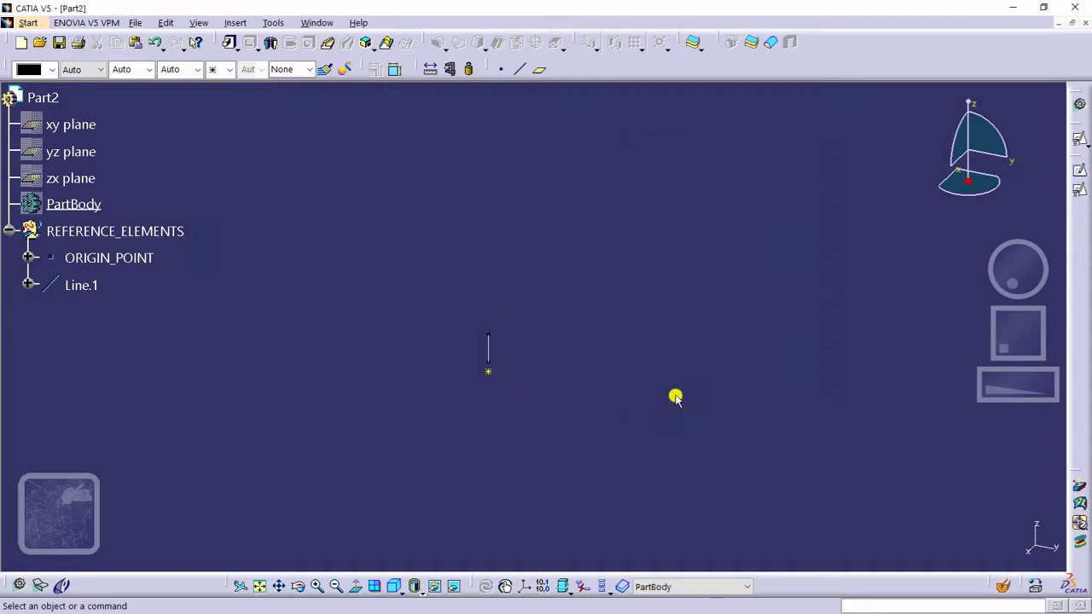
Step: Reopen Line.1's definition to check it, then close it unchanged
{"action": "left_click", "coordinate": [85, 286]}
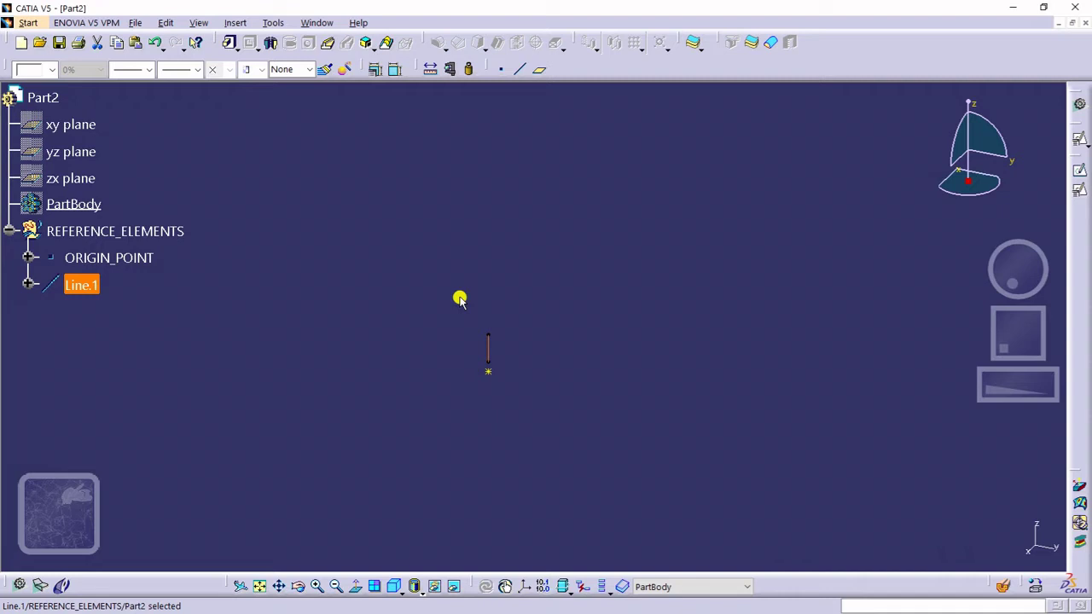
{"action": "left_click", "coordinate": [100, 312]}
{"action": "double_click", "coordinate": [81, 285]}
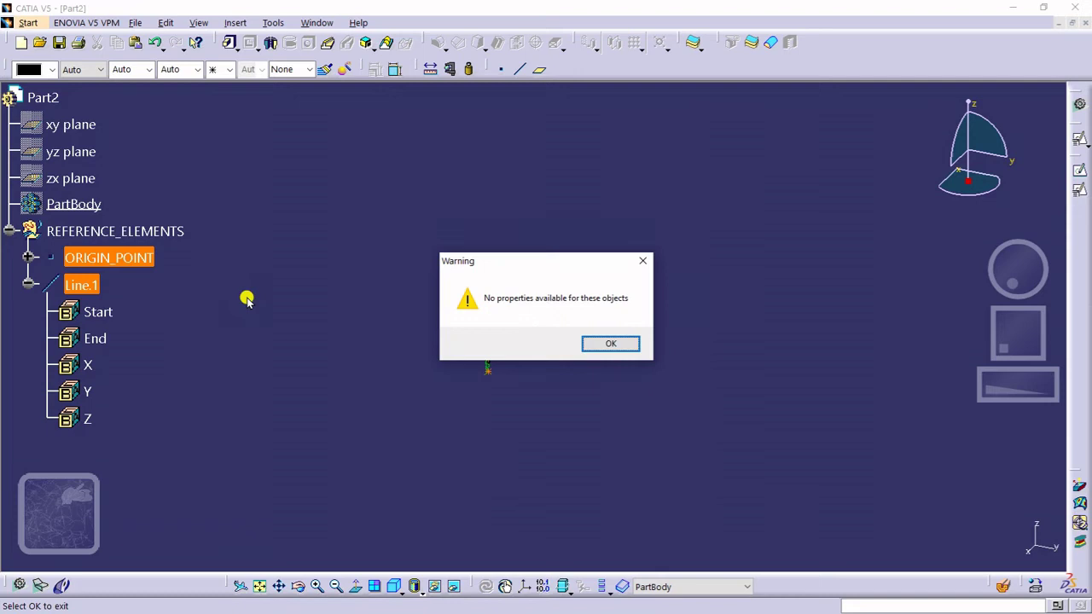
{"action": "key", "text": "Return"}
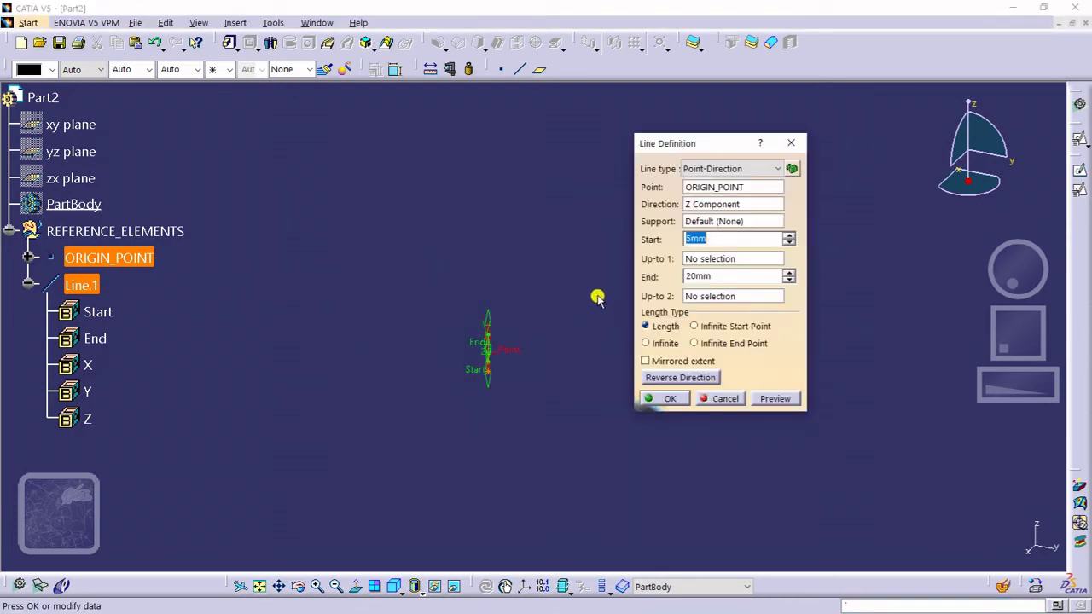
{"action": "key", "text": "Escape"}
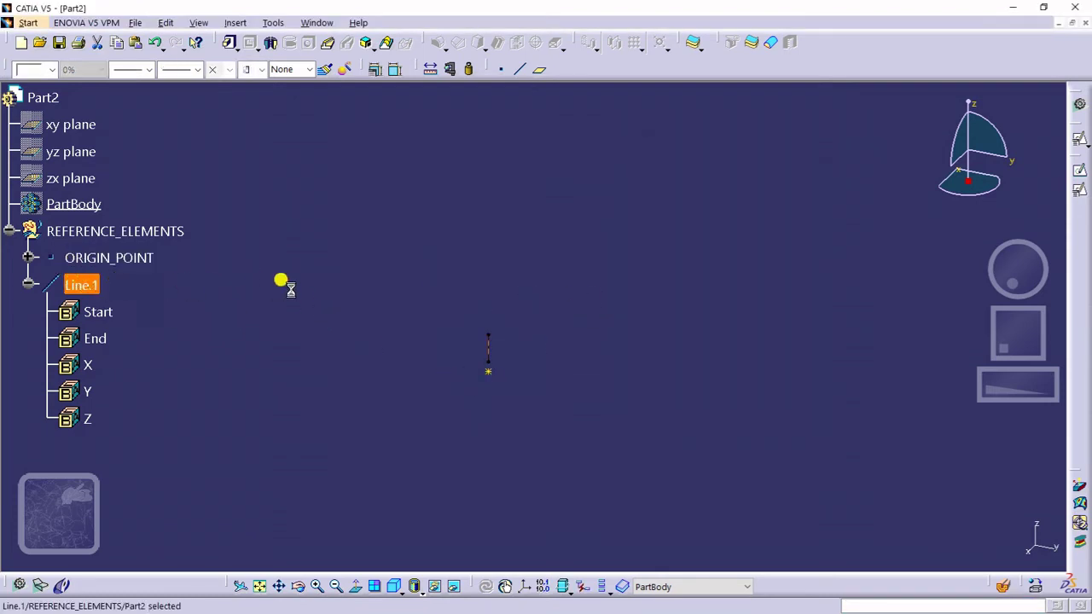
Step: Rename Line.1 to MAIN_TOOLING_DIRECTION
{"action": "key", "text": "alt+Return"}
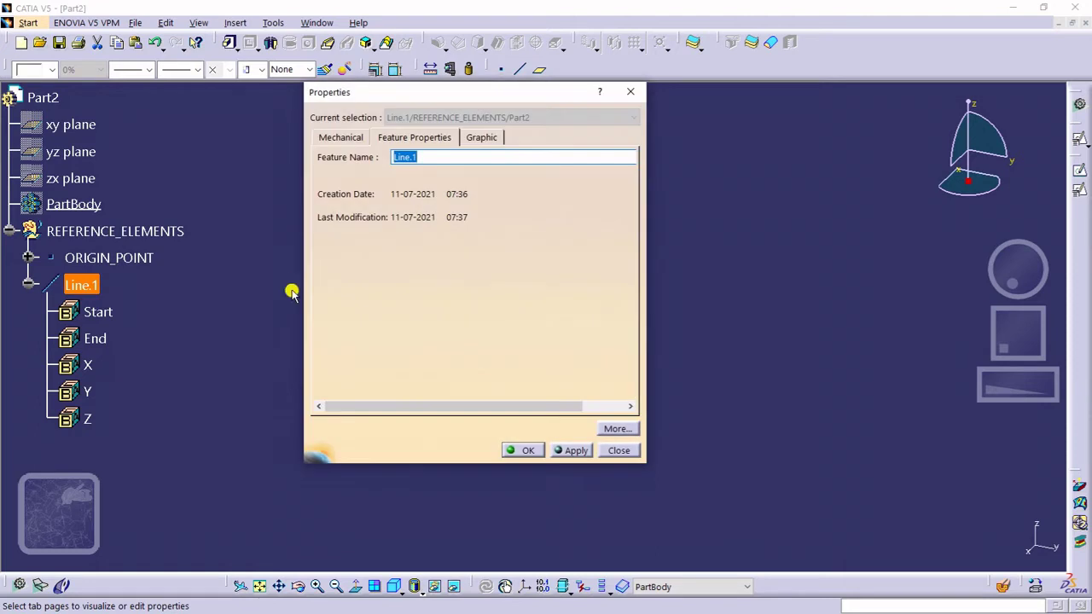
{"action": "type", "text": "MAIN_TOOLING_DIRECTION"}
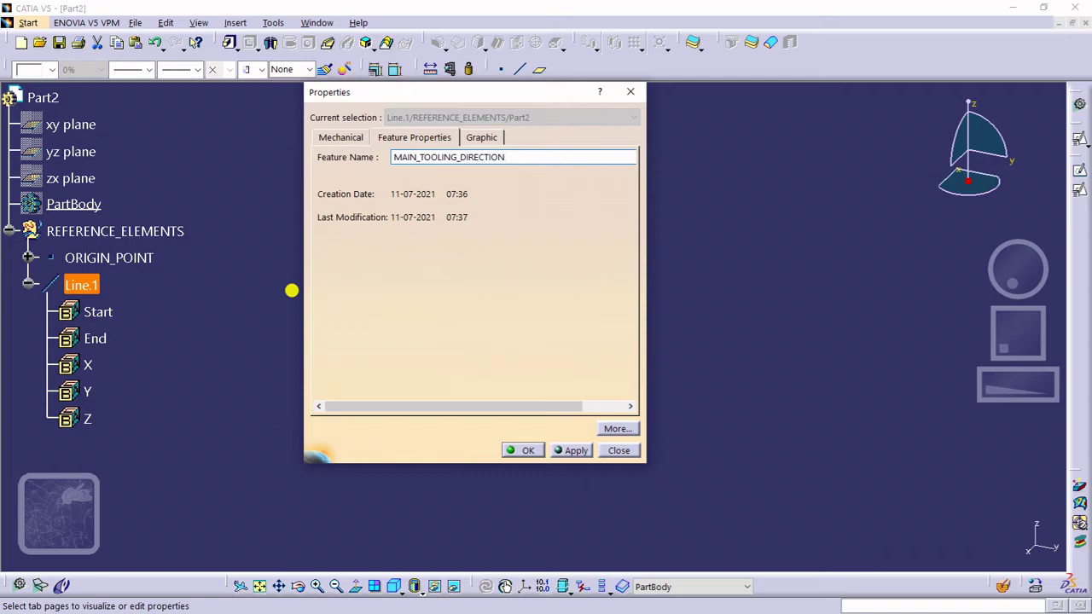
{"action": "key", "text": "Return"}
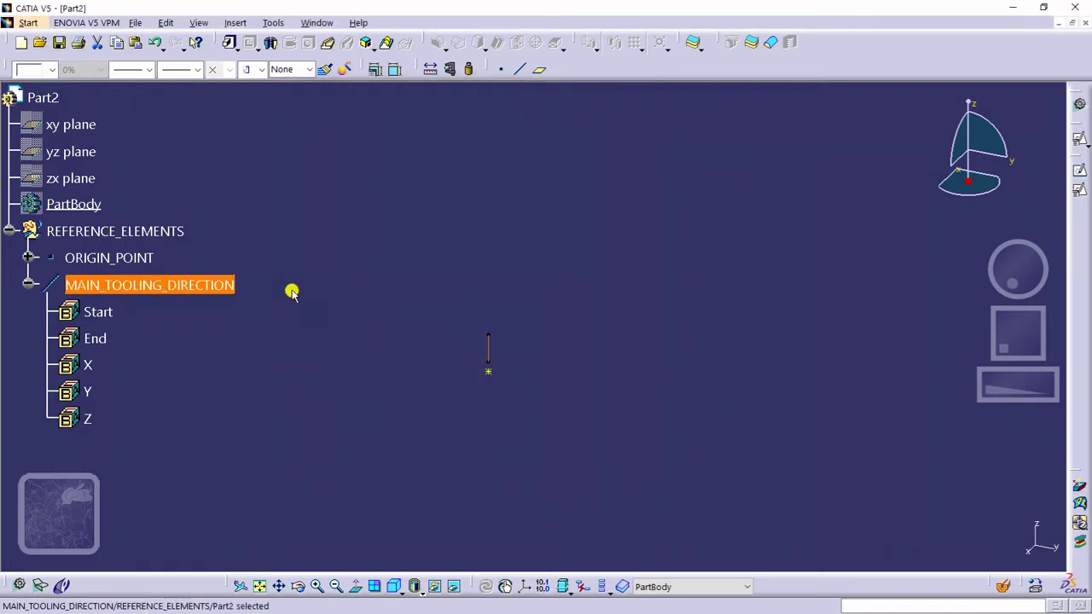
Step: Give MAIN_TOOLING_DIRECTION a thicker line weight and dashed line type 3
{"action": "left_click", "coordinate": [147, 70]}
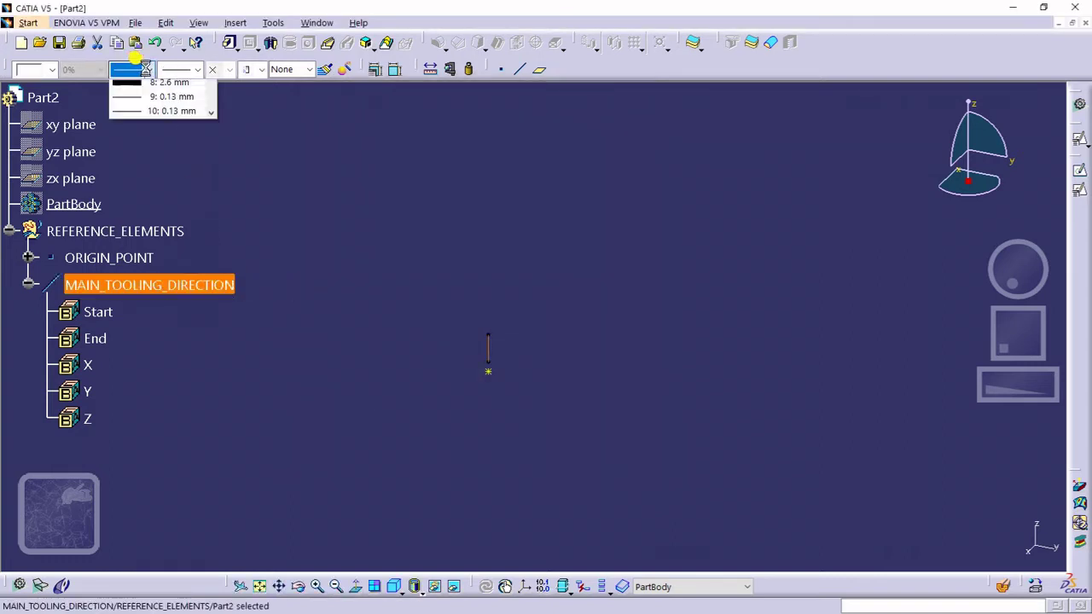
{"action": "left_click", "coordinate": [181, 112]}
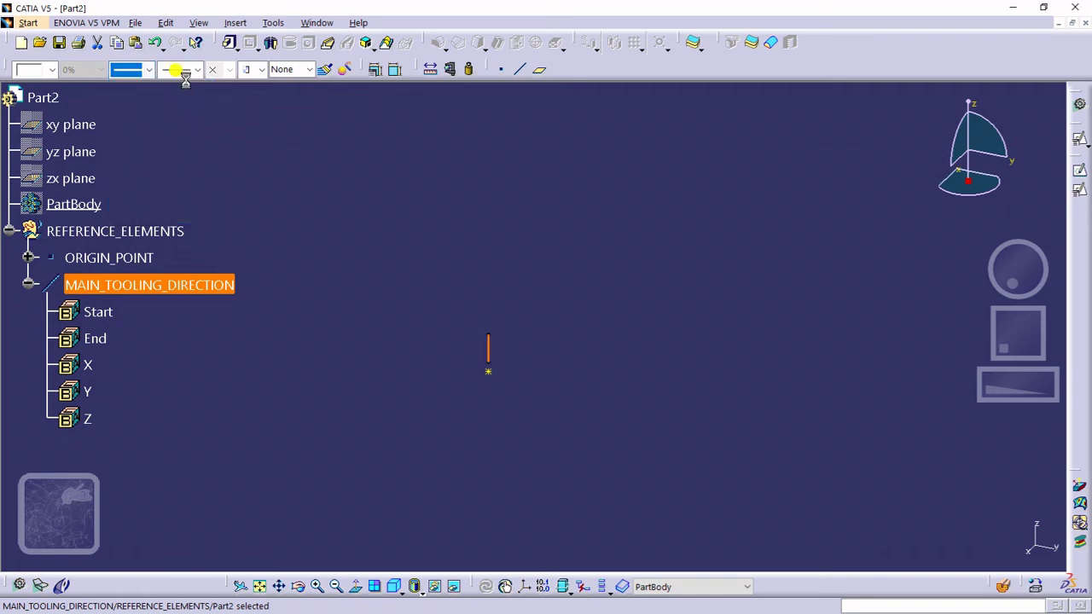
{"action": "left_click", "coordinate": [184, 72]}
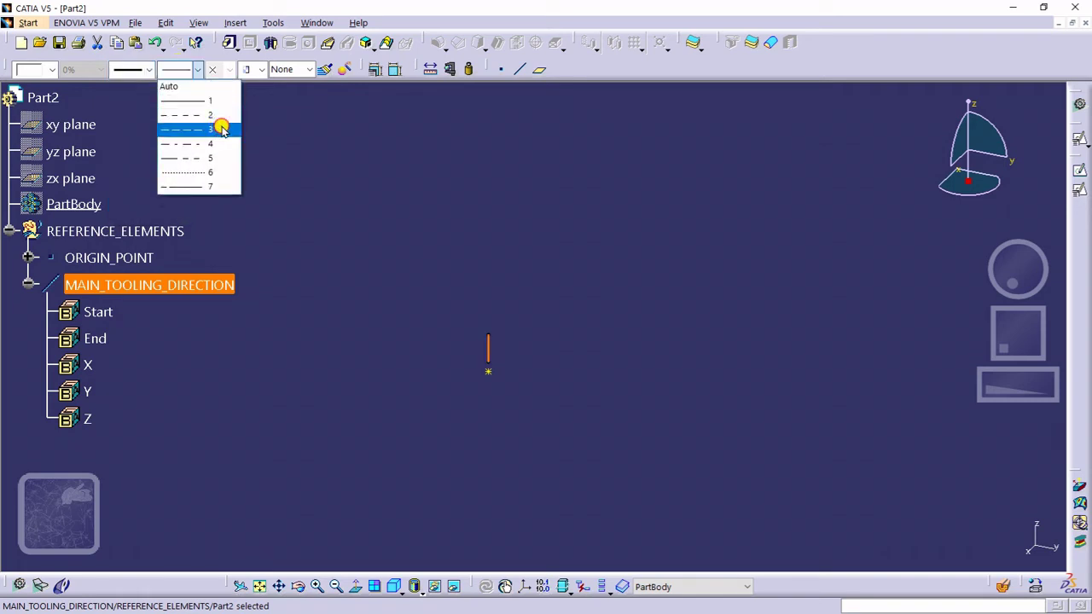
{"action": "left_click", "coordinate": [221, 127]}
{"action": "left_click", "coordinate": [512, 286]}
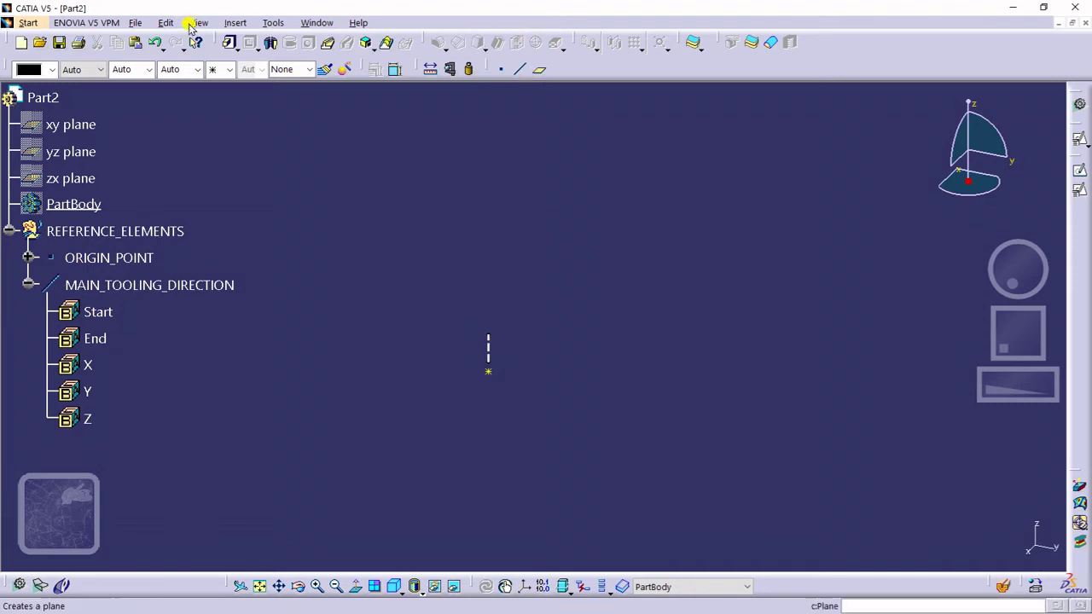
Step: Insert an axis system with origin ORIGIN_POINT and Z axis along MAIN_TOOLING_DIRECTION
{"action": "left_click", "coordinate": [235, 23]}
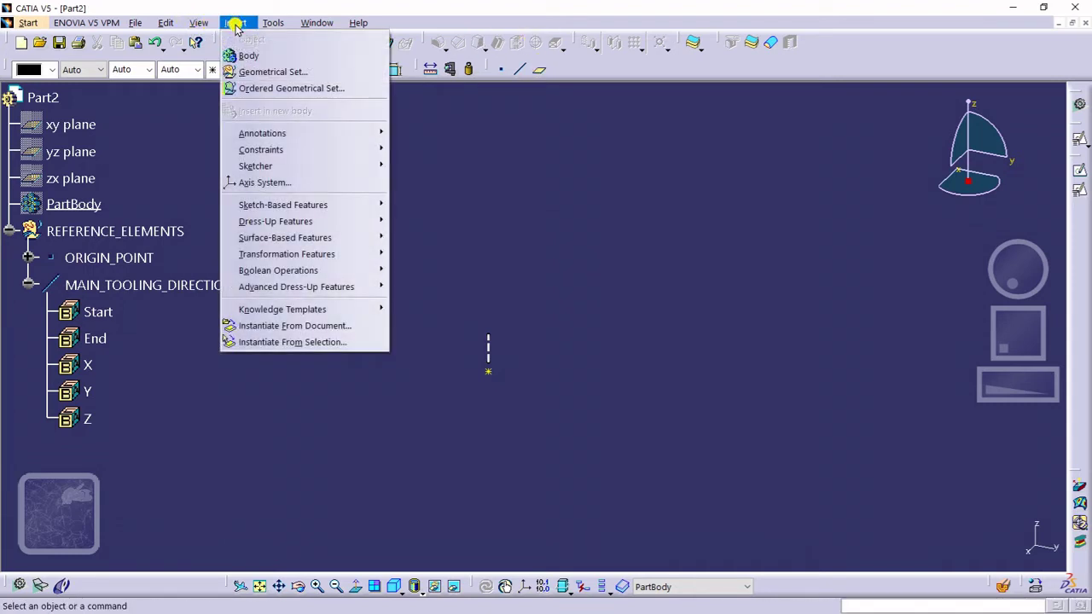
{"action": "left_click", "coordinate": [258, 182]}
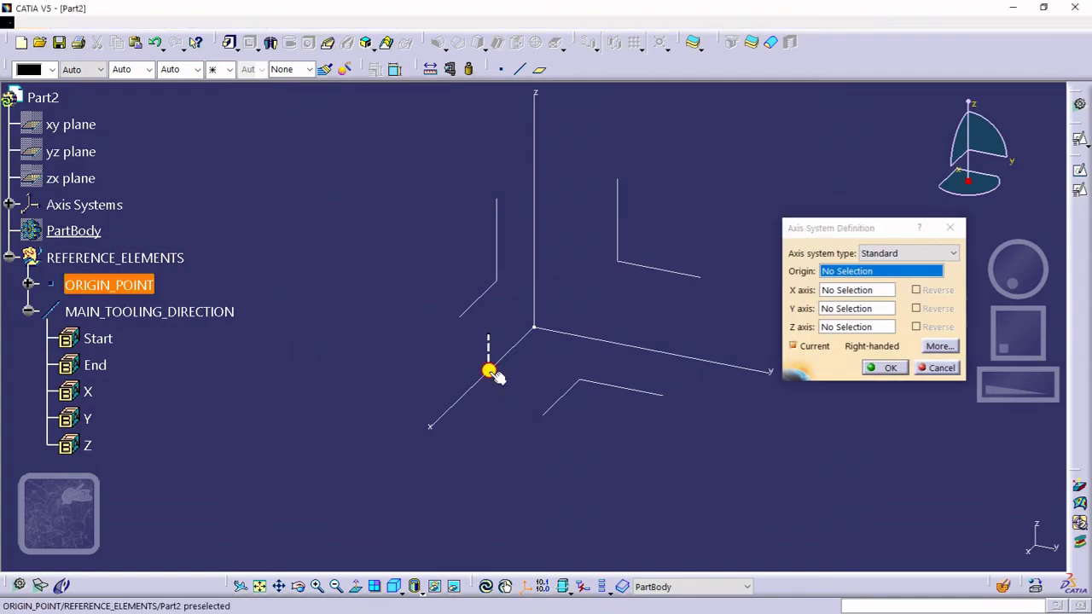
{"action": "left_click", "coordinate": [491, 371]}
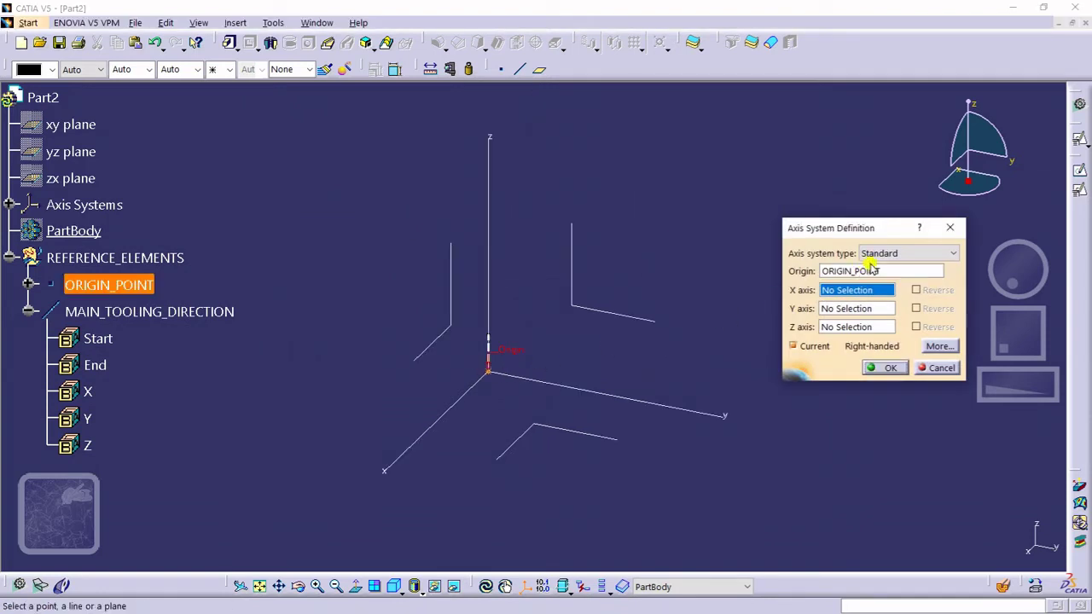
{"action": "left_click", "coordinate": [841, 327]}
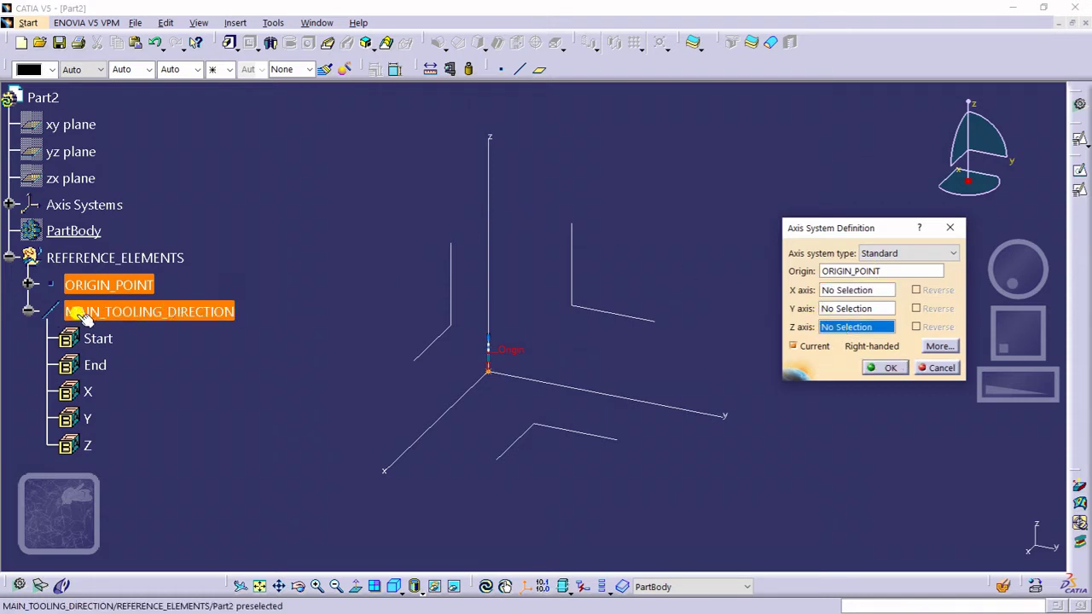
{"action": "left_click", "coordinate": [108, 309]}
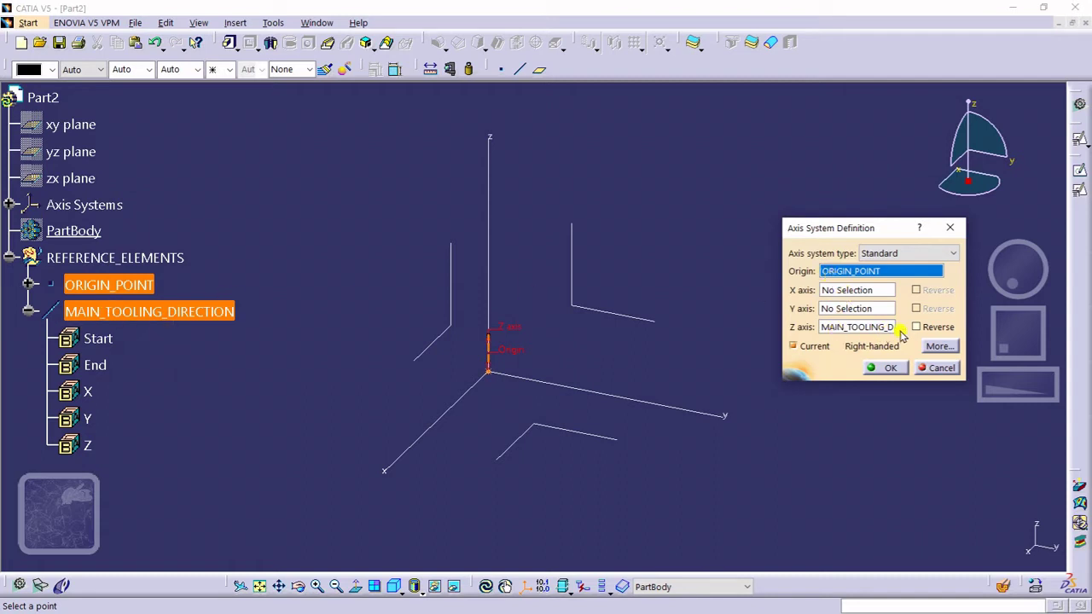
{"action": "left_click", "coordinate": [887, 368]}
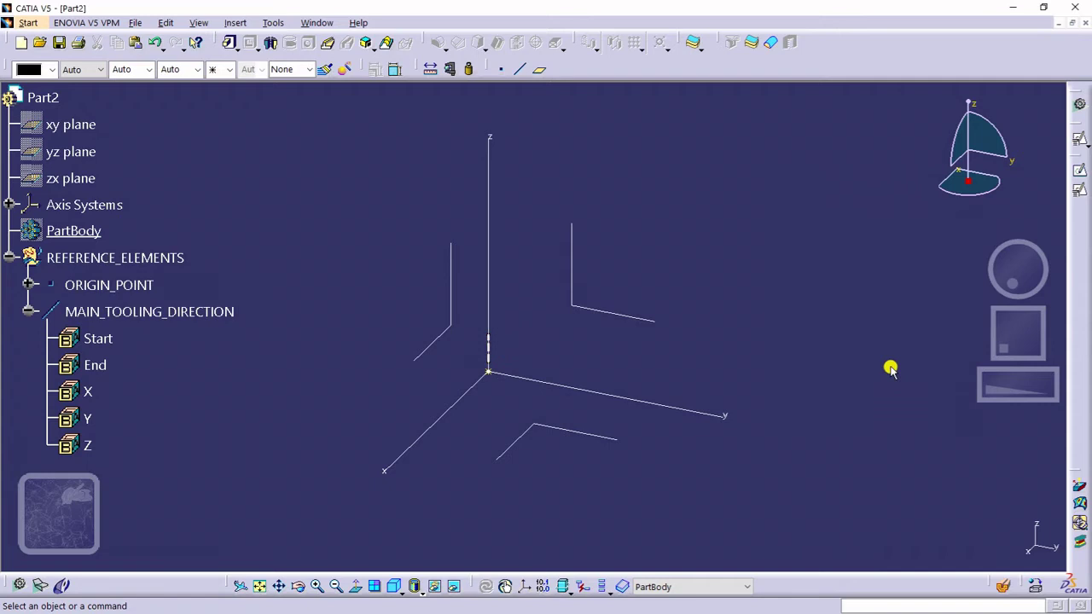
Step: Insert a new body and rename Body.2 to SNAP
{"action": "left_click", "coordinate": [28, 312]}
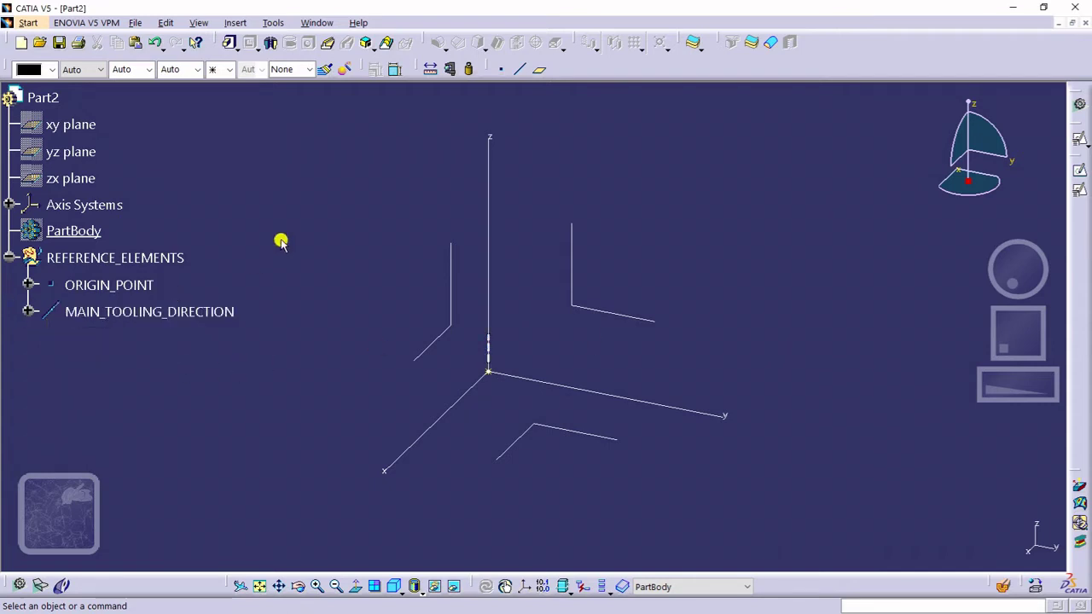
{"action": "left_click", "coordinate": [237, 22]}
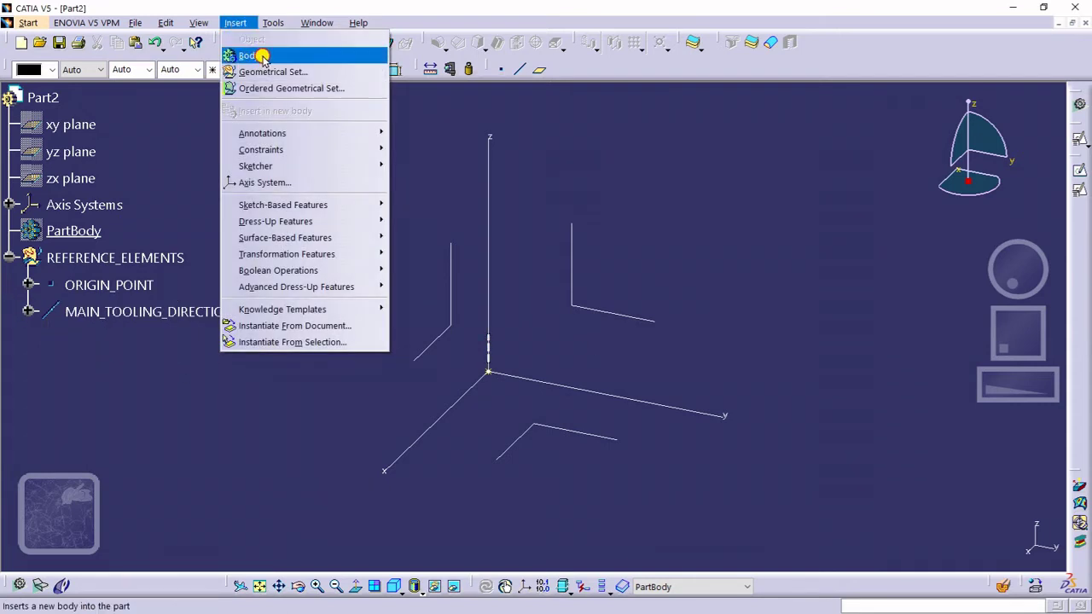
{"action": "left_click", "coordinate": [253, 55]}
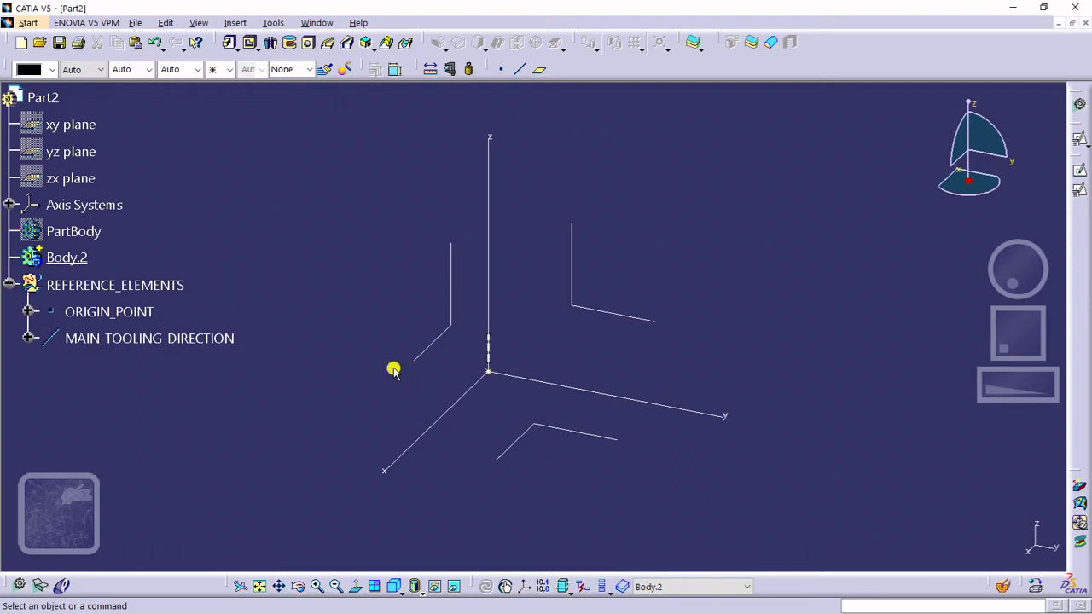
{"action": "left_click", "coordinate": [67, 258]}
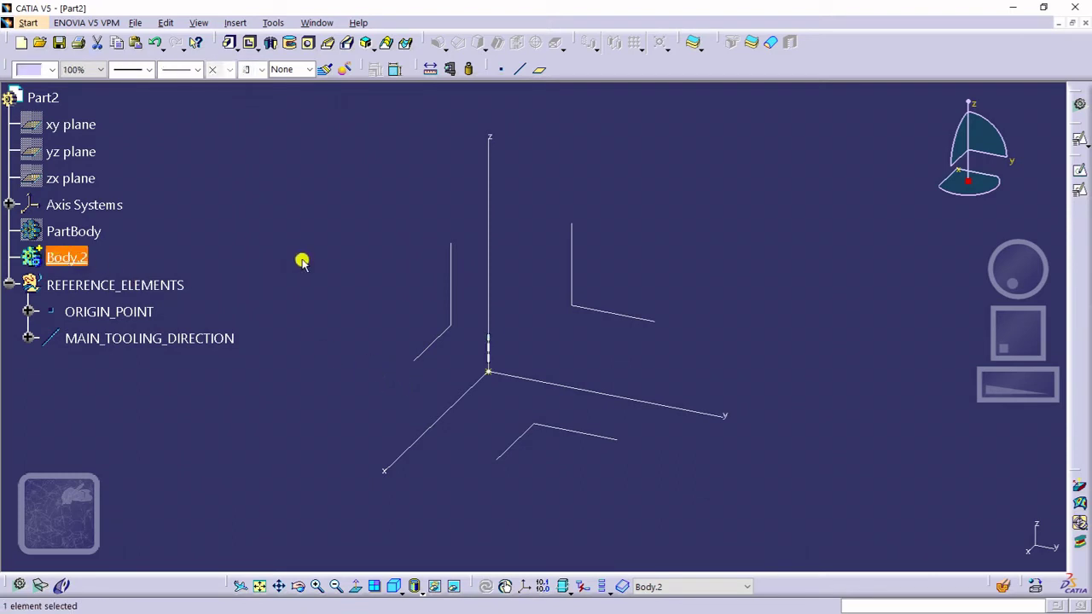
{"action": "key", "text": "alt+Return"}
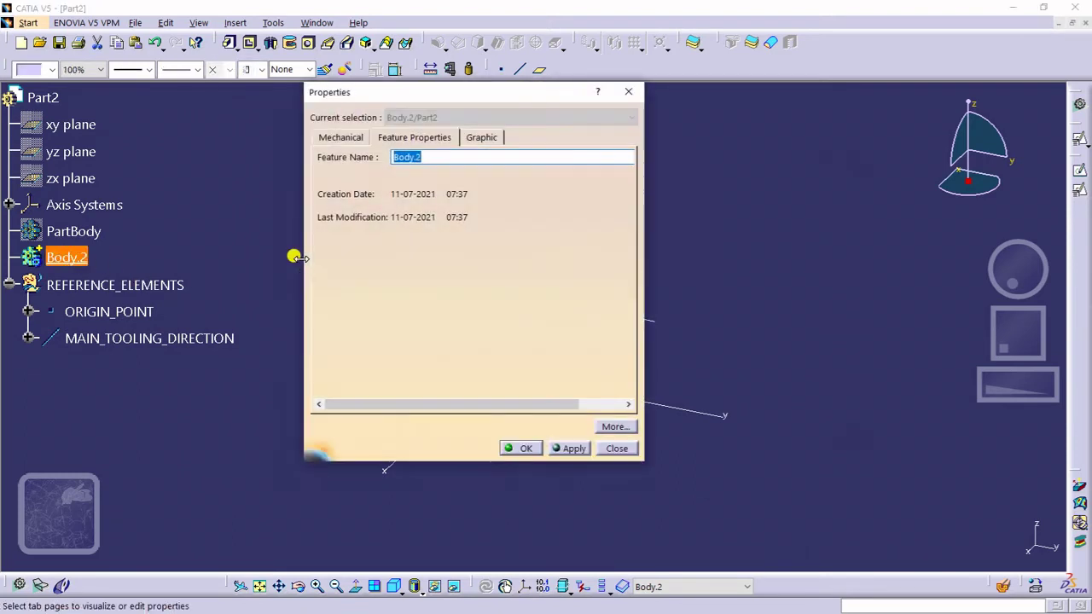
{"action": "type", "text": "SNAP"}
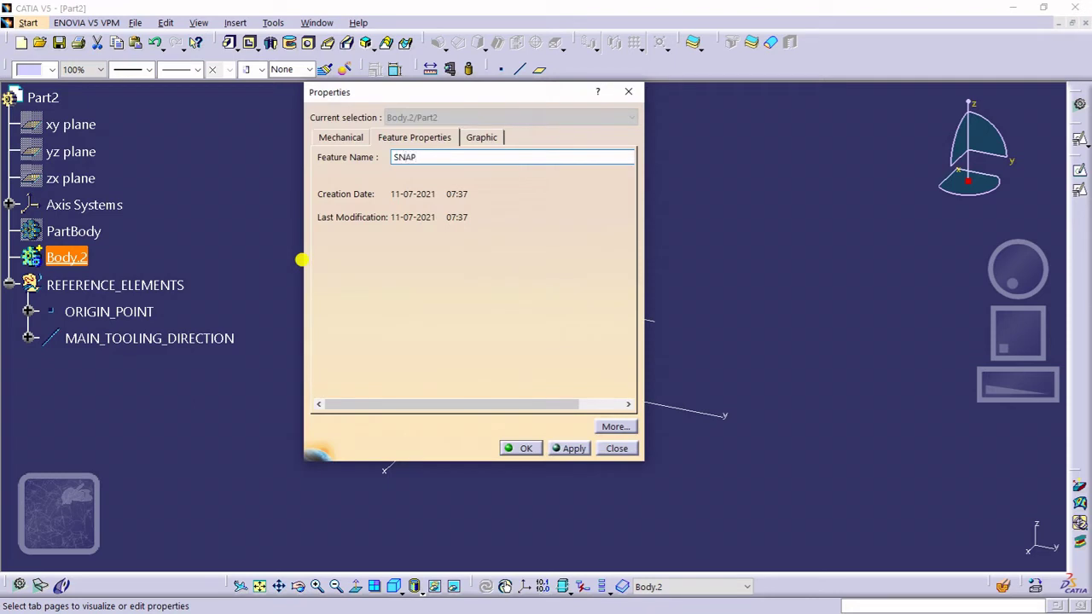
{"action": "left_click", "coordinate": [521, 449]}
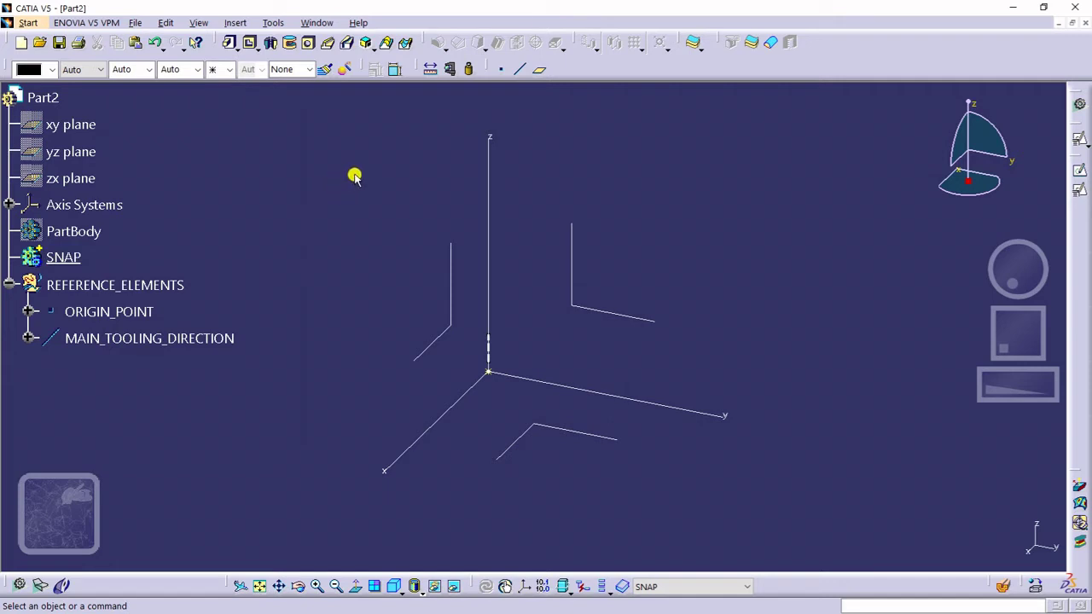
Step: Open a positioned sketch on the axis YZ plane, origin ORIGIN_POINT, H parallel to Y axis
{"action": "left_click", "coordinate": [1081, 171]}
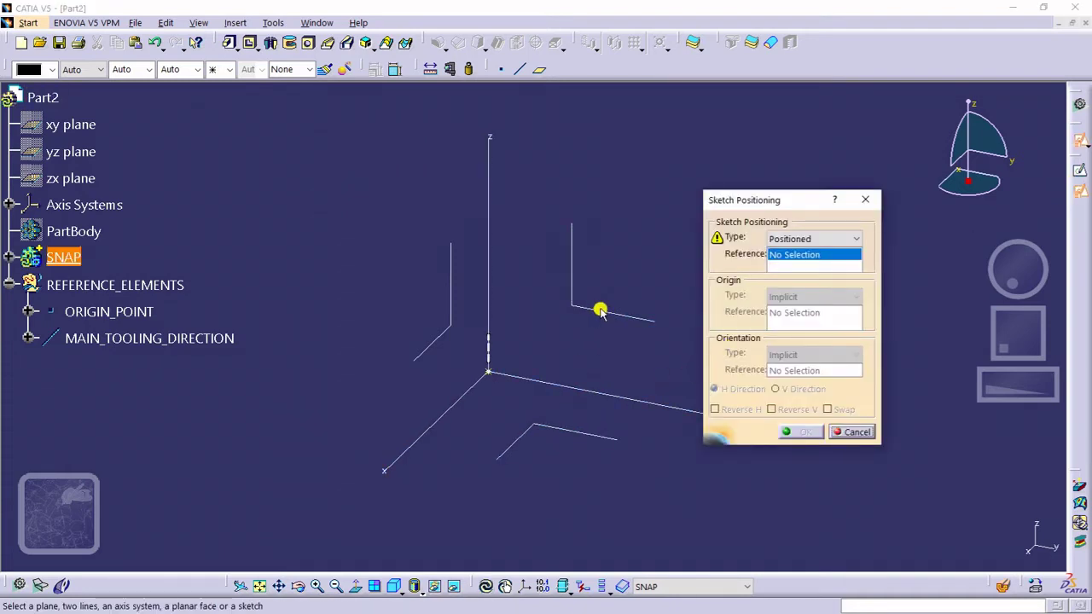
{"action": "left_click", "coordinate": [659, 298]}
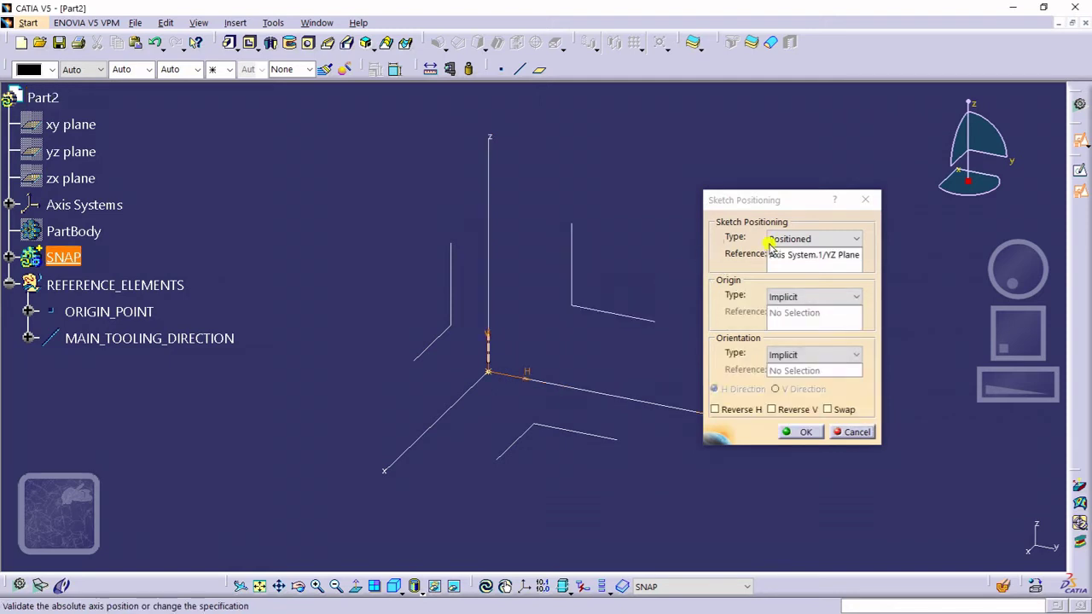
{"action": "left_click", "coordinate": [783, 296]}
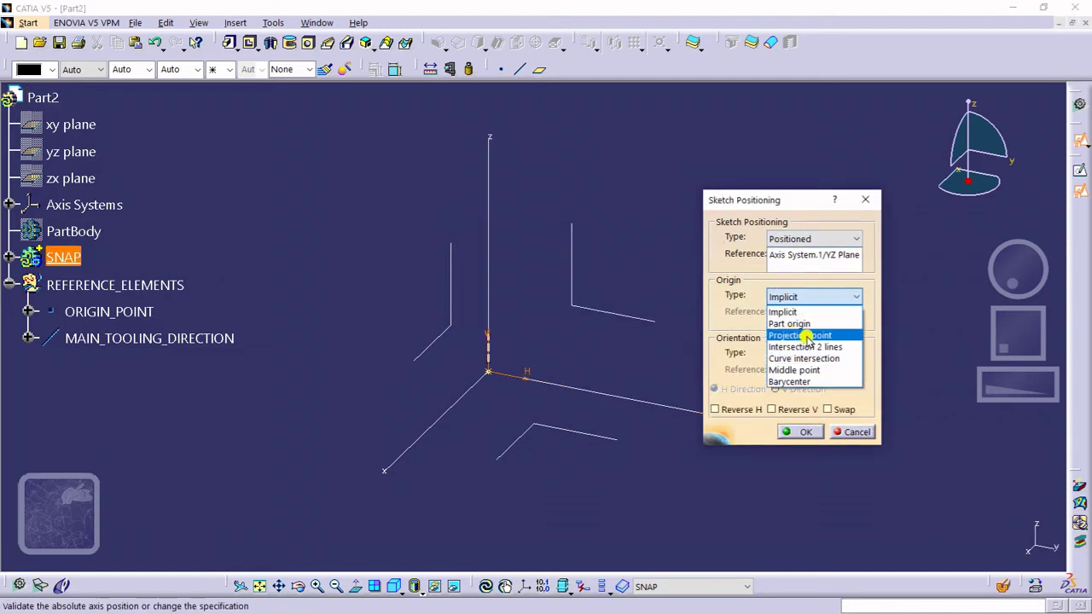
{"action": "left_click", "coordinate": [806, 338]}
{"action": "left_click", "coordinate": [489, 372]}
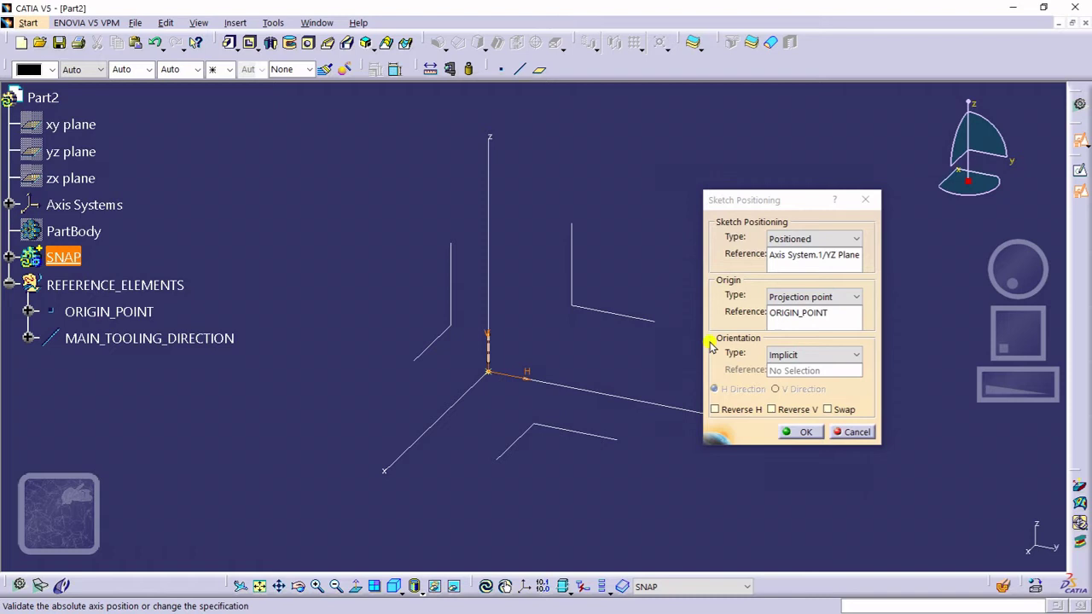
{"action": "left_click", "coordinate": [789, 354]}
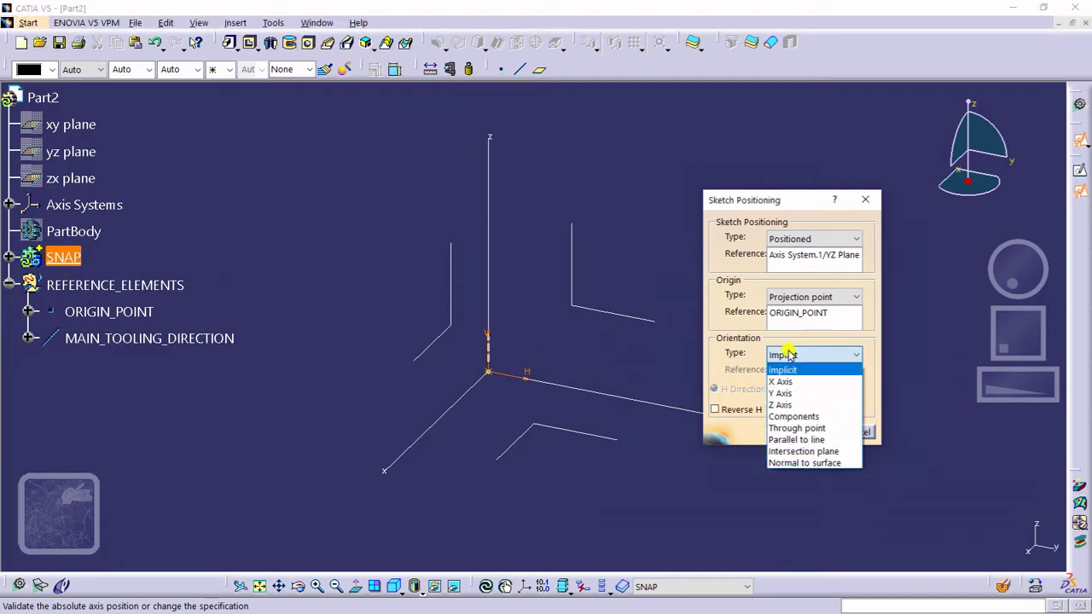
{"action": "left_click", "coordinate": [828, 440]}
{"action": "left_click", "coordinate": [670, 405]}
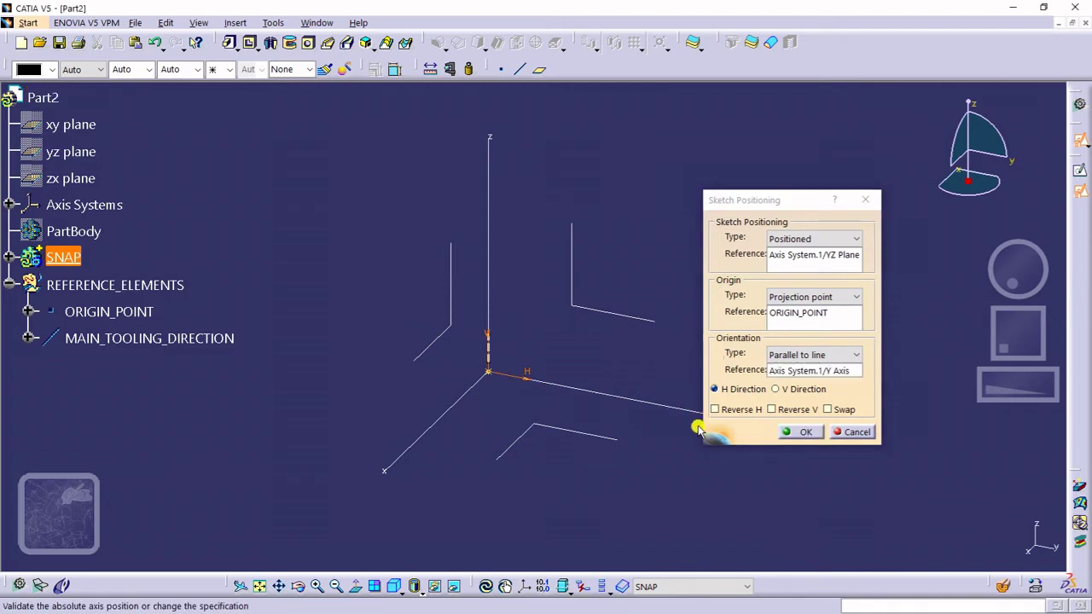
{"action": "left_click", "coordinate": [798, 432]}
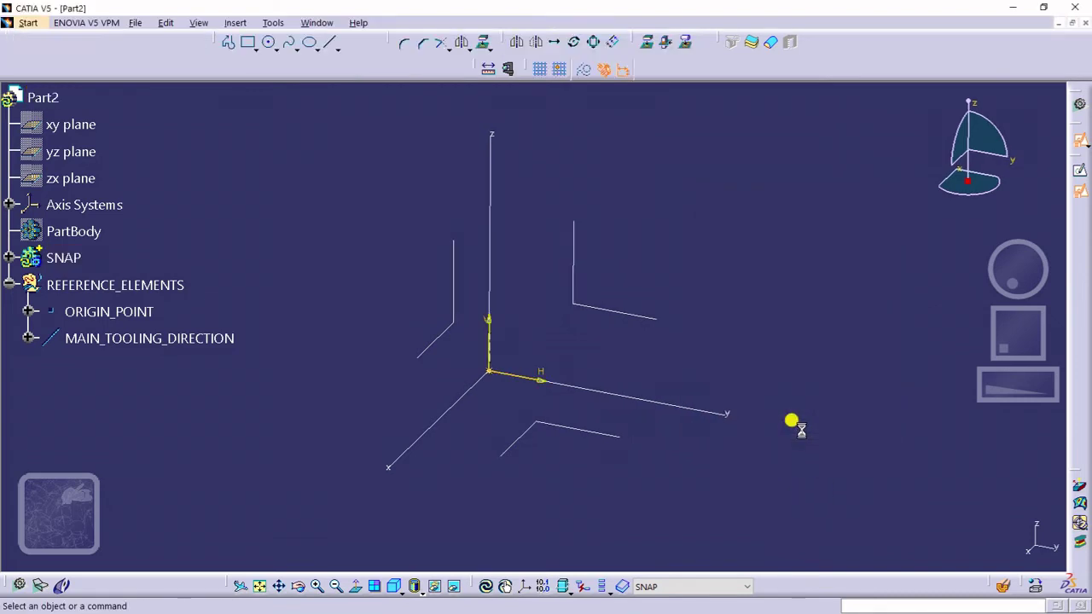
Step: Draw a short slanted profile line starting at the sketch origin
{"action": "left_click", "coordinate": [229, 41]}
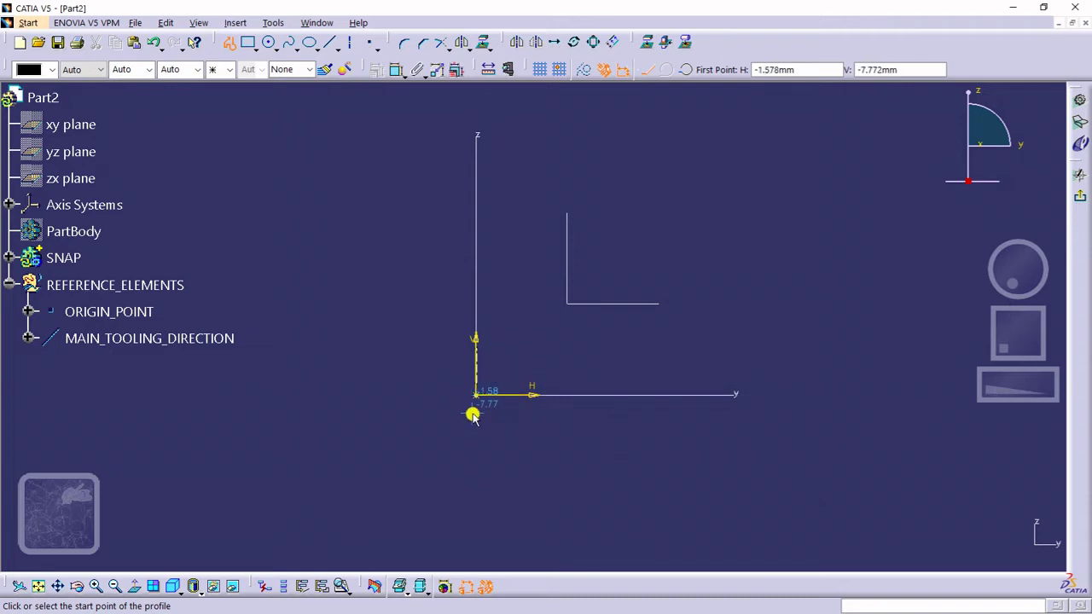
{"action": "middle_click_drag", "start_coordinate": [472, 412], "coordinate": [506, 349]}
{"action": "middle_click_drag", "start_coordinate": [476, 398], "coordinate": [507, 336]}
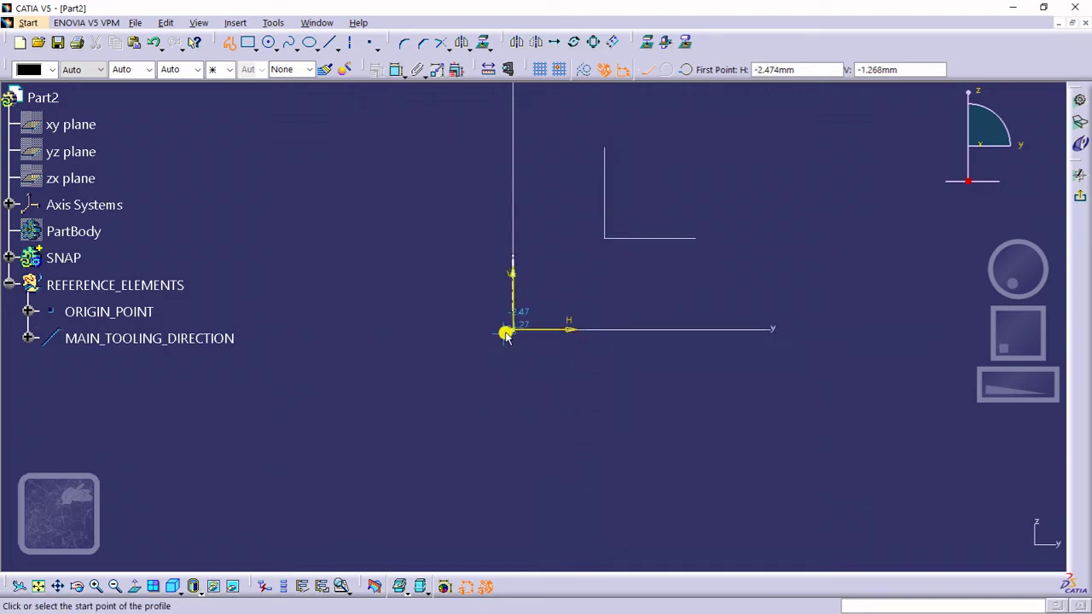
{"action": "left_click", "coordinate": [506, 334]}
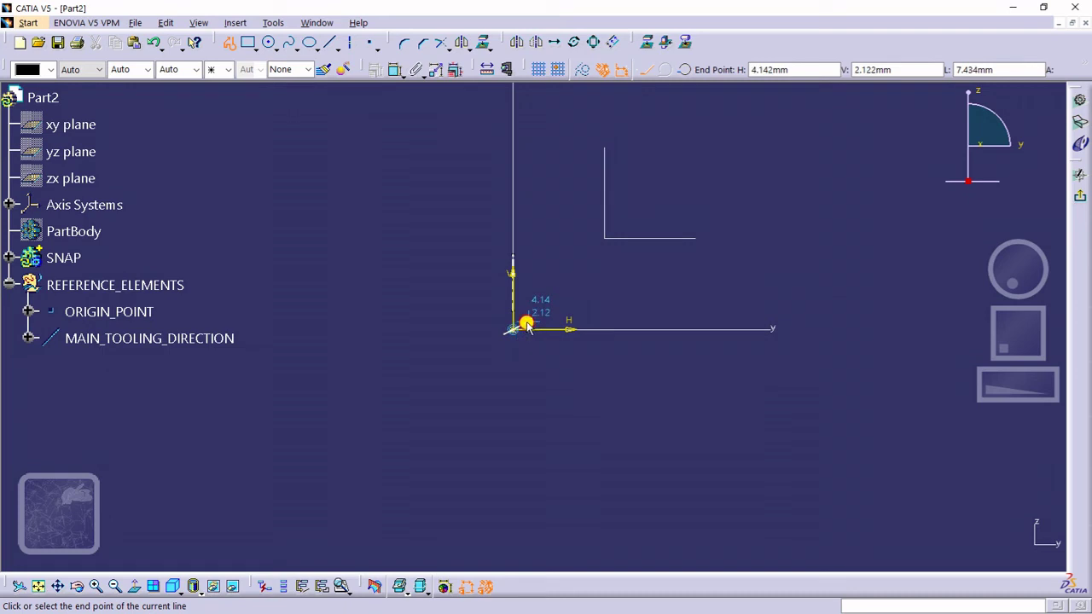
{"action": "double_click", "coordinate": [526, 327]}
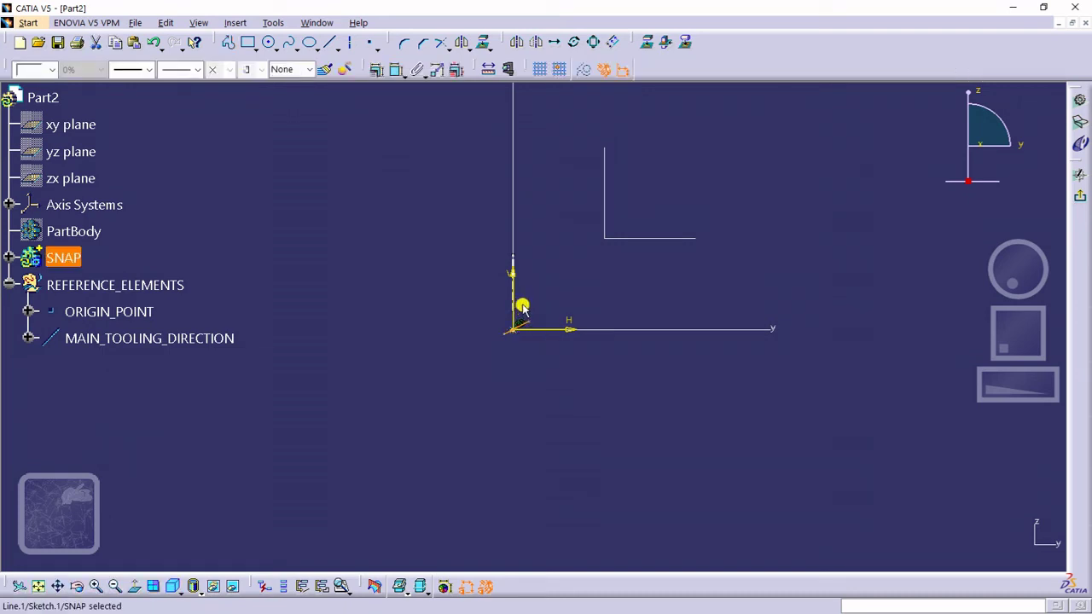
{"action": "key", "text": "Escape"}
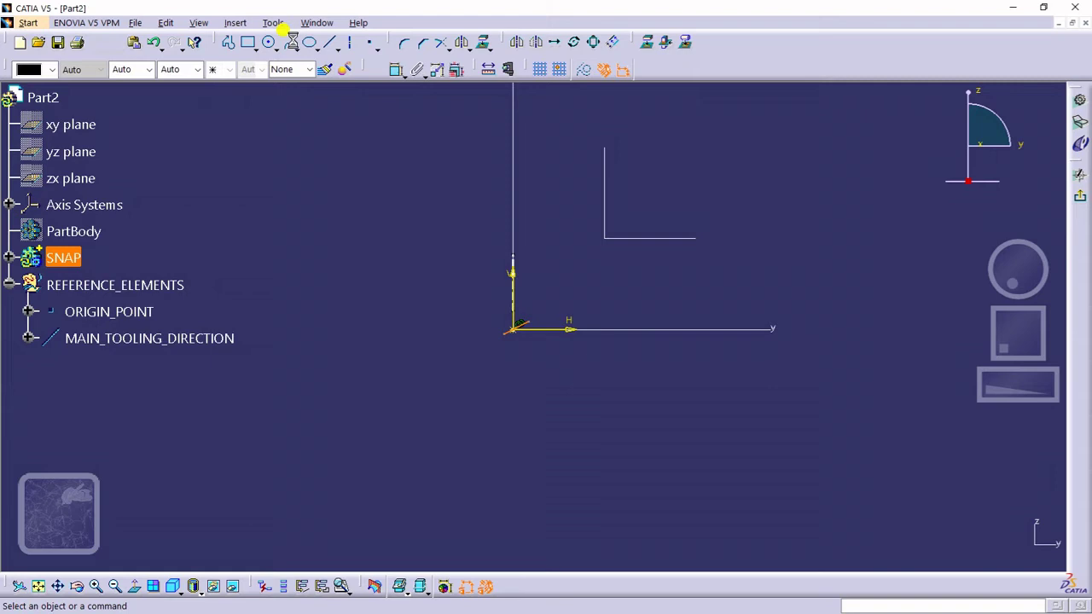
Step: Draw the closed snap-hook profile: angled hook head, long vertical arm, closing at the origin
{"action": "left_click", "coordinate": [227, 43]}
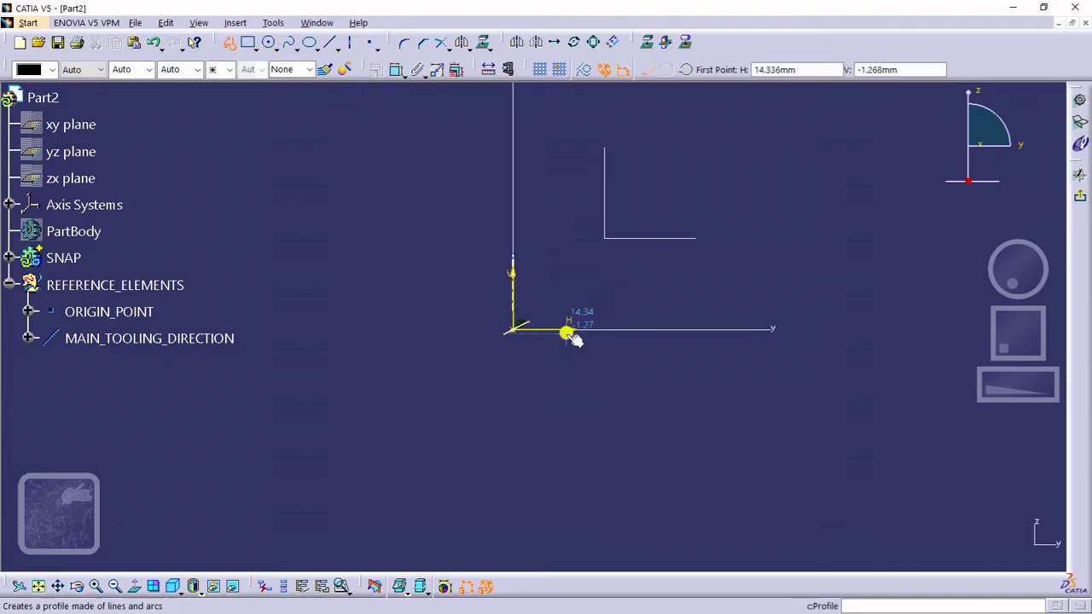
{"action": "left_click", "coordinate": [527, 321]}
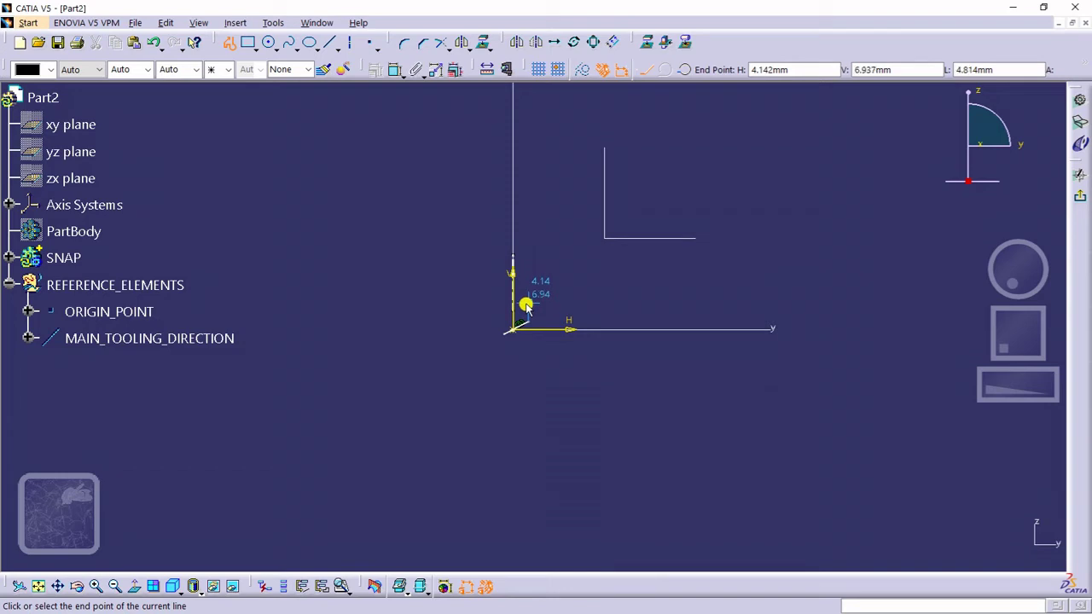
{"action": "left_click", "coordinate": [527, 312]}
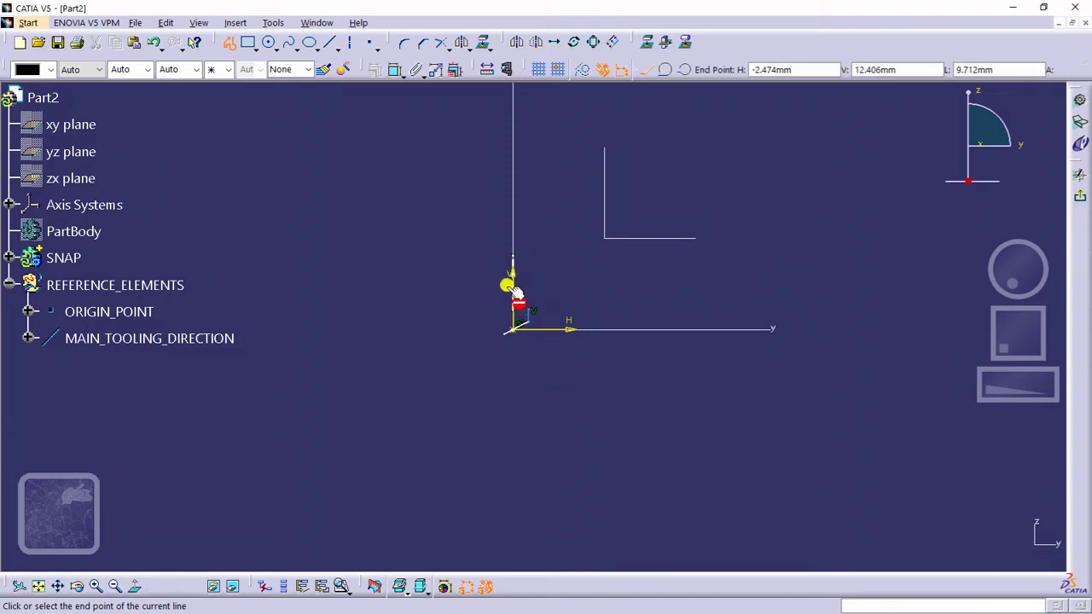
{"action": "left_click", "coordinate": [508, 273]}
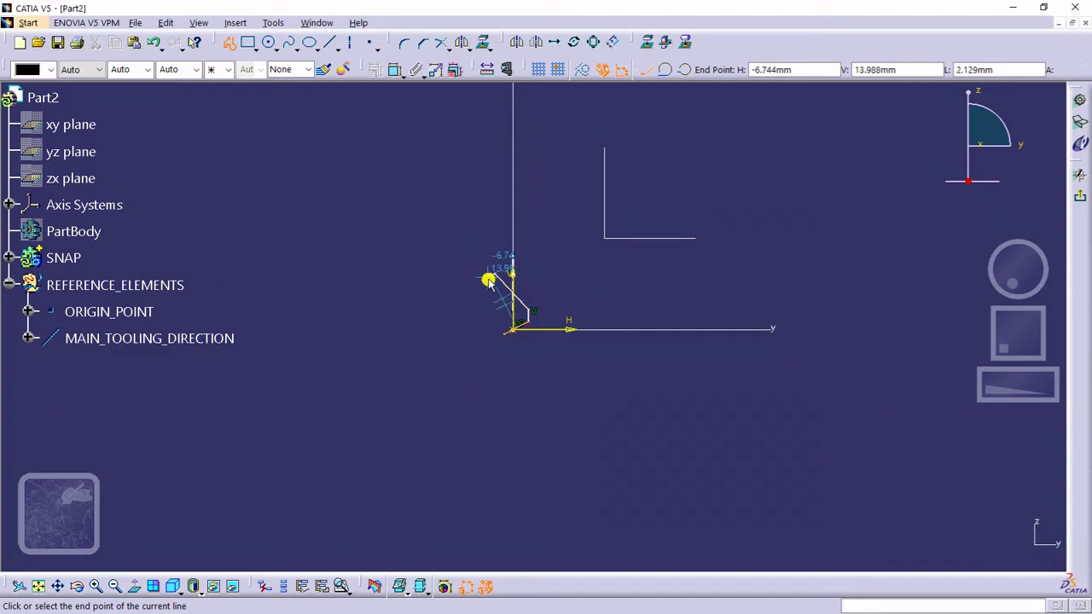
{"action": "left_click", "coordinate": [482, 275]}
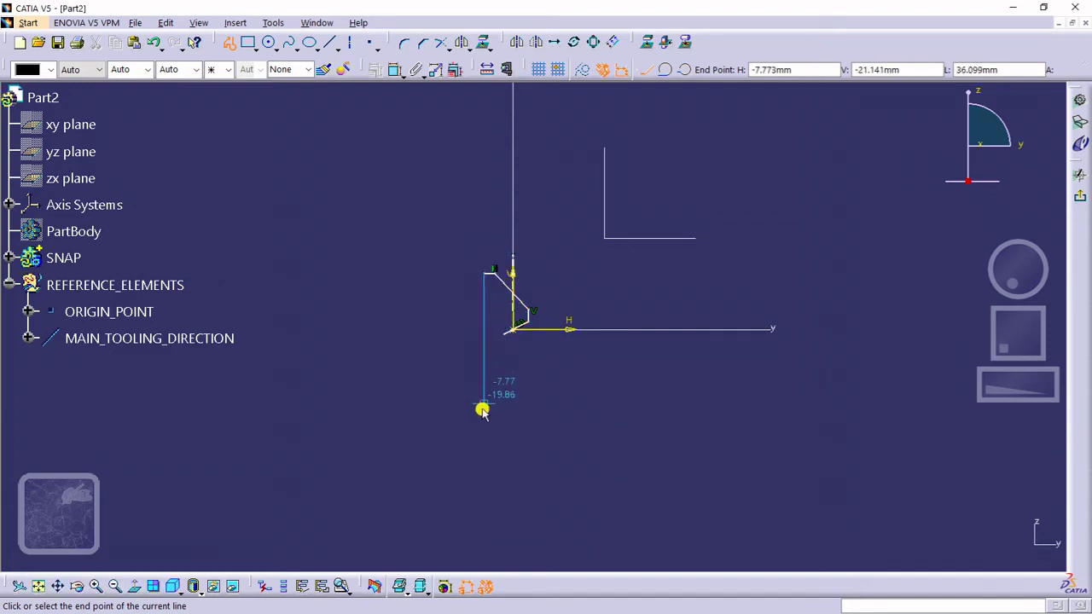
{"action": "left_click", "coordinate": [484, 490]}
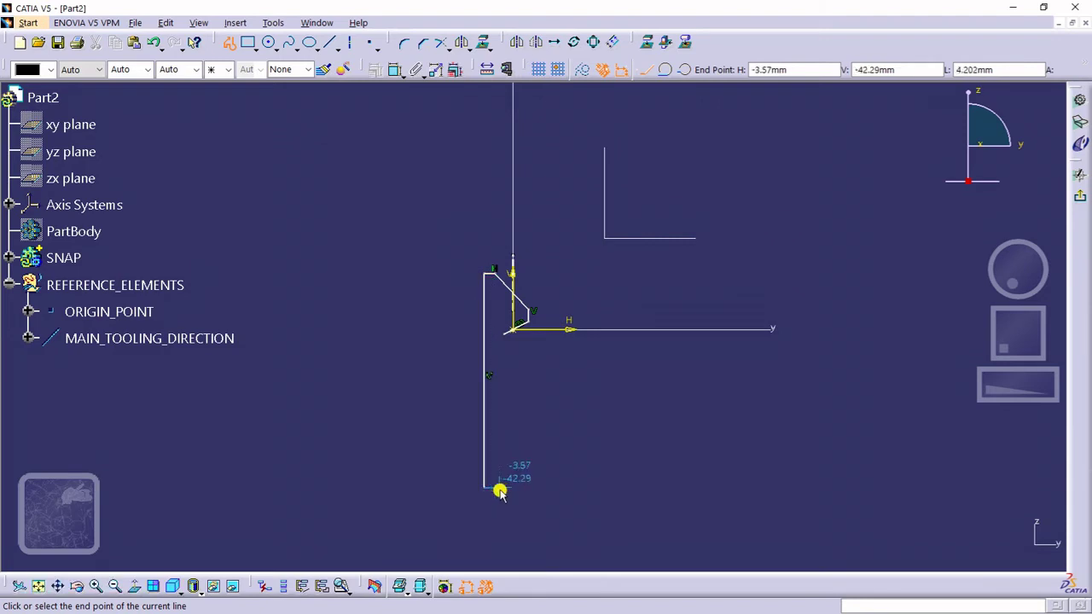
{"action": "double_click", "coordinate": [502, 491]}
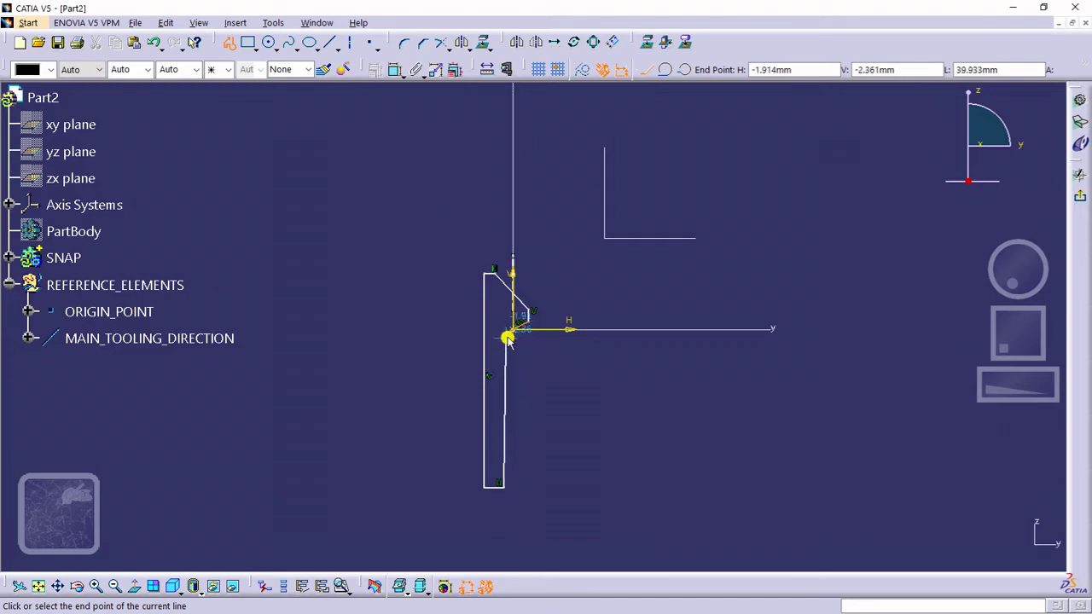
{"action": "mouse_move", "coordinate": [518, 337]}
{"action": "middle_mouse_down"}
{"action": "mouse_move", "coordinate": [512, 346]}
{"action": "mouse_move", "coordinate": [523, 302]}
{"action": "mouse_move", "coordinate": [518, 308]}
{"action": "middle_mouse_up"}
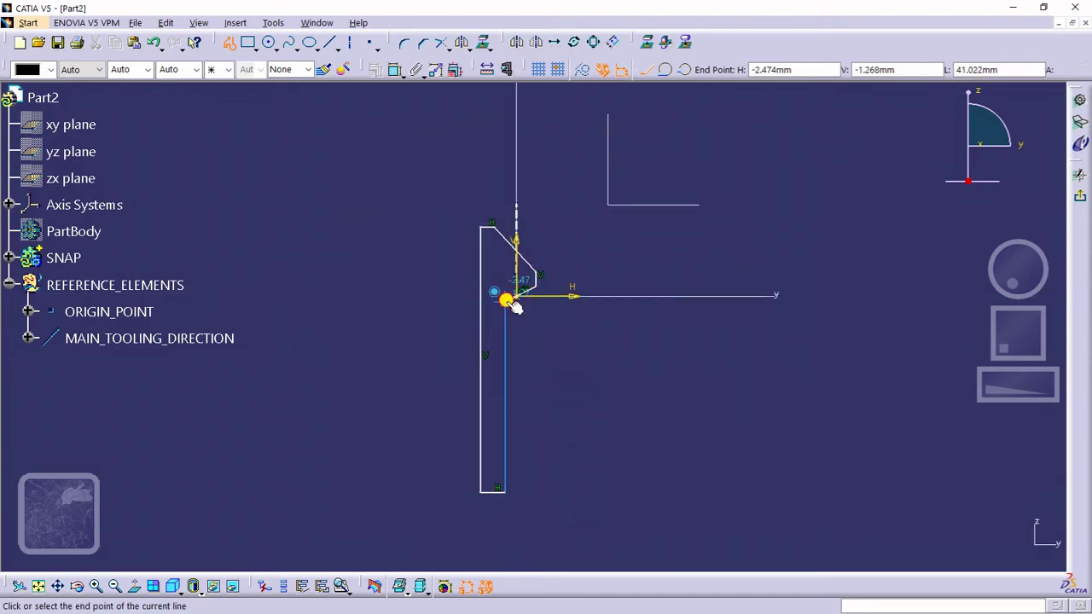
{"action": "left_click", "coordinate": [508, 302]}
{"action": "key", "text": "Escape"}
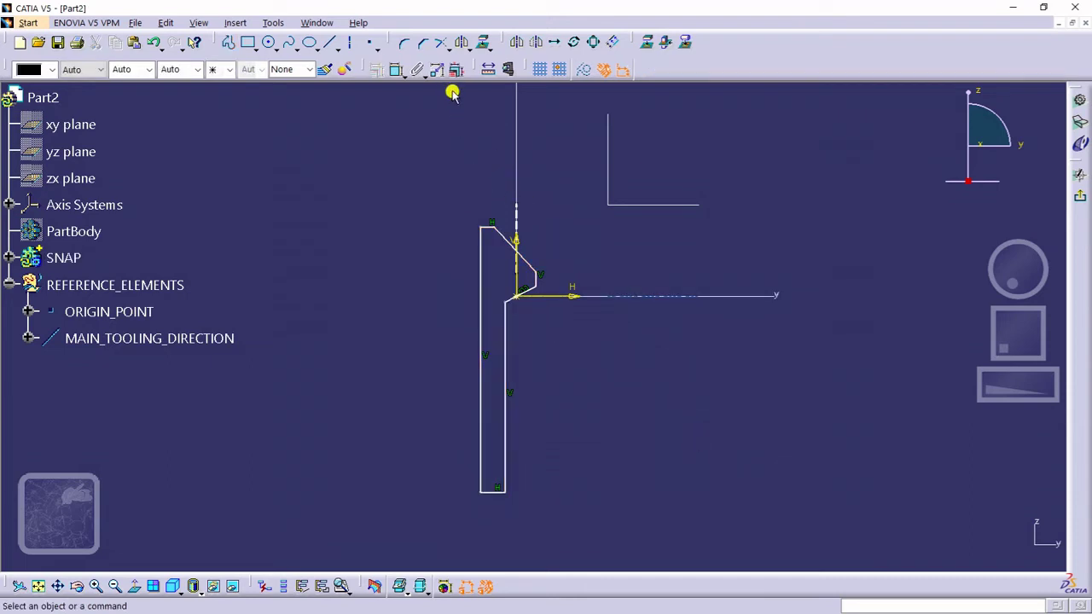
Step: Constrain the hook's short slanted lower edge at 15° to the horizontal axis
{"action": "left_click", "coordinate": [394, 71]}
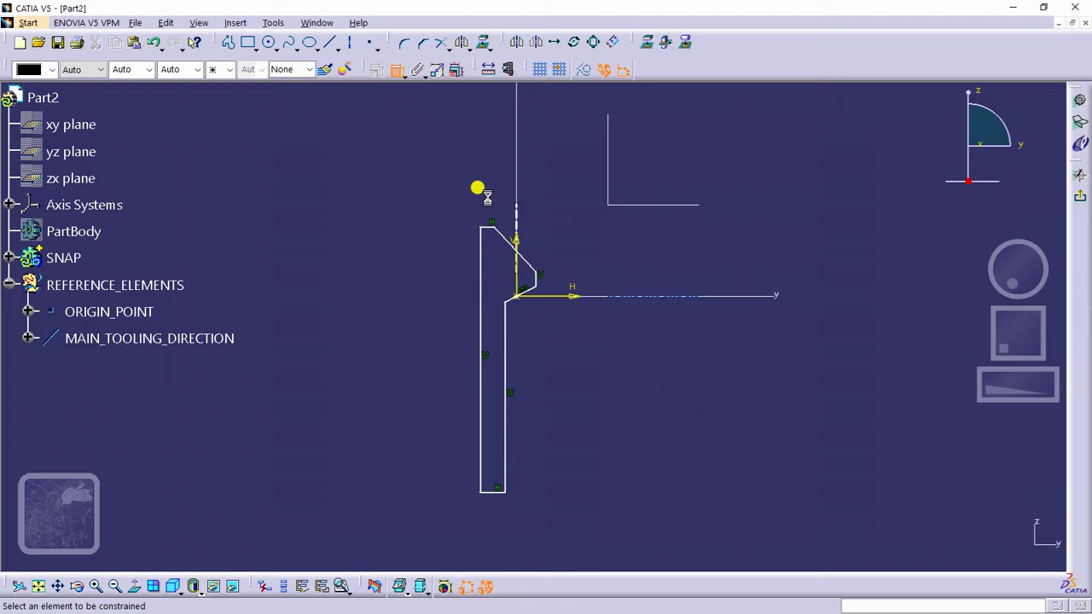
{"action": "left_click", "coordinate": [531, 296]}
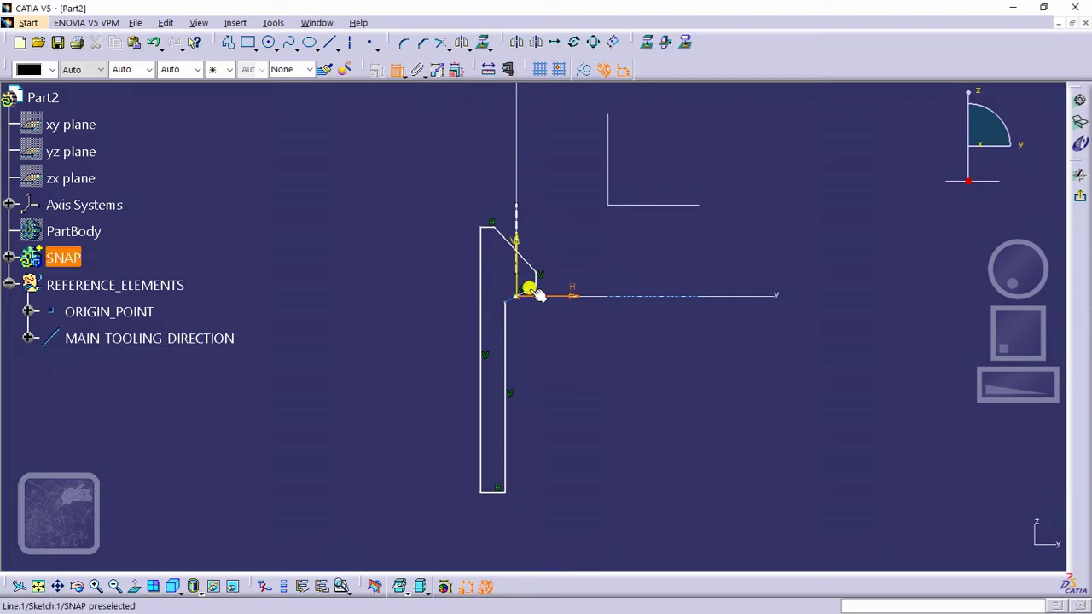
{"action": "left_click", "coordinate": [526, 288]}
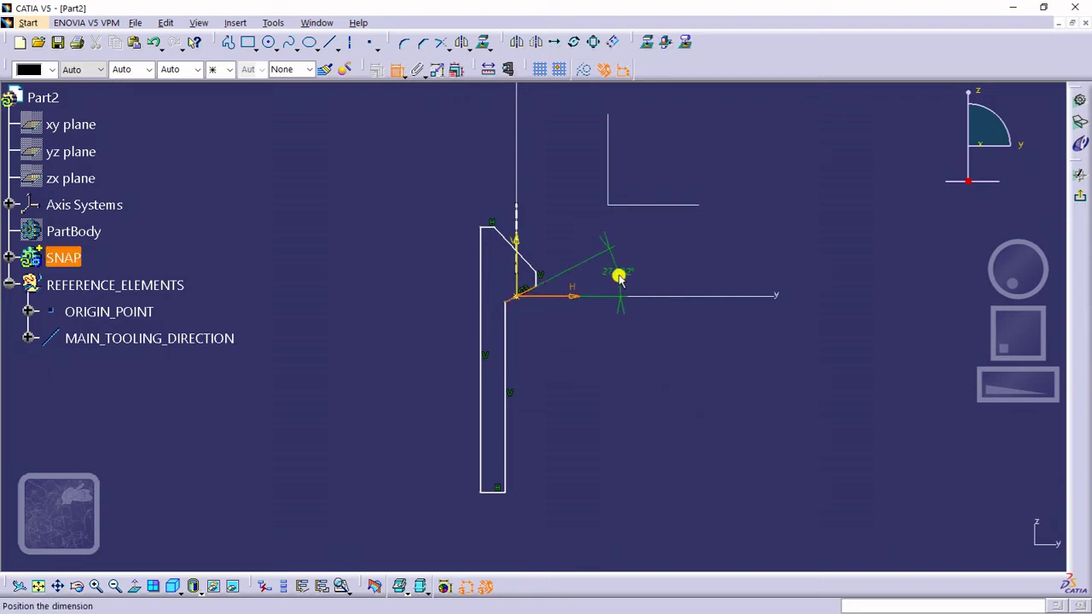
{"action": "left_click", "coordinate": [619, 274]}
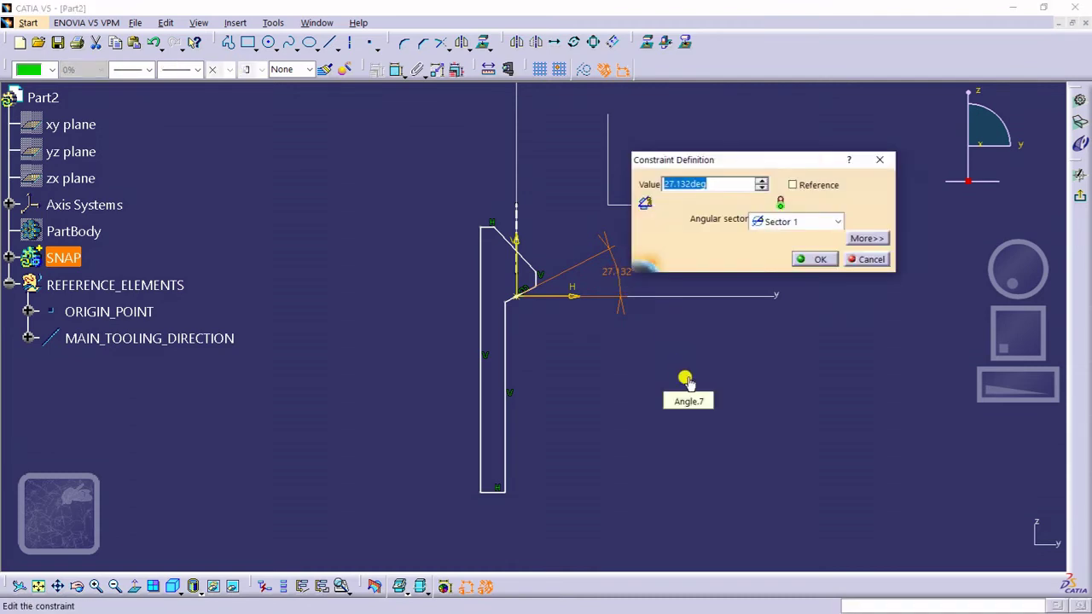
{"action": "type", "text": "15"}
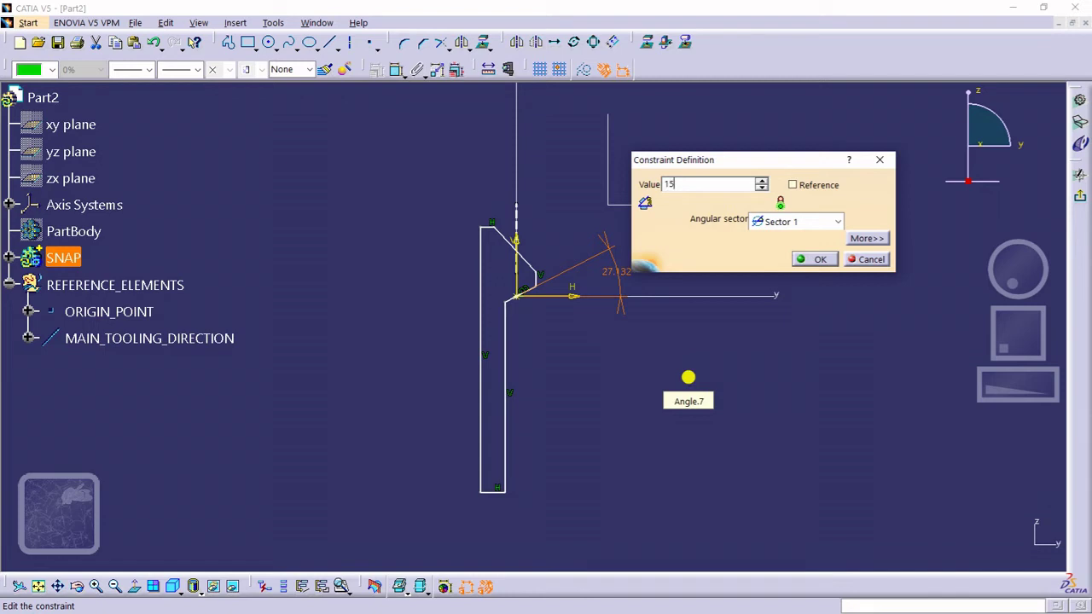
{"action": "key", "text": "Return"}
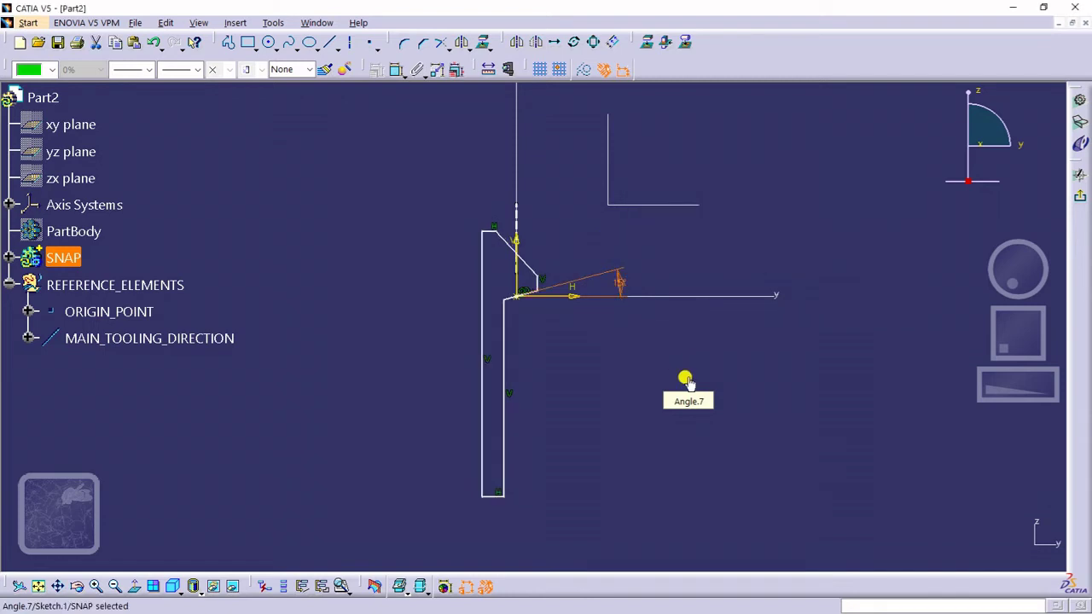
{"action": "left_click", "coordinate": [609, 361]}
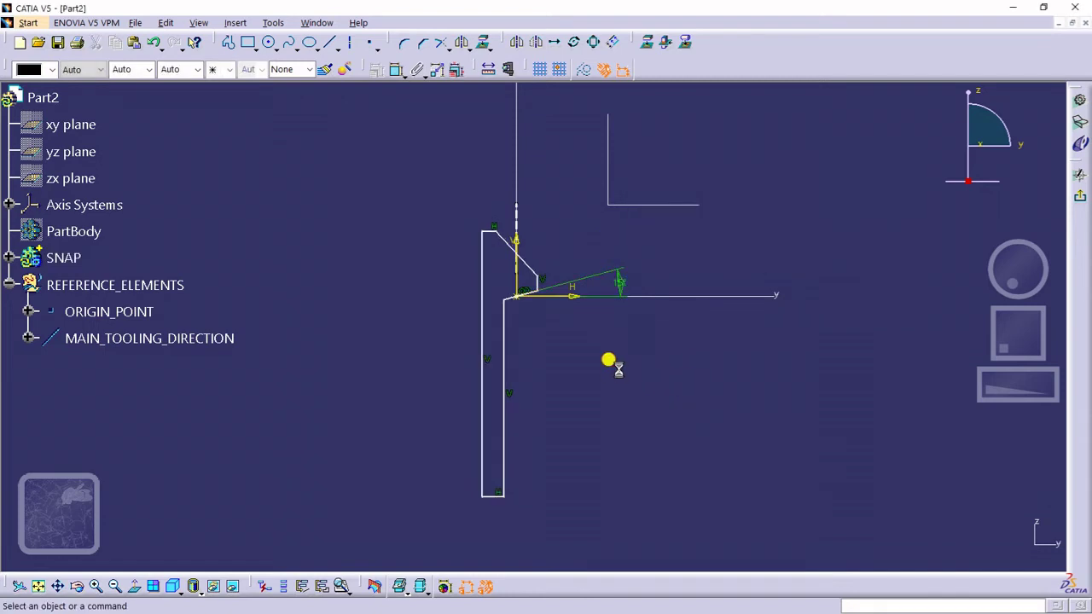
Step: Dimension the hook's top edge (2.923), the arm height (43.208) and the arm width (4.734)
{"action": "left_click", "coordinate": [397, 69]}
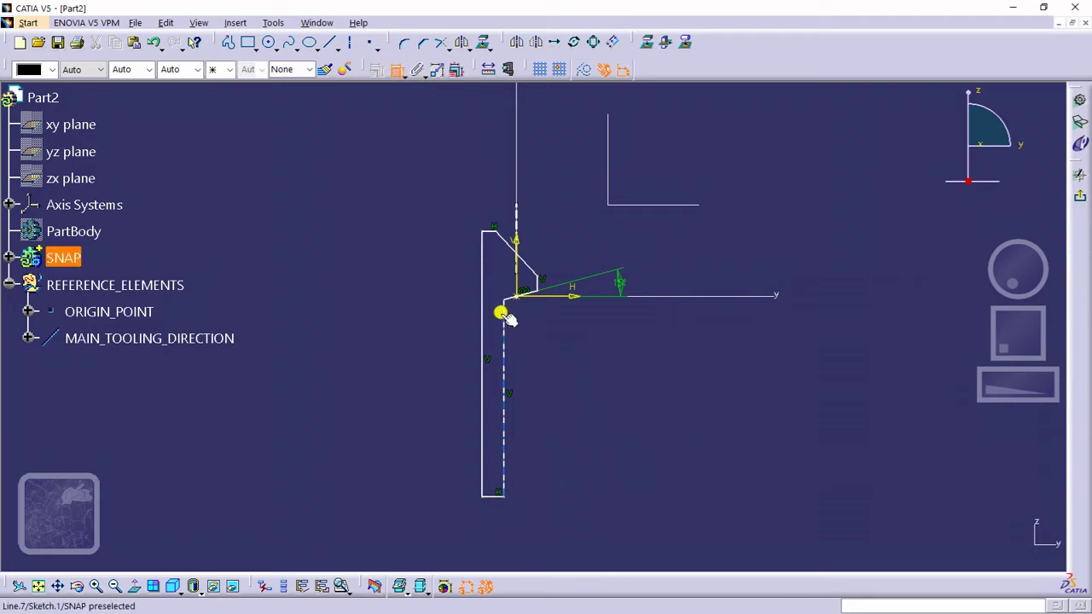
{"action": "left_click", "coordinate": [487, 231]}
{"action": "left_click", "coordinate": [435, 195]}
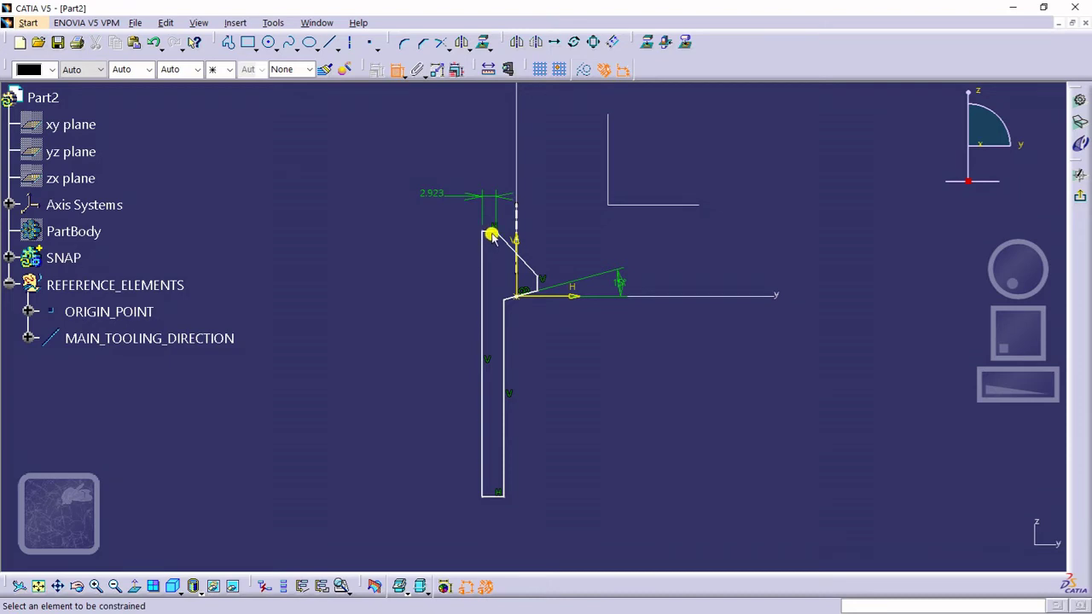
{"action": "left_click", "coordinate": [539, 295]}
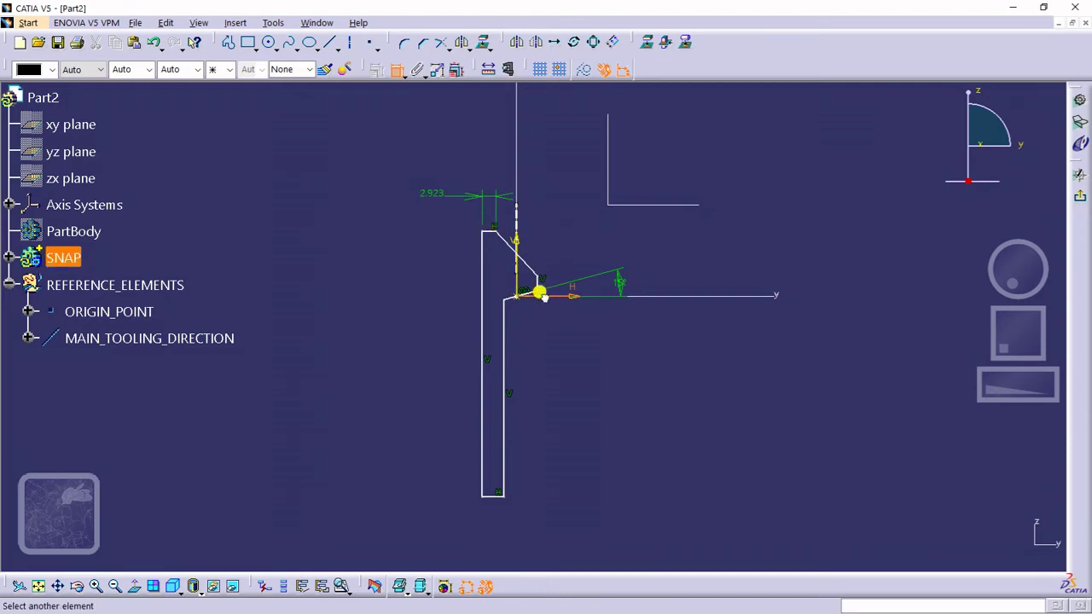
{"action": "left_click", "coordinate": [493, 497]}
{"action": "left_click", "coordinate": [390, 427]}
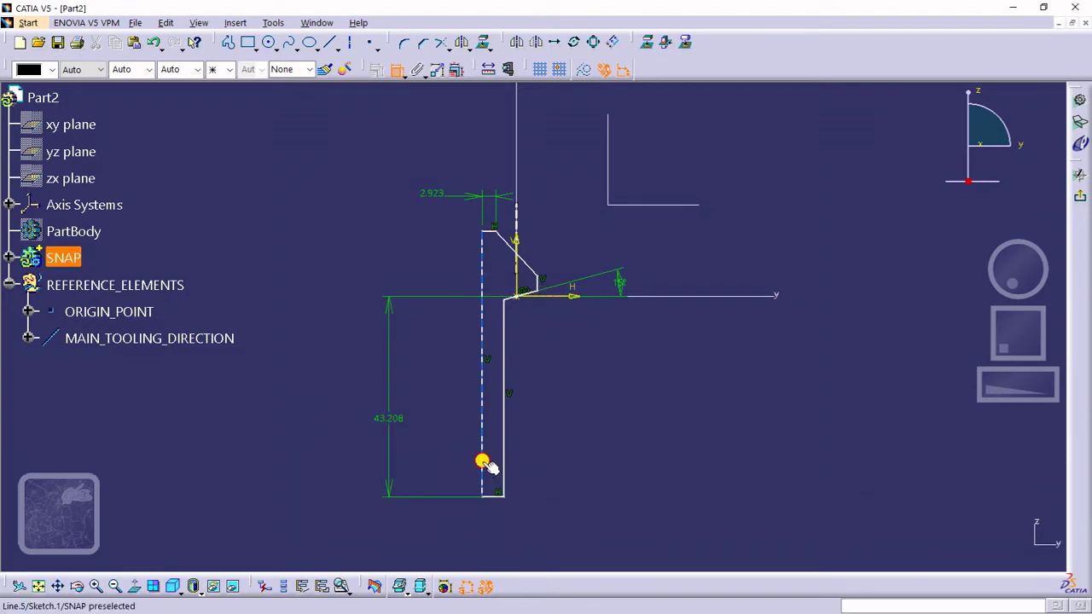
{"action": "left_click", "coordinate": [483, 461]}
{"action": "left_click", "coordinate": [504, 446]}
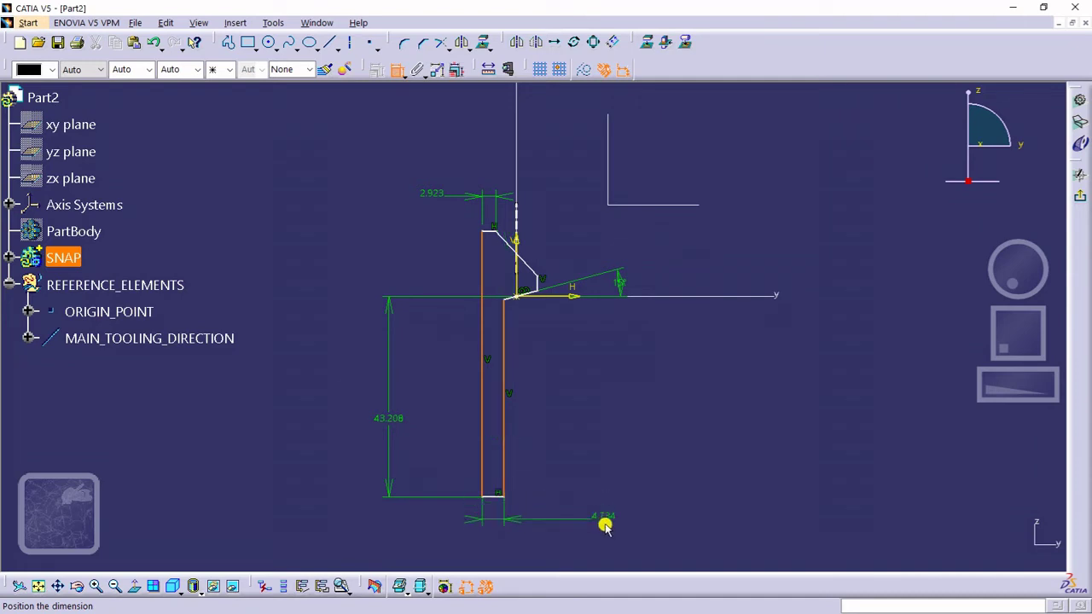
{"action": "left_click", "coordinate": [602, 520]}
Step: Add the 3.173 hook edge, the chamfer angle, the 2.685 shank width and the 4.495 chamfer dimensions
{"action": "left_click", "coordinate": [542, 285]}
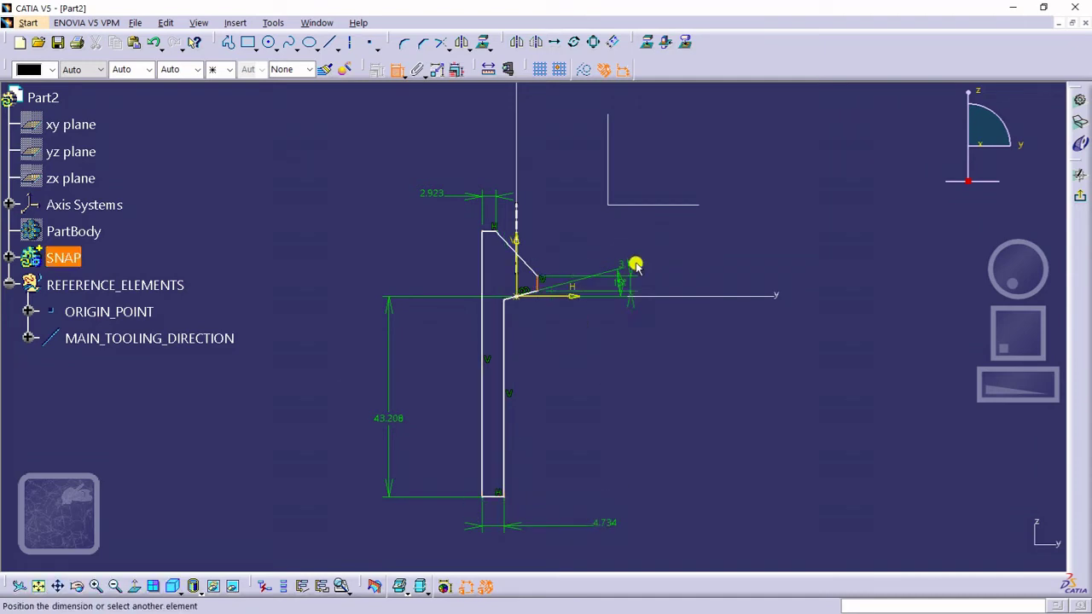
{"action": "left_click", "coordinate": [639, 241]}
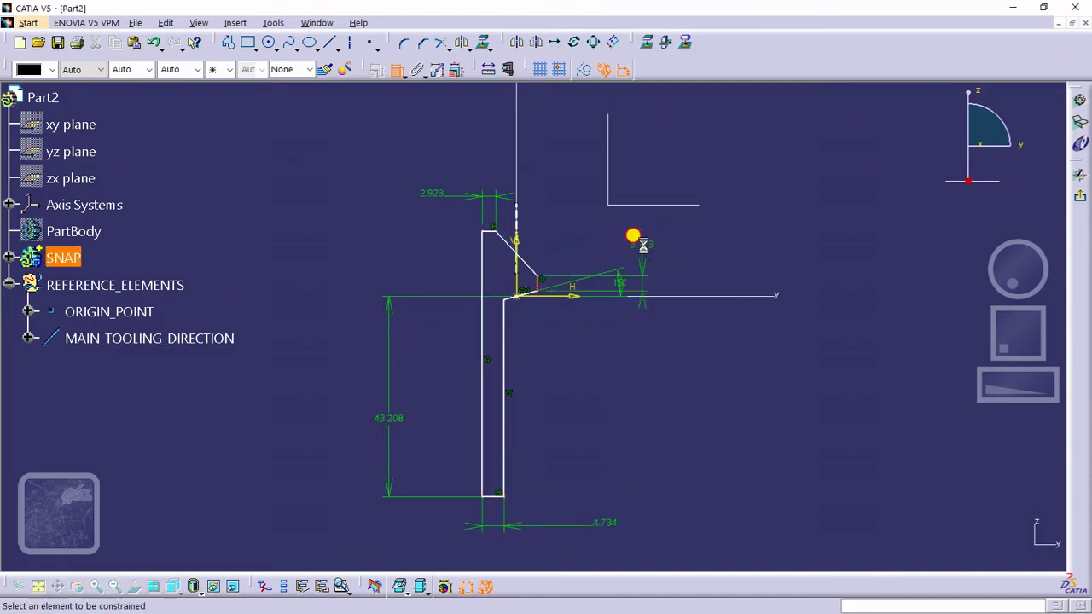
{"action": "left_click", "coordinate": [534, 276]}
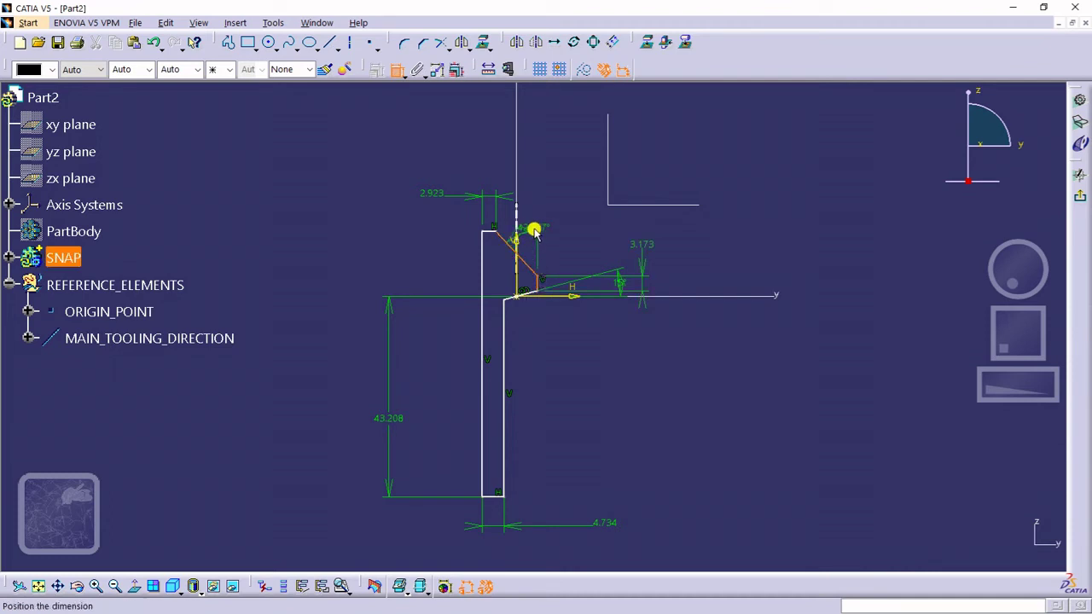
{"action": "left_click", "coordinate": [531, 219]}
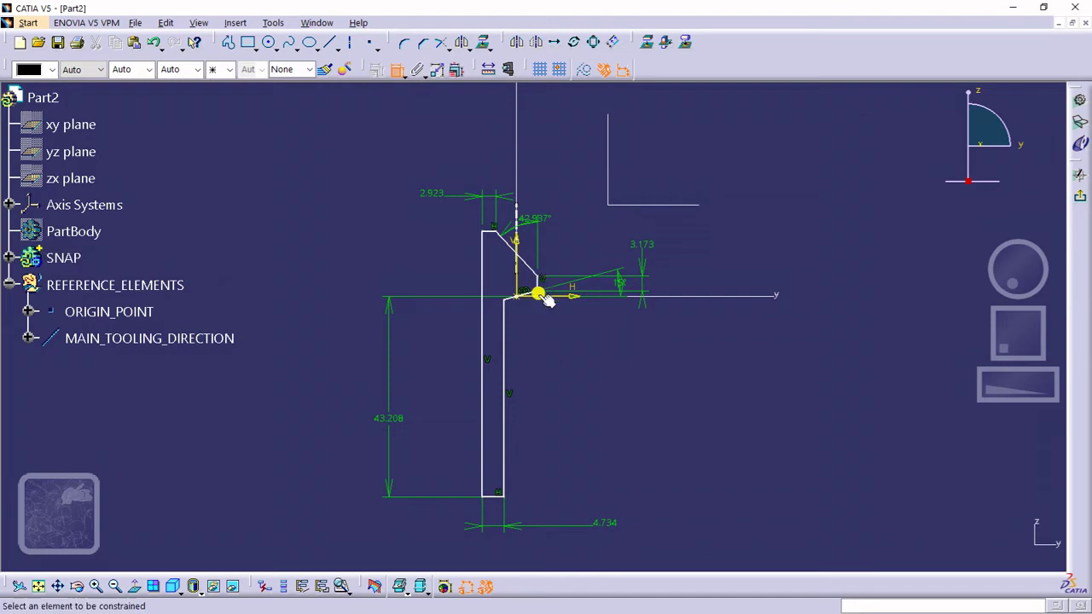
{"action": "left_click", "coordinate": [504, 320]}
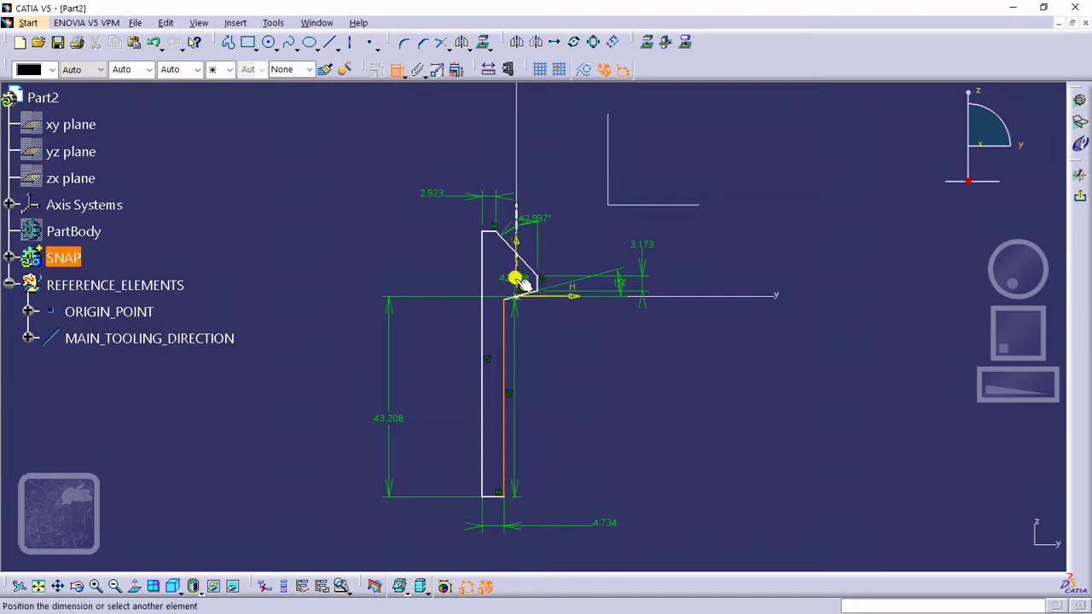
{"action": "left_click", "coordinate": [537, 397]}
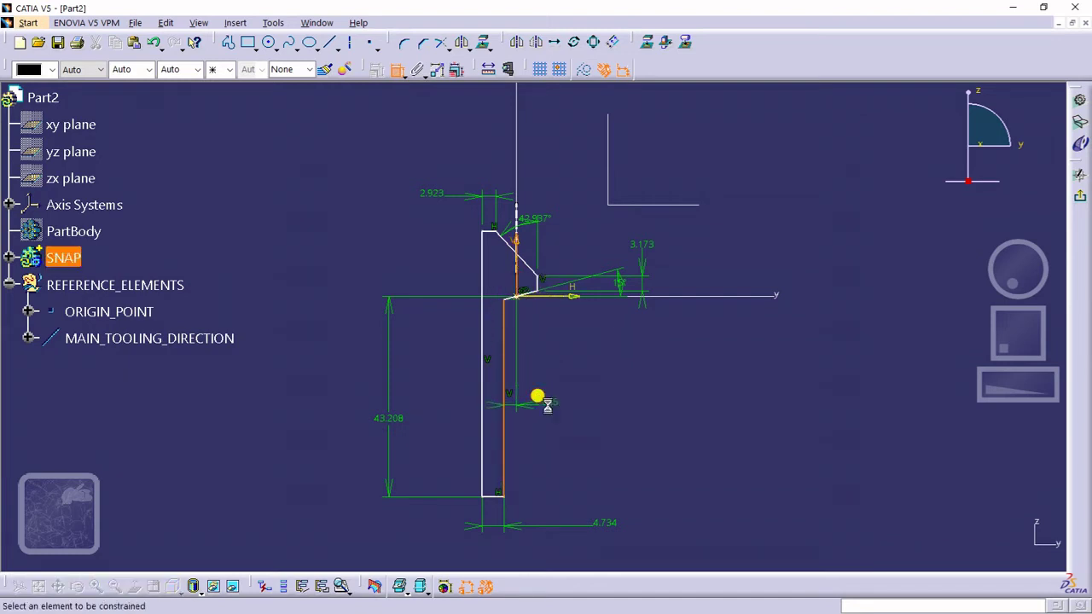
{"action": "left_click", "coordinate": [518, 277]}
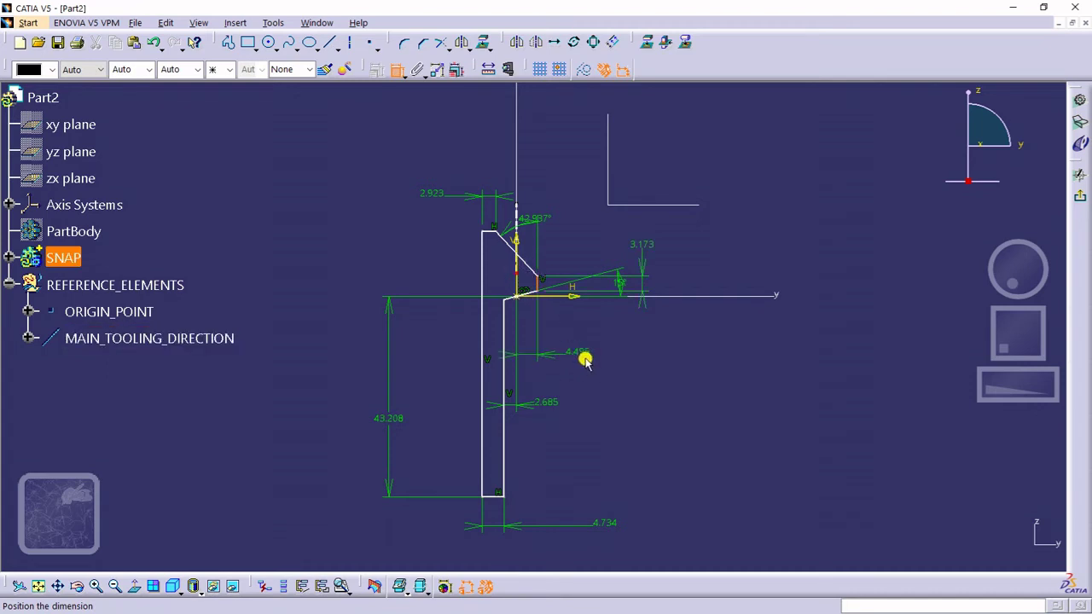
{"action": "left_click", "coordinate": [586, 355]}
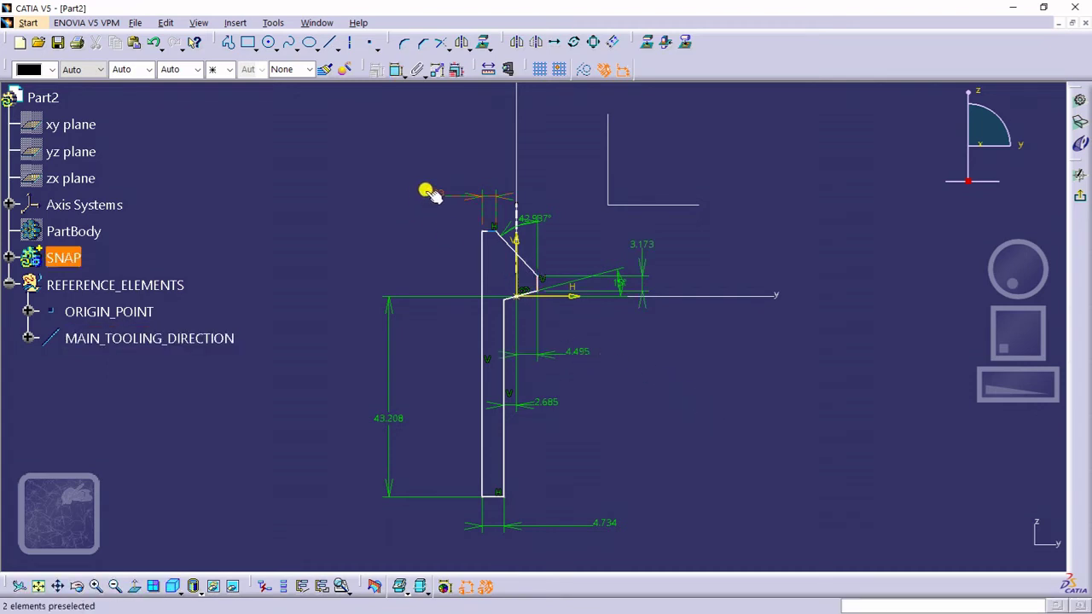
Step: Change the 2.923 dimension to 1.5, the 3.173 dimension to 1, and the chamfer angle to 44°
{"action": "double_click", "coordinate": [427, 192]}
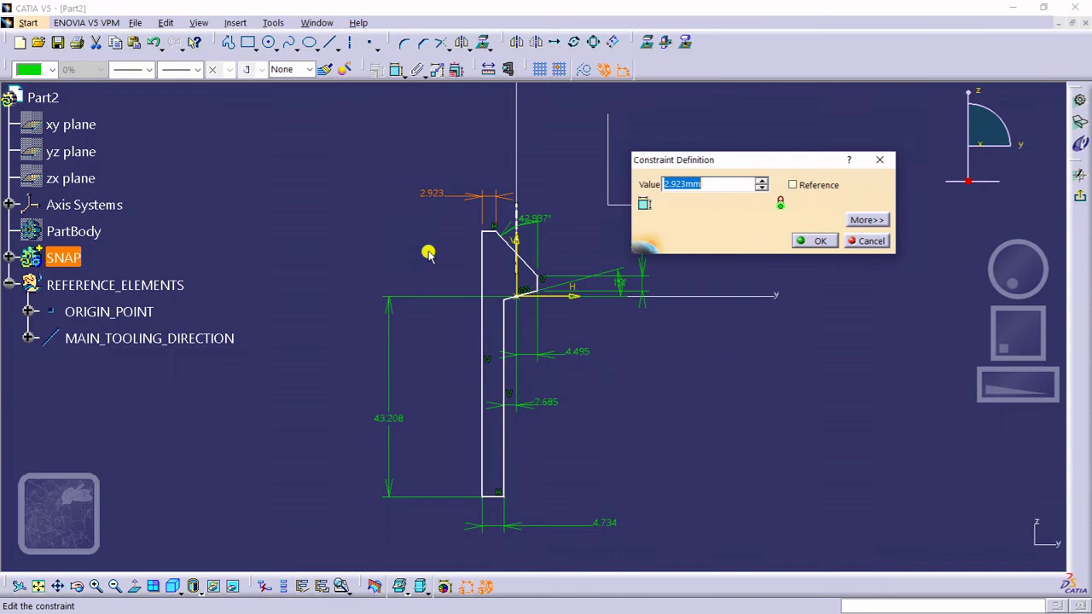
{"action": "type", "text": "1.5"}
{"action": "key", "text": "Return"}
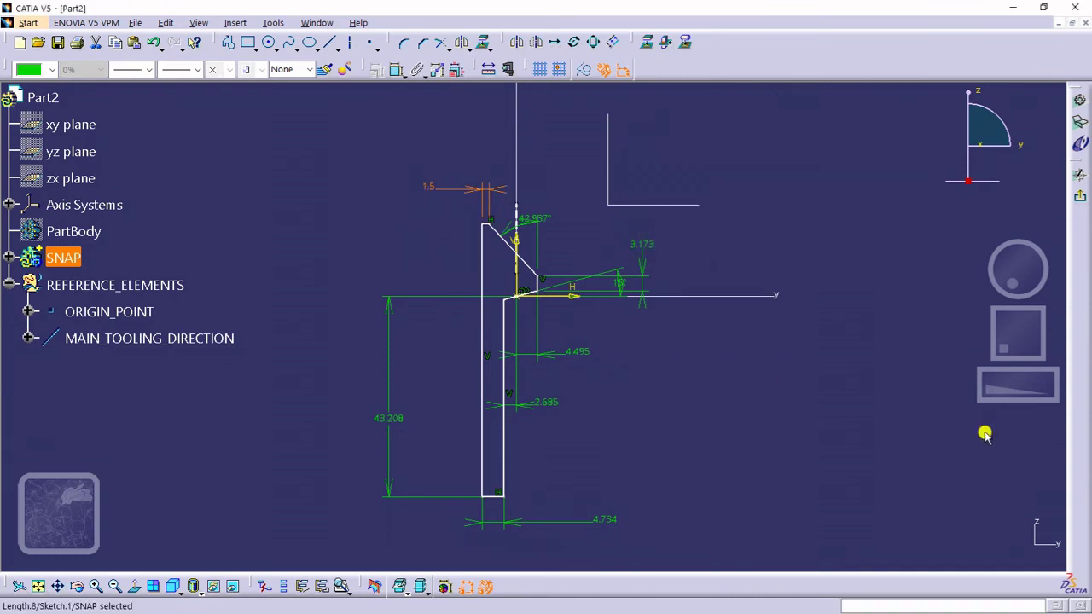
{"action": "double_click", "coordinate": [636, 237]}
{"action": "type", "text": "1"}
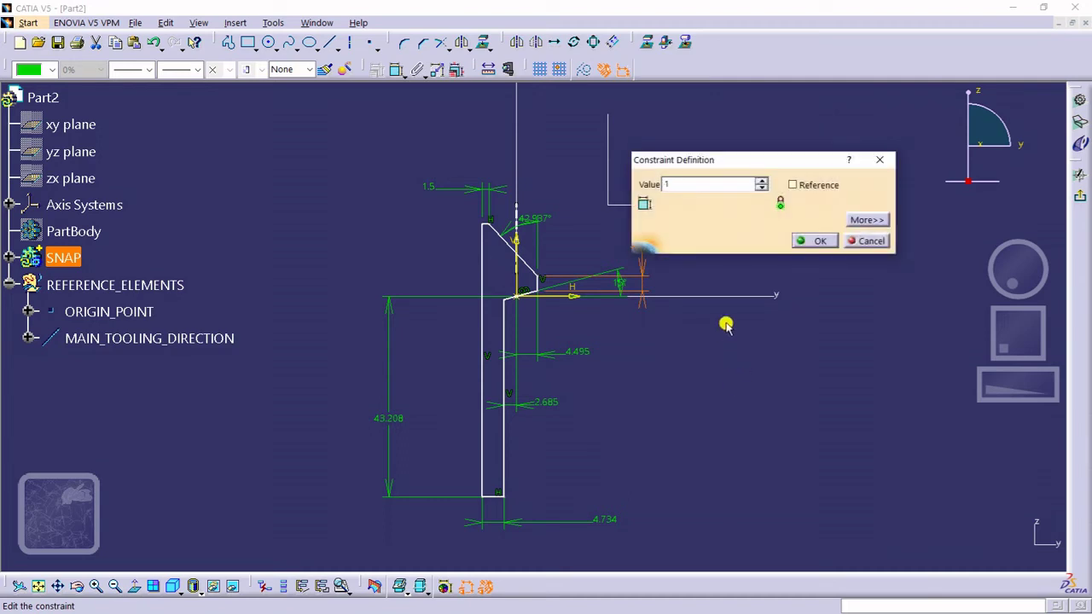
{"action": "left_click", "coordinate": [816, 241]}
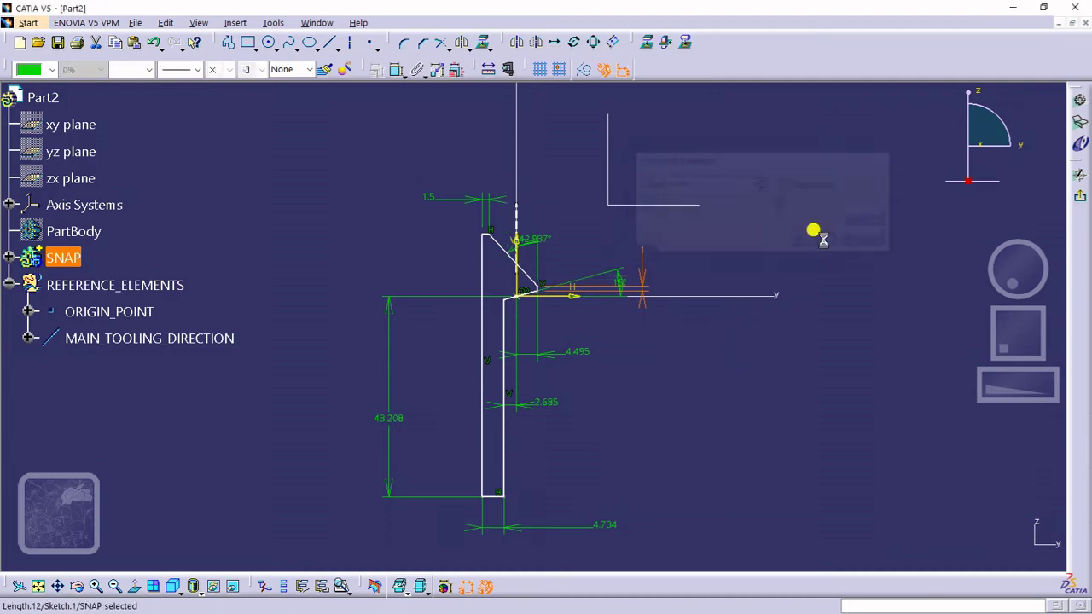
{"action": "double_click", "coordinate": [522, 241]}
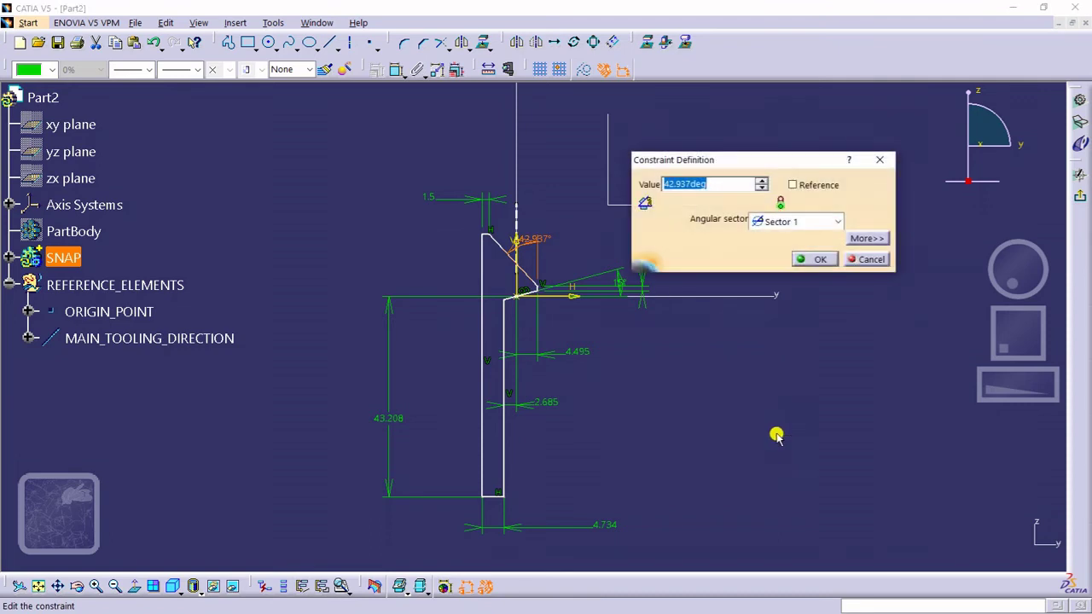
{"action": "type", "text": "44"}
{"action": "key", "text": "Return"}
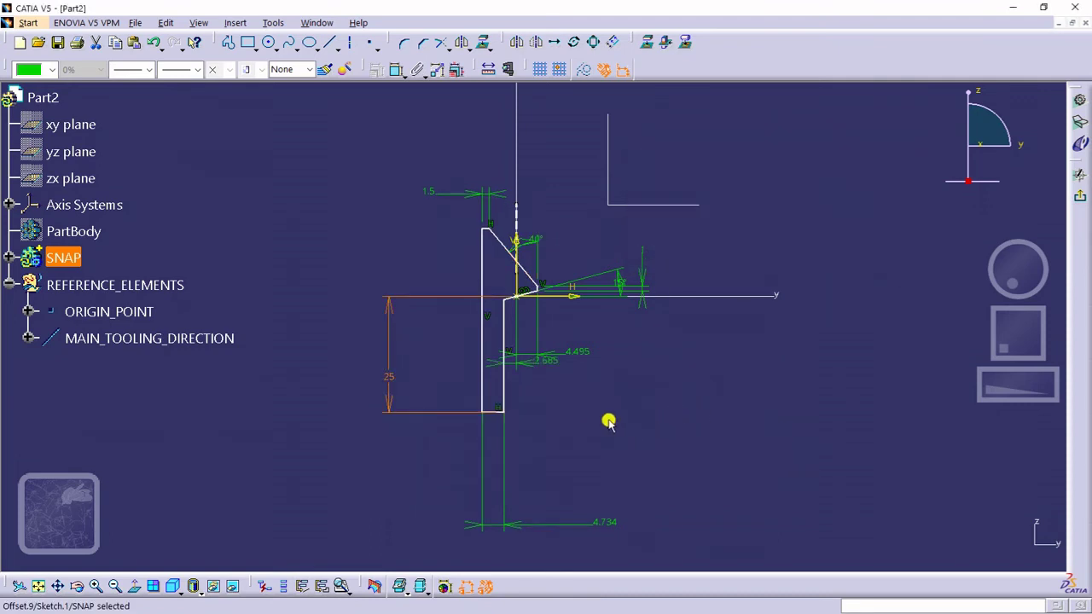
Step: Set both the 4.495 and 2.685 width dimensions to 1.2
{"action": "double_click", "coordinate": [580, 351]}
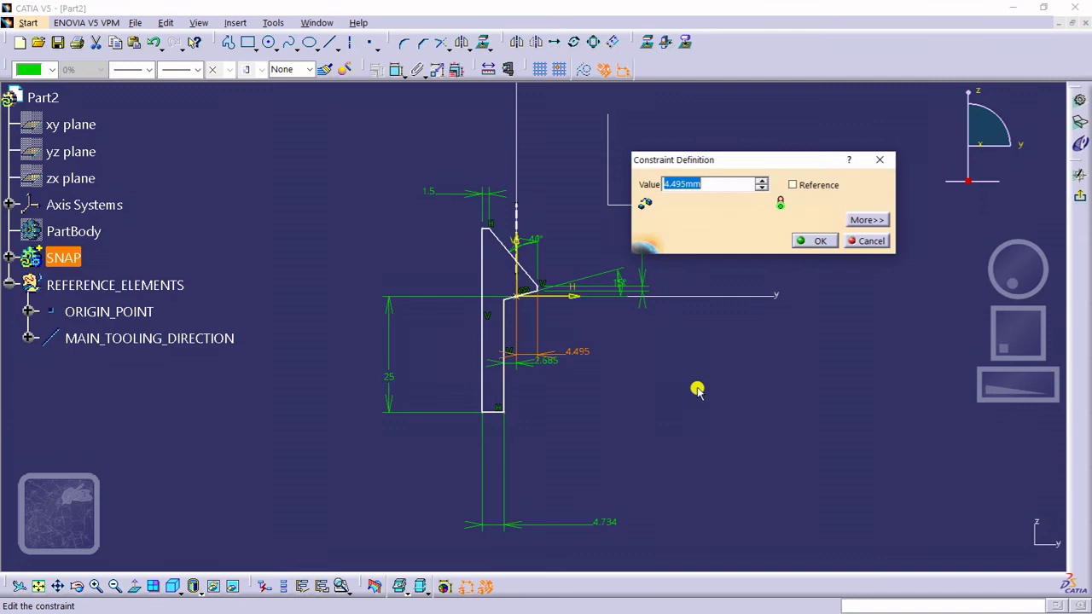
{"action": "type", "text": "1.2mm"}
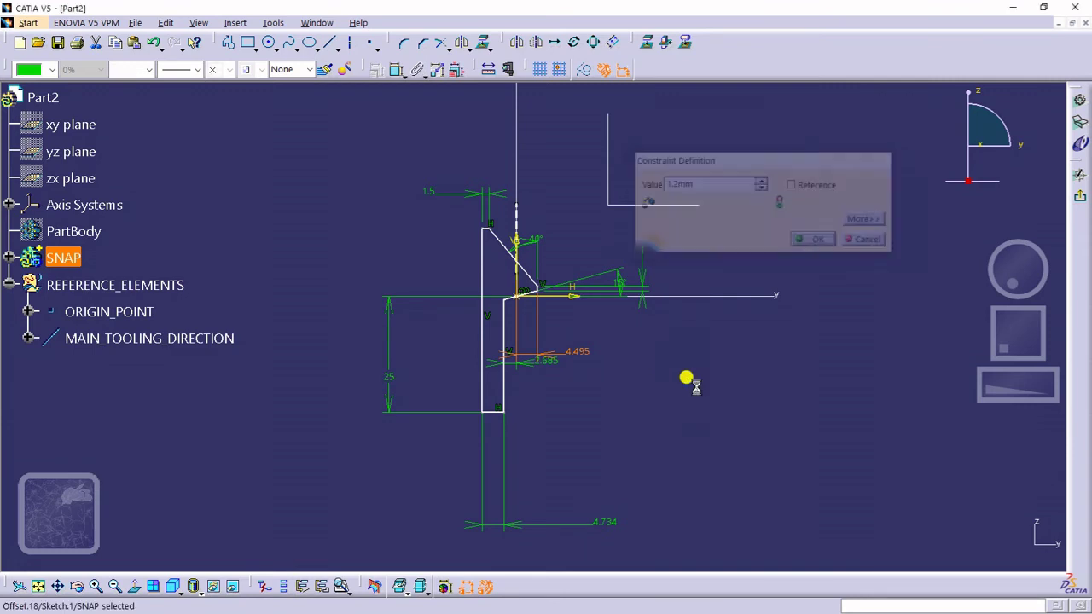
{"action": "key", "text": "Return"}
{"action": "double_click", "coordinate": [546, 359]}
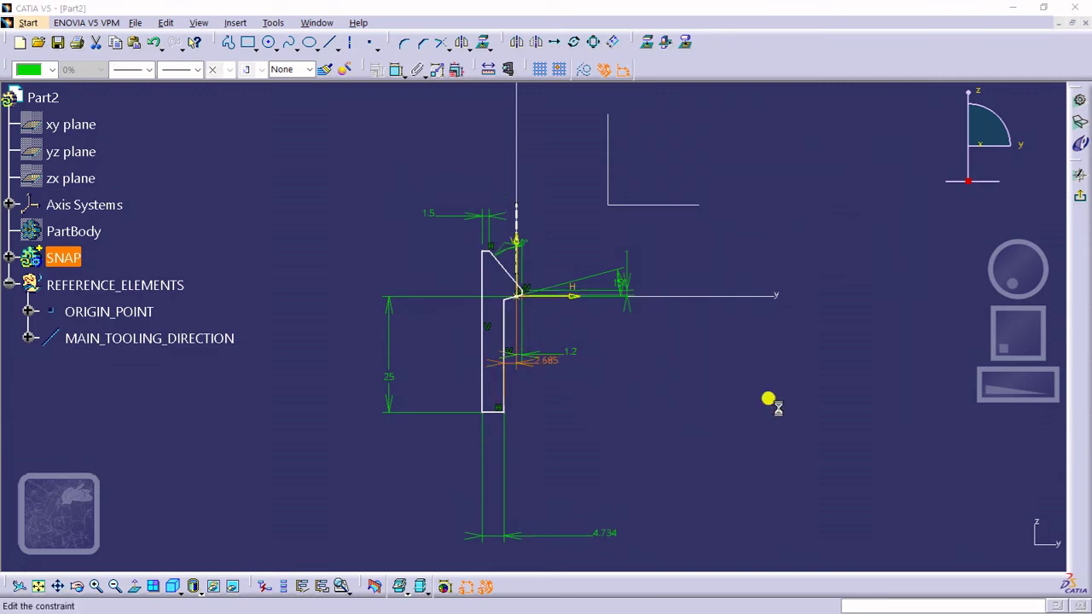
{"action": "type", "text": "1"}
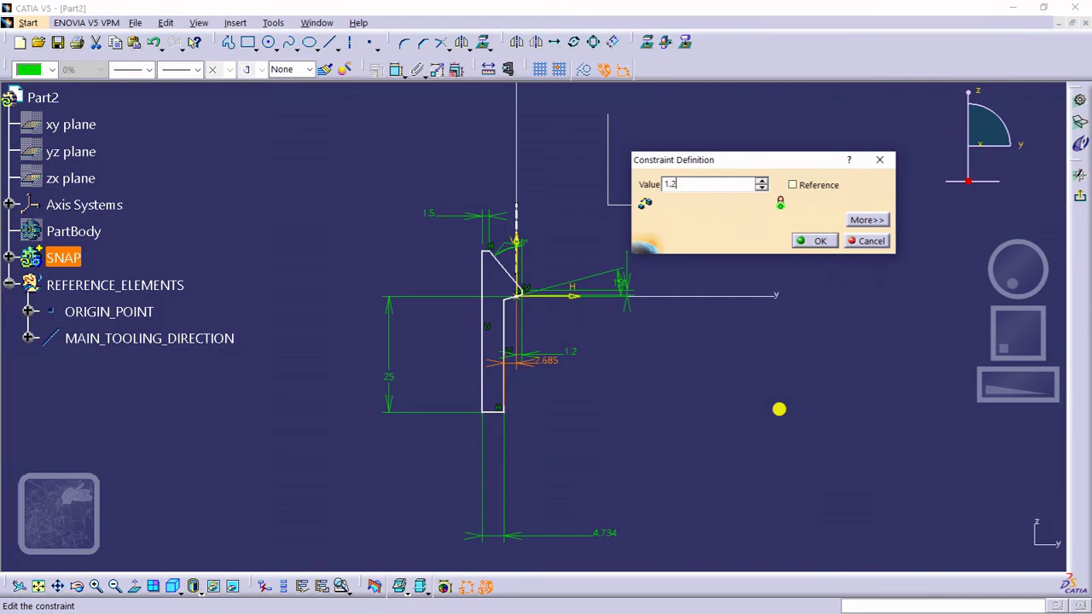
{"action": "type", "text": ".2"}
{"action": "key", "text": "Return"}
Step: Change the 4.734 offset dimension to 2.5
{"action": "left_click", "coordinate": [700, 397]}
{"action": "mouse_move", "coordinate": [700, 397]}
{"action": "middle_mouse_down"}
{"action": "mouse_move", "coordinate": [683, 407]}
{"action": "mouse_move", "coordinate": [699, 371]}
{"action": "middle_mouse_up"}
{"action": "middle_click_drag", "start_coordinate": [577, 378], "coordinate": [591, 350]}
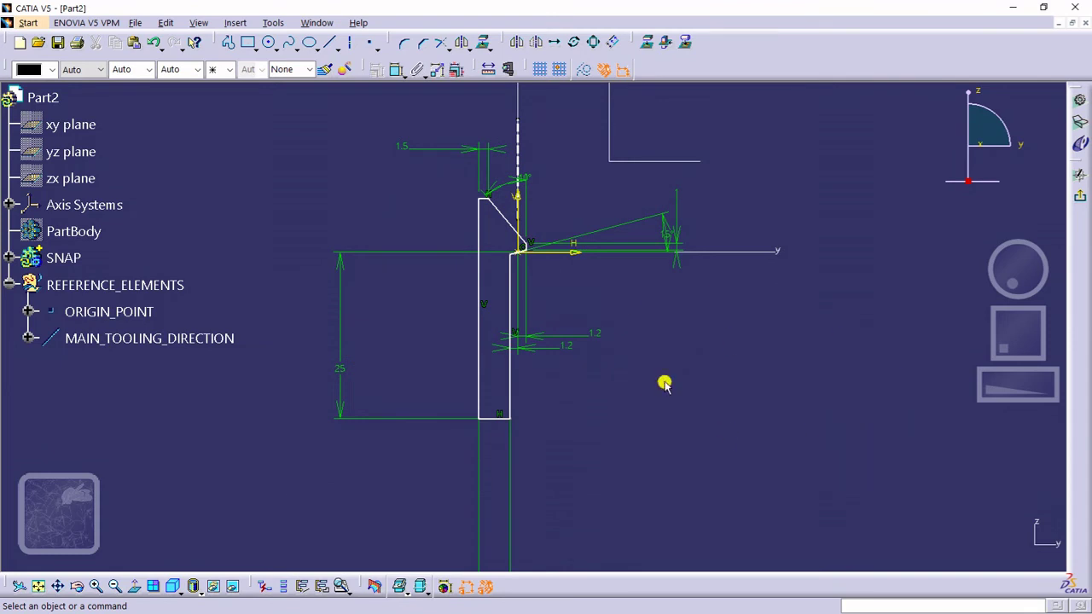
{"action": "mouse_move", "coordinate": [664, 383]}
{"action": "middle_mouse_down"}
{"action": "mouse_move", "coordinate": [624, 305]}
{"action": "mouse_move", "coordinate": [641, 190]}
{"action": "mouse_move", "coordinate": [602, 361]}
{"action": "mouse_move", "coordinate": [587, 378]}
{"action": "mouse_move", "coordinate": [692, 356]}
{"action": "mouse_move", "coordinate": [700, 114]}
{"action": "mouse_move", "coordinate": [622, 347]}
{"action": "mouse_move", "coordinate": [709, 401]}
{"action": "middle_mouse_up"}
{"action": "double_click", "coordinate": [777, 431]}
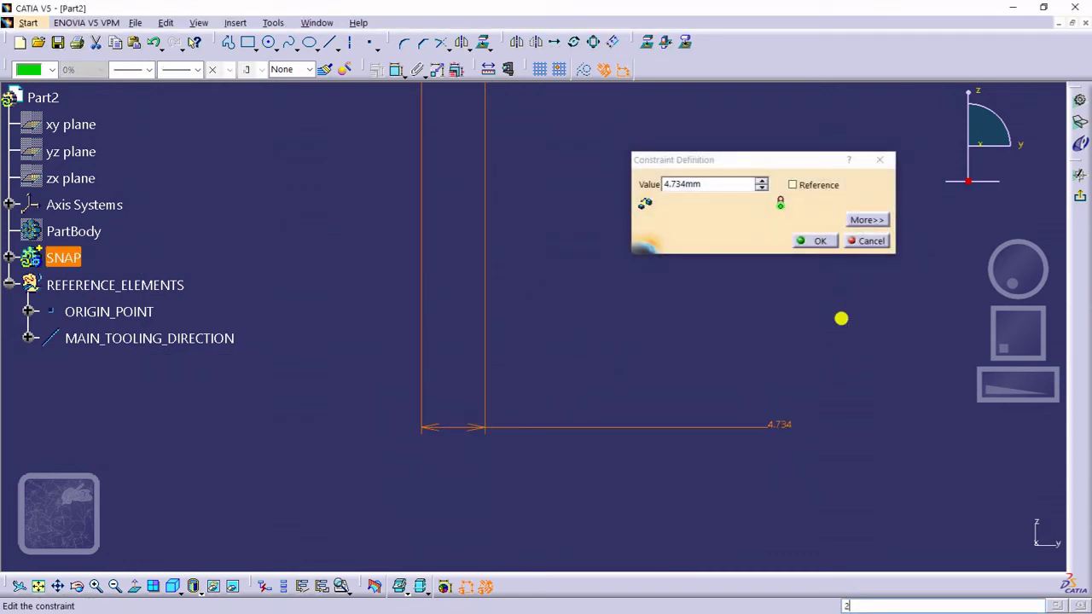
{"action": "double_click", "coordinate": [684, 183]}
{"action": "type", "text": "2"}
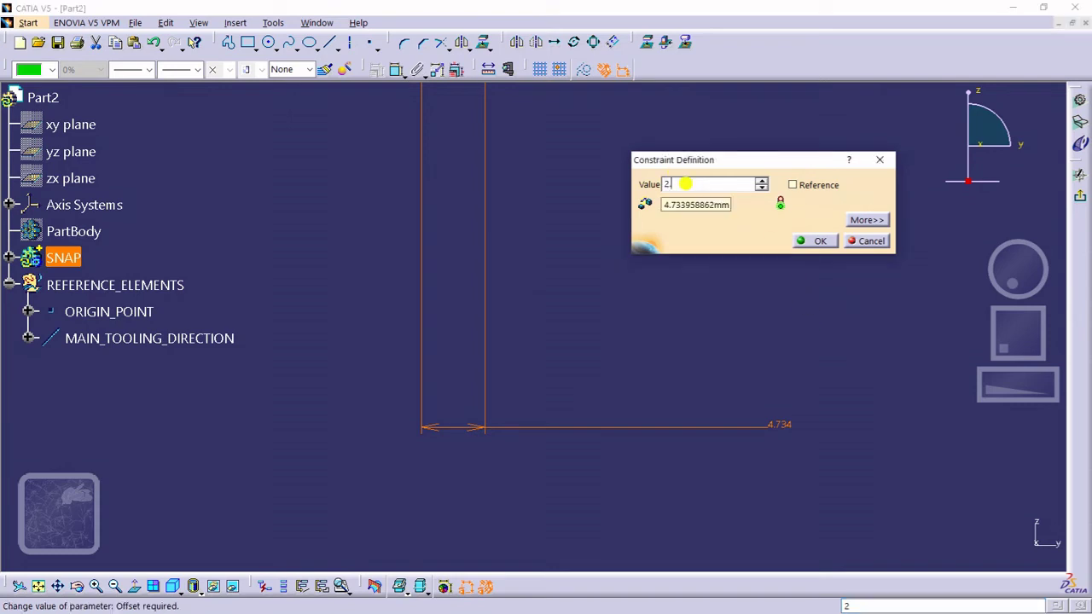
{"action": "type", "text": ".5mm"}
{"action": "key", "text": "Return"}
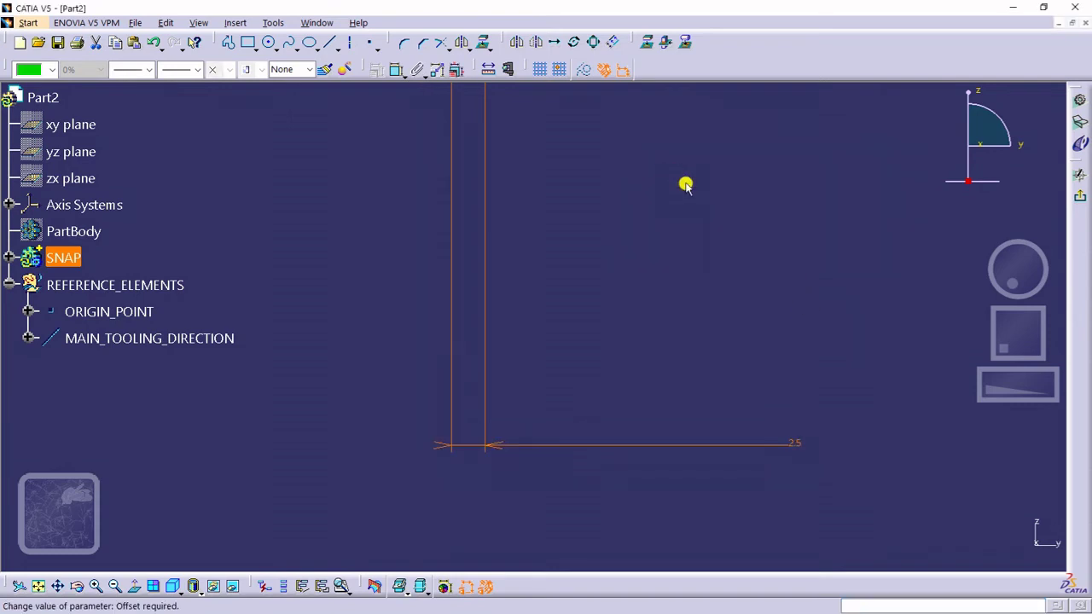
Step: Change the 40° upper chamfer angle to 25°
{"action": "middle_click_drag", "start_coordinate": [597, 195], "coordinate": [671, 434]}
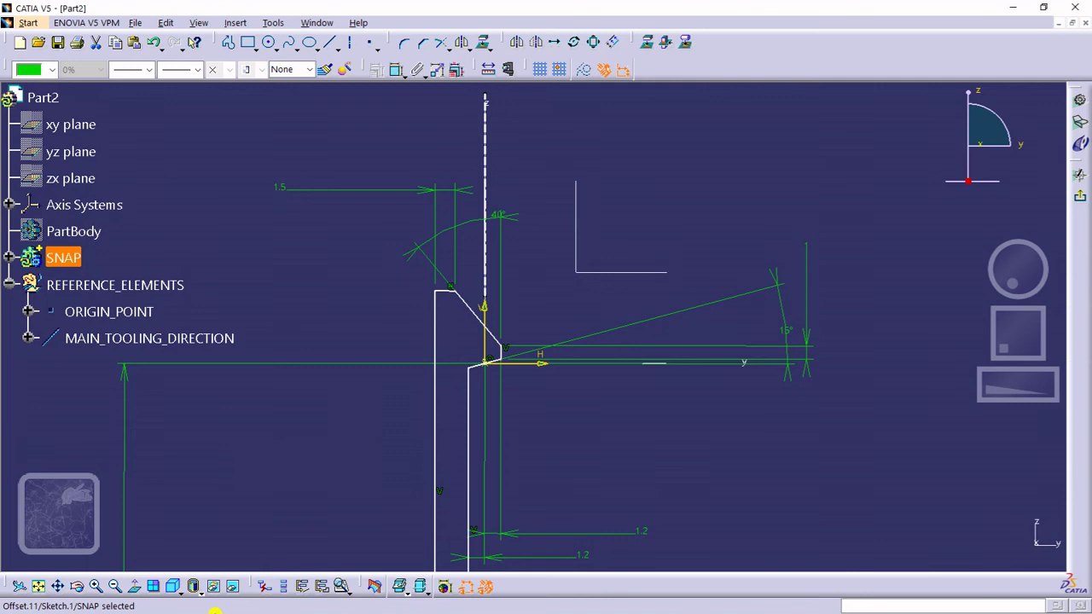
{"action": "double_click", "coordinate": [488, 201]}
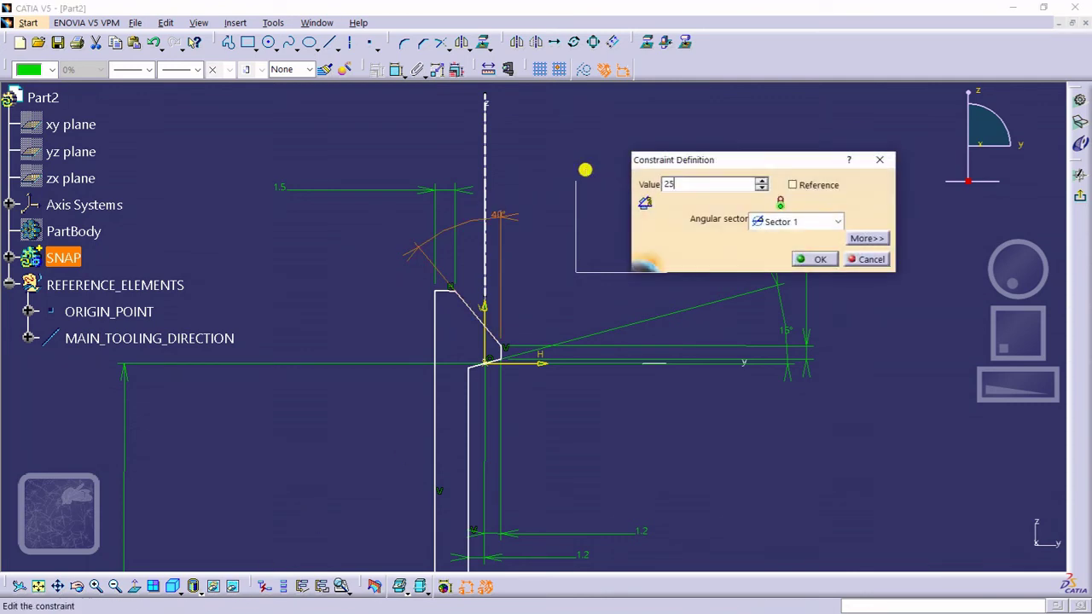
{"action": "type", "text": "25"}
{"action": "key", "text": "Return"}
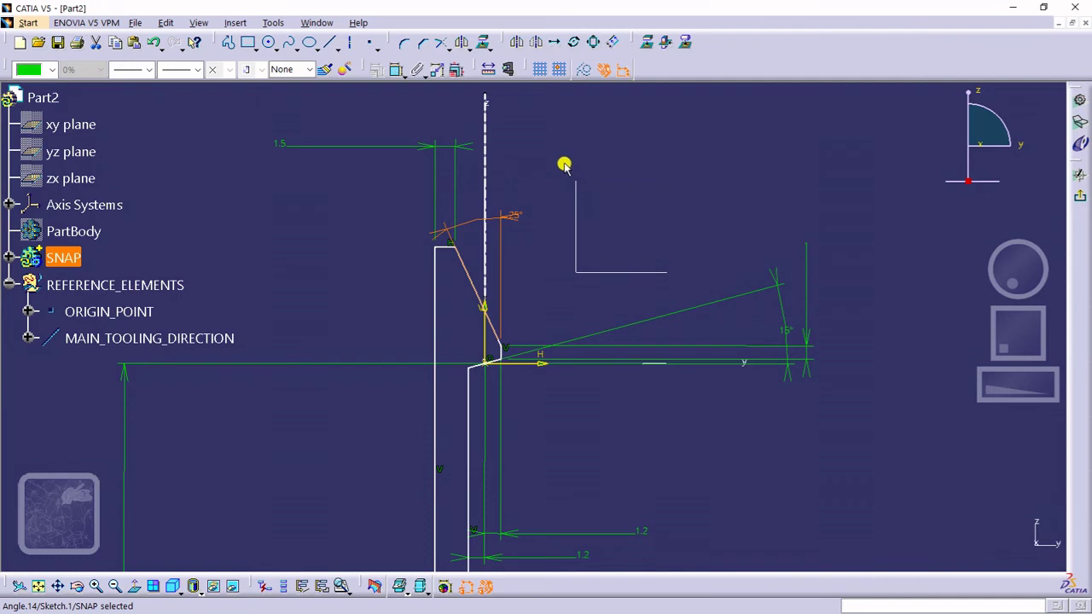
{"action": "middle_click_drag", "start_coordinate": [561, 487], "coordinate": [546, 324]}
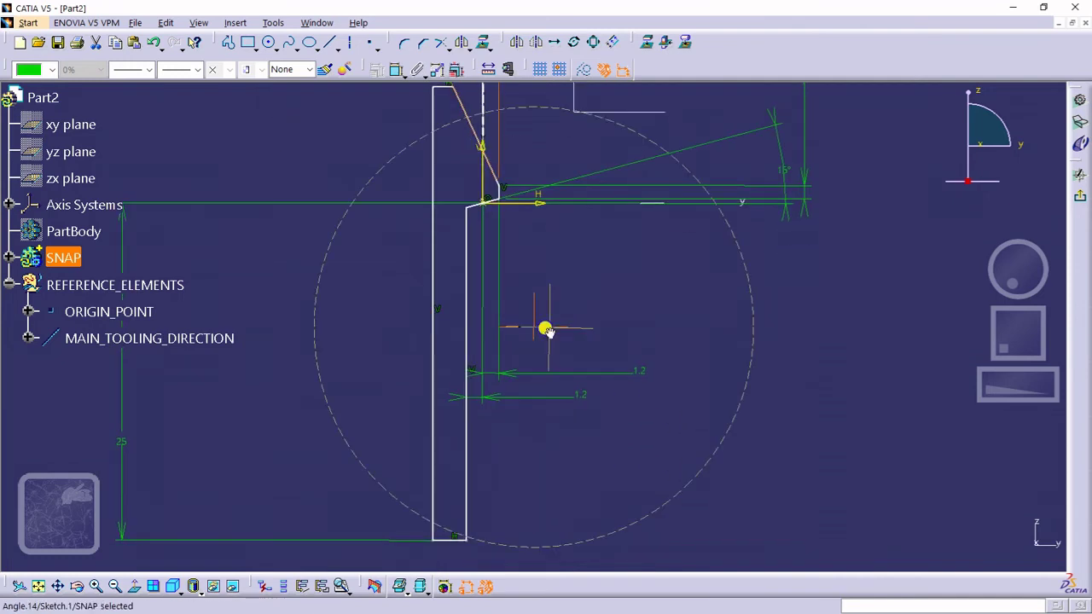
{"action": "mouse_move", "coordinate": [573, 366]}
{"action": "middle_mouse_down"}
{"action": "mouse_move", "coordinate": [577, 348]}
{"action": "mouse_move", "coordinate": [576, 377]}
{"action": "mouse_move", "coordinate": [608, 391]}
{"action": "middle_mouse_up"}
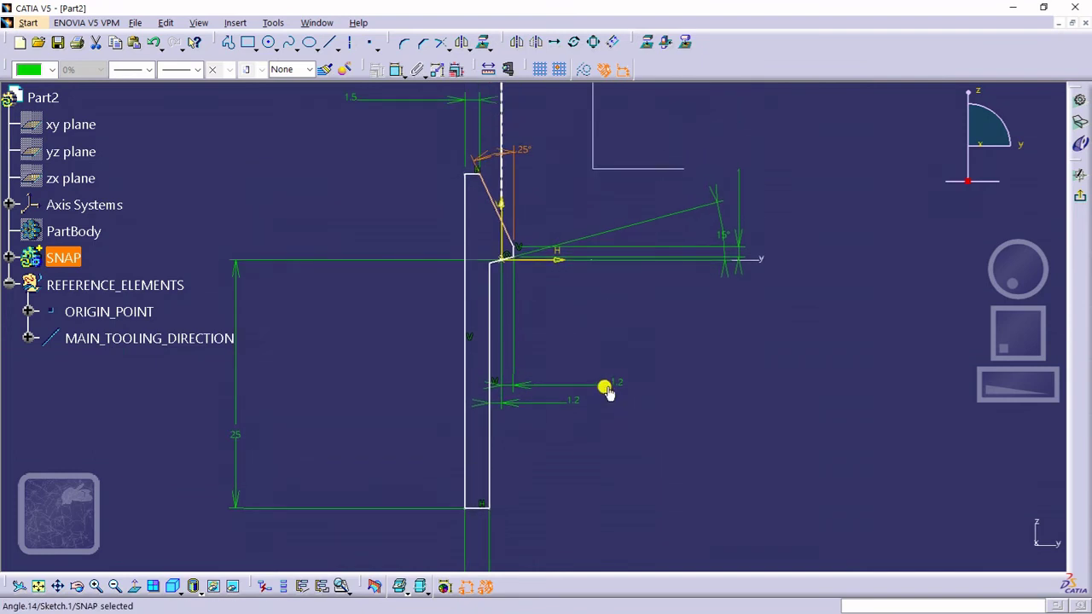
Step: Add a dimension between the hook edge and the profile's top vertex
{"action": "left_click", "coordinate": [470, 228]}
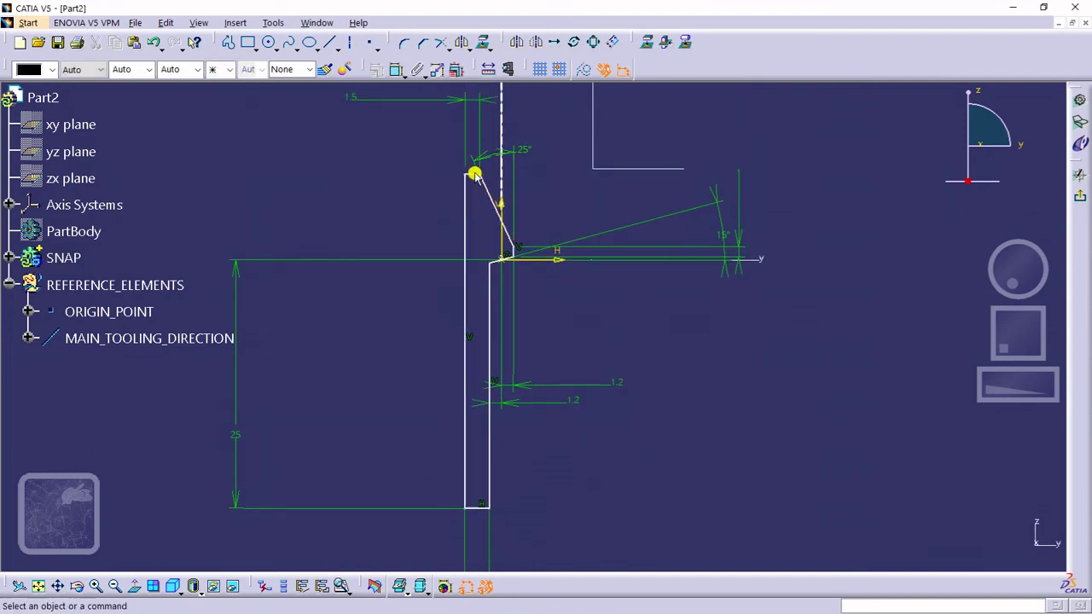
{"action": "left_click", "coordinate": [396, 73]}
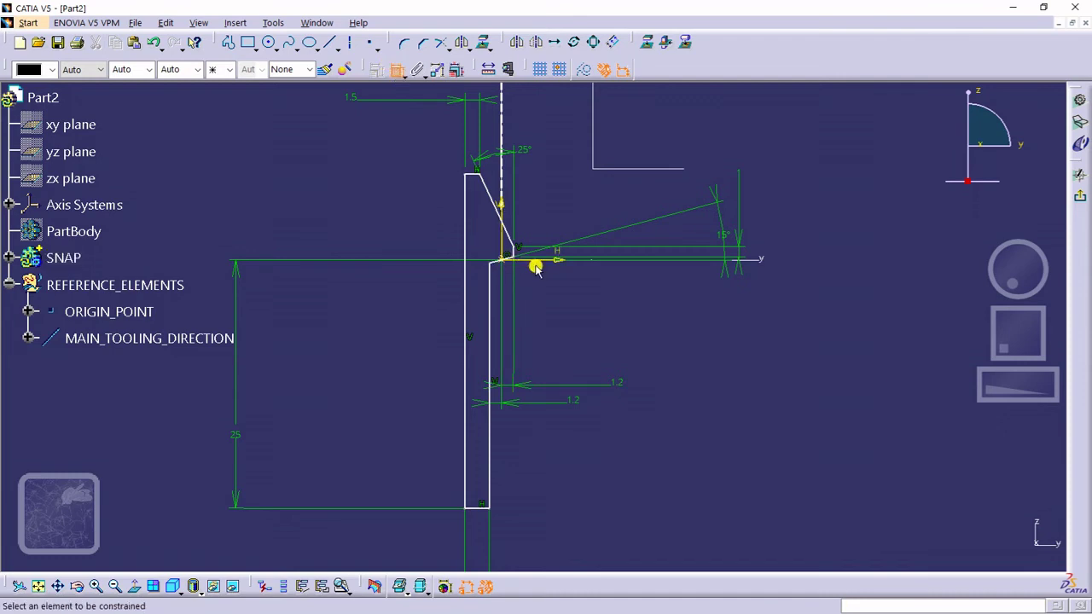
{"action": "left_click", "coordinate": [538, 262]}
{"action": "left_click", "coordinate": [466, 175]}
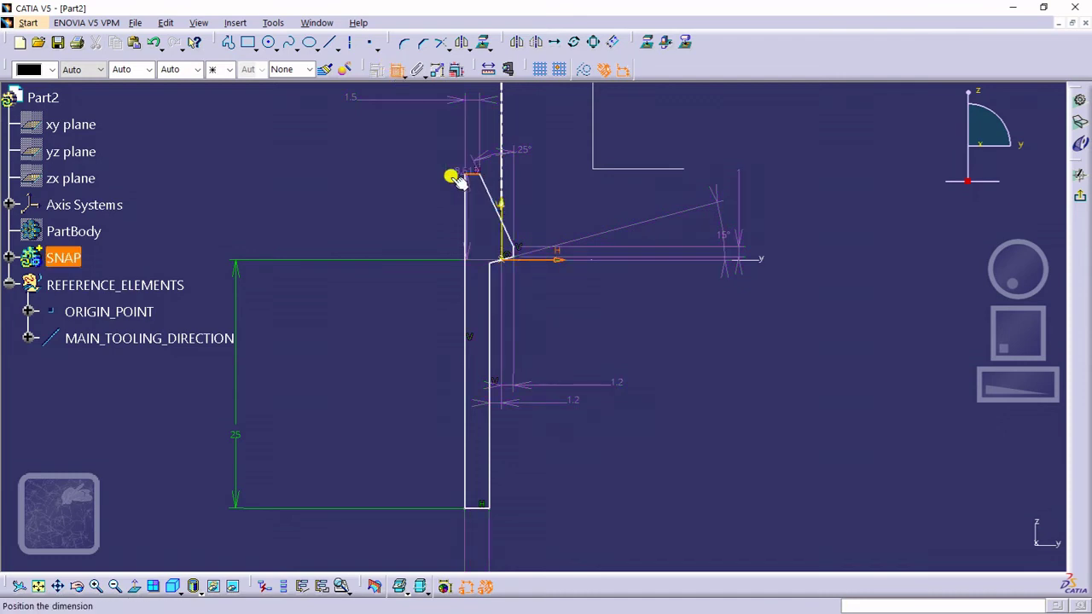
{"action": "left_click", "coordinate": [402, 206]}
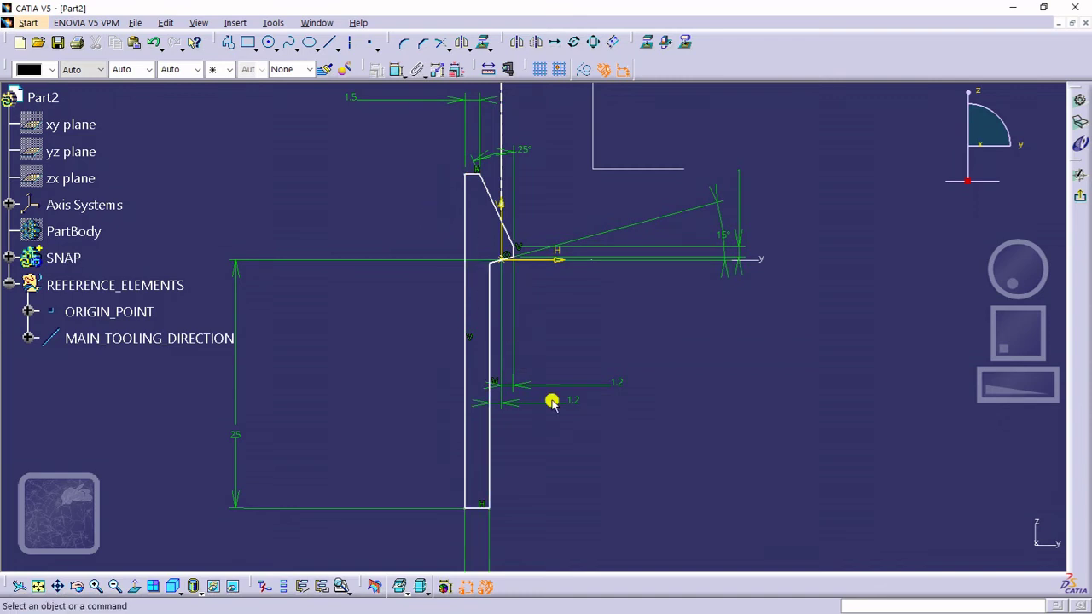
{"action": "middle_click_drag", "start_coordinate": [549, 394], "coordinate": [555, 251]}
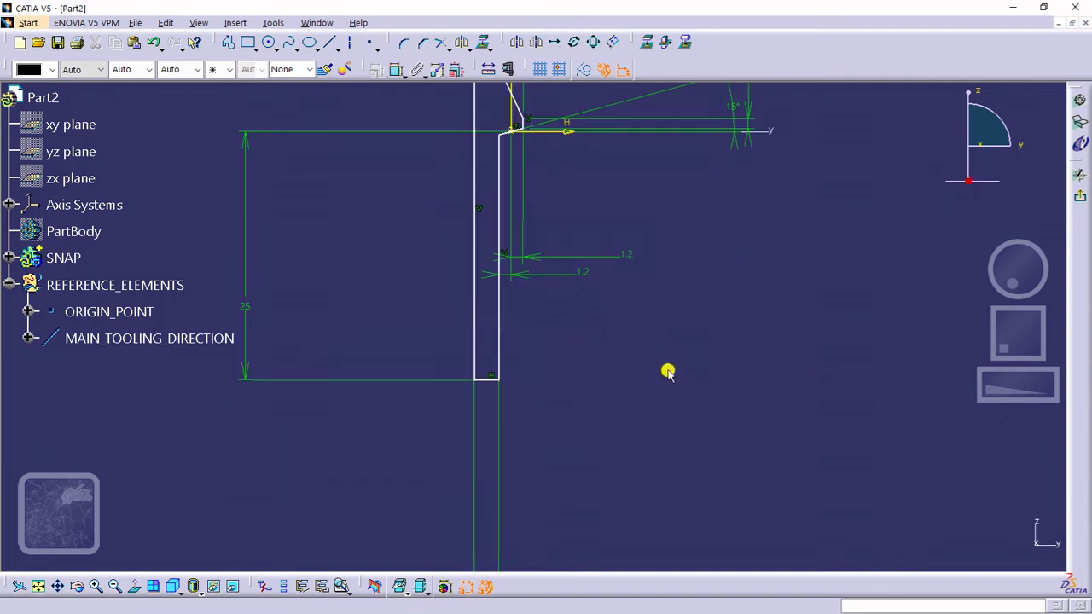
{"action": "middle_click_drag", "start_coordinate": [666, 367], "coordinate": [546, 397]}
Step: Verify with Sketch Analysis that the profile is closed, then exit to the 3D workspace
{"action": "left_click", "coordinate": [273, 22]}
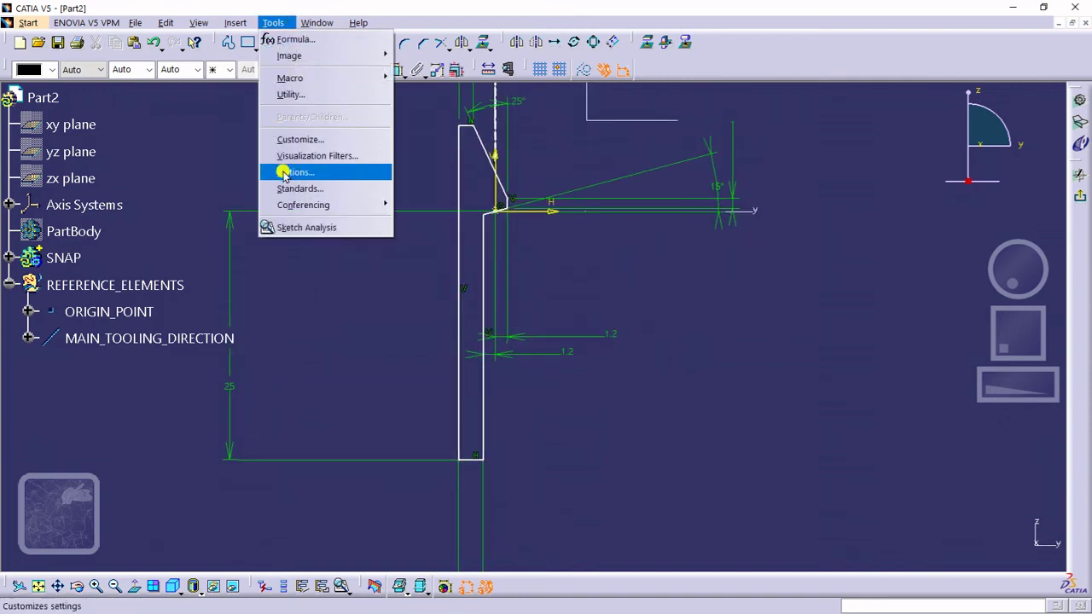
{"action": "left_click", "coordinate": [313, 227]}
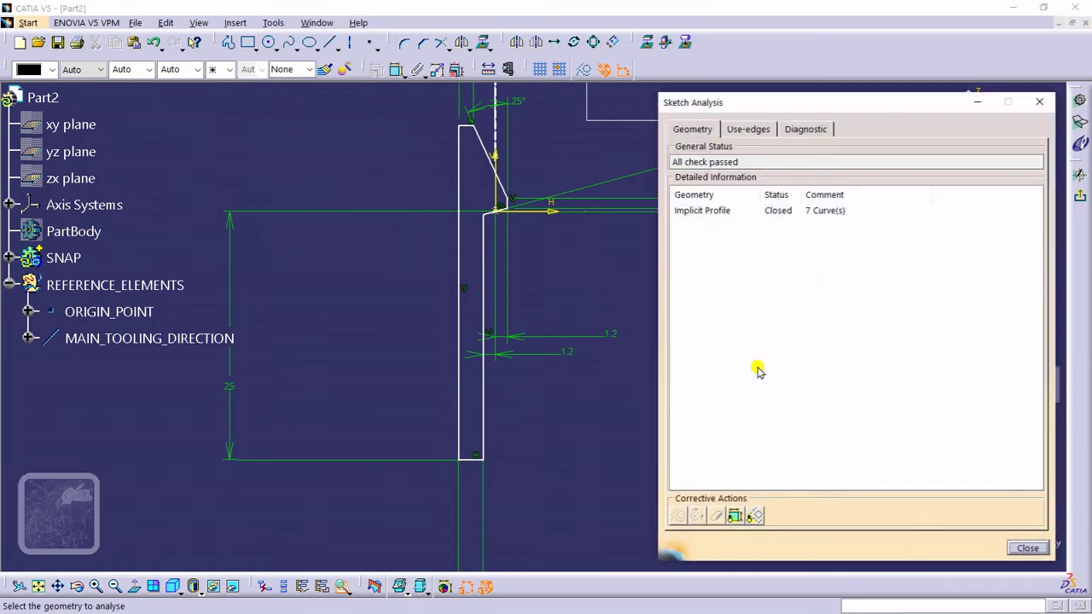
{"action": "left_click", "coordinate": [790, 220]}
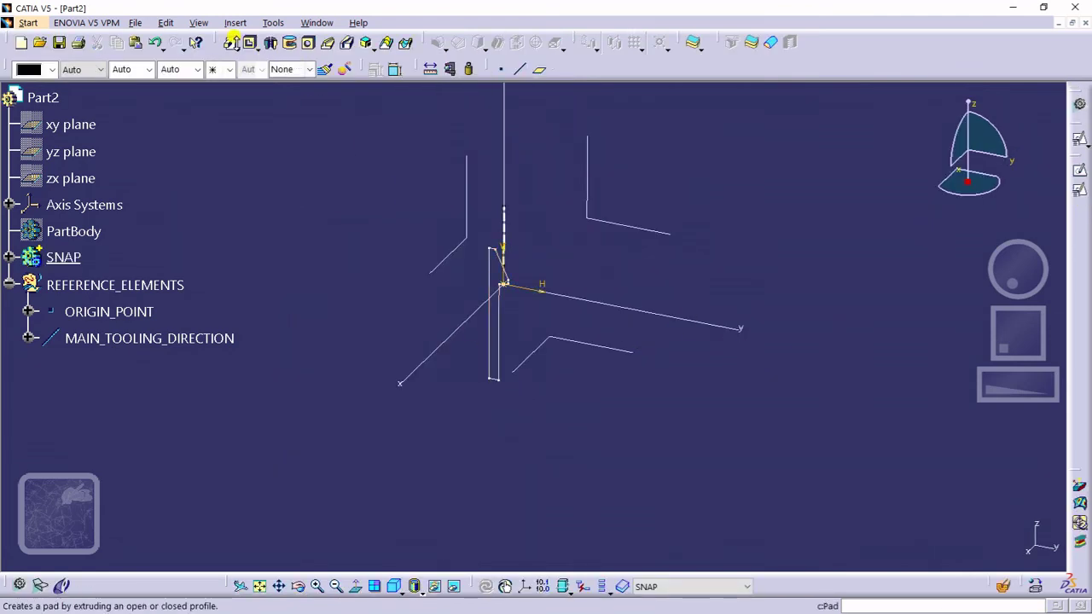
Step: Pad Sketch.1 with a mirrored extent and a length of 8 mm
{"action": "left_click", "coordinate": [226, 46]}
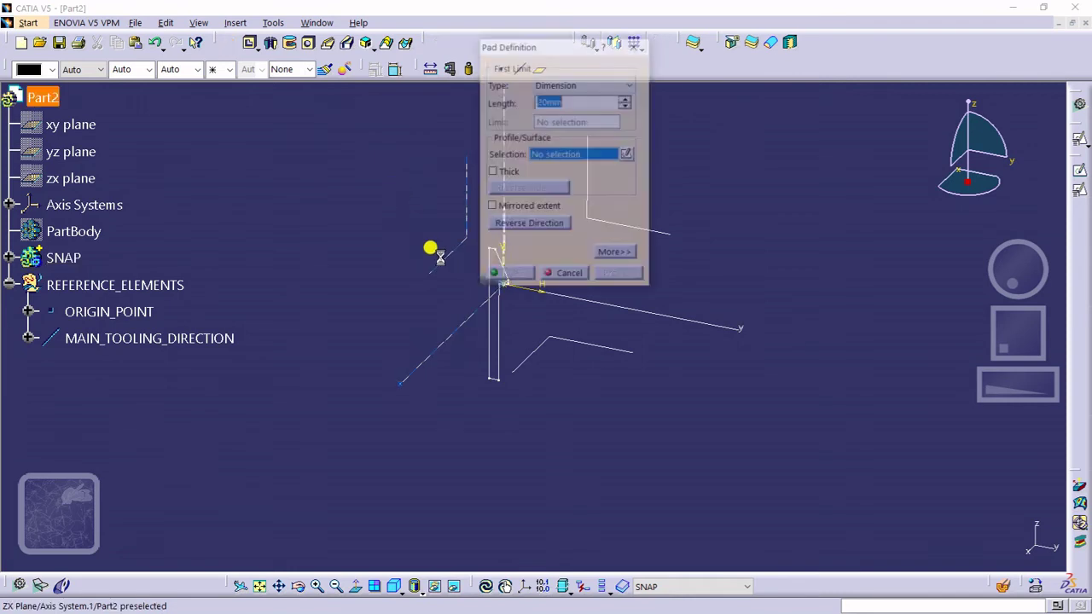
{"action": "middle_click_drag", "start_coordinate": [498, 356], "coordinate": [450, 422]}
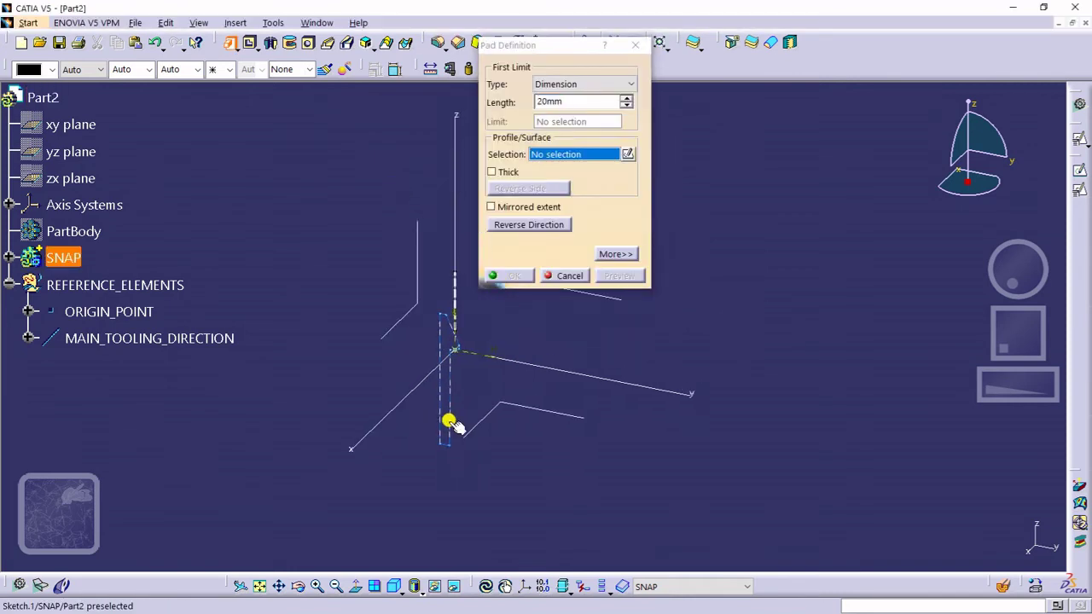
{"action": "left_click", "coordinate": [443, 314]}
{"action": "left_click", "coordinate": [491, 206]}
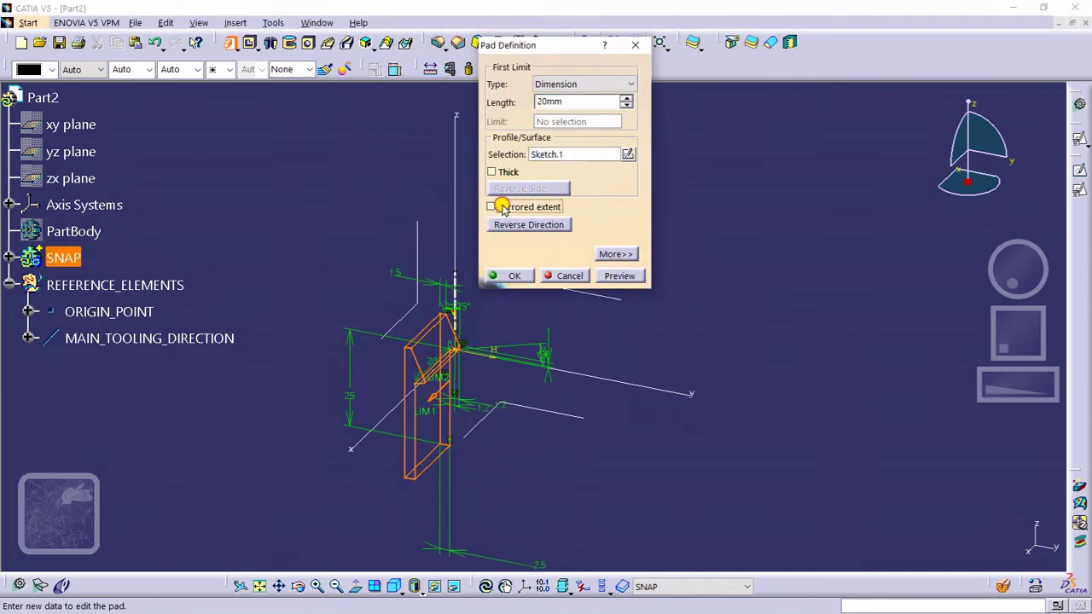
{"action": "double_click", "coordinate": [544, 101]}
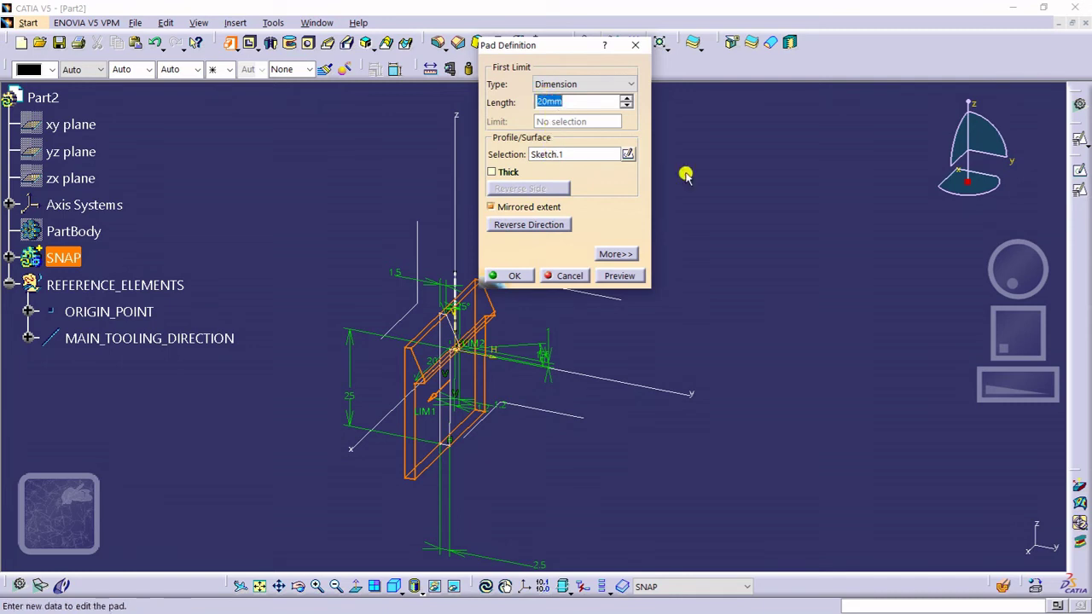
{"action": "type", "text": "8"}
{"action": "key", "text": "Return"}
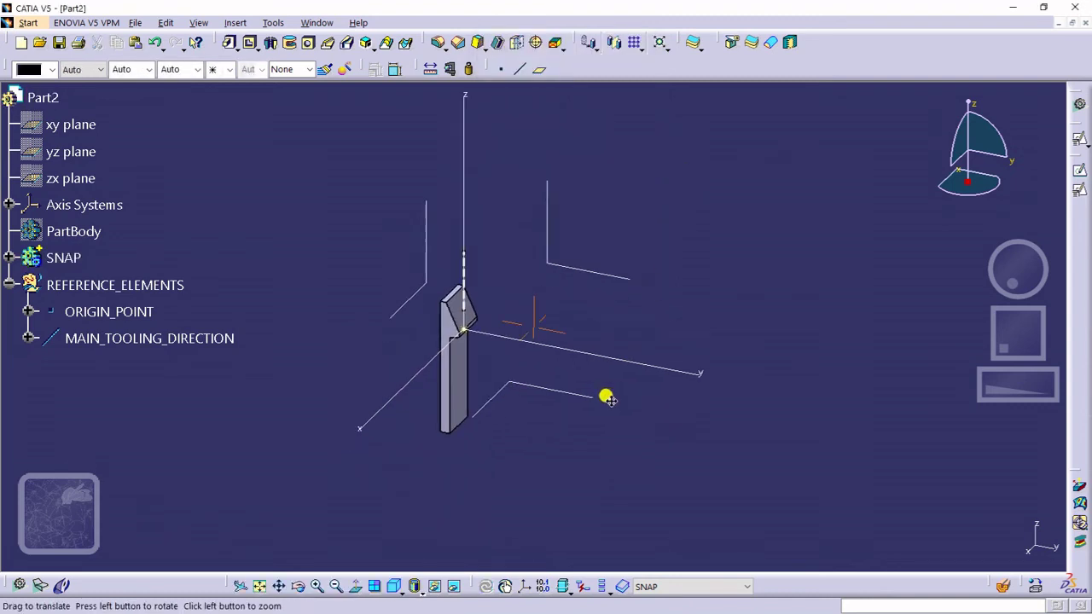
Step: Start a draft and select four faces of the pad, including the small hook face
{"action": "middle_click_drag", "start_coordinate": [604, 395], "coordinate": [685, 237]}
{"action": "mouse_move", "coordinate": [594, 307]}
{"action": "middle_mouse_down"}
{"action": "mouse_move", "coordinate": [593, 391]}
{"action": "mouse_move", "coordinate": [610, 410]}
{"action": "middle_mouse_up"}
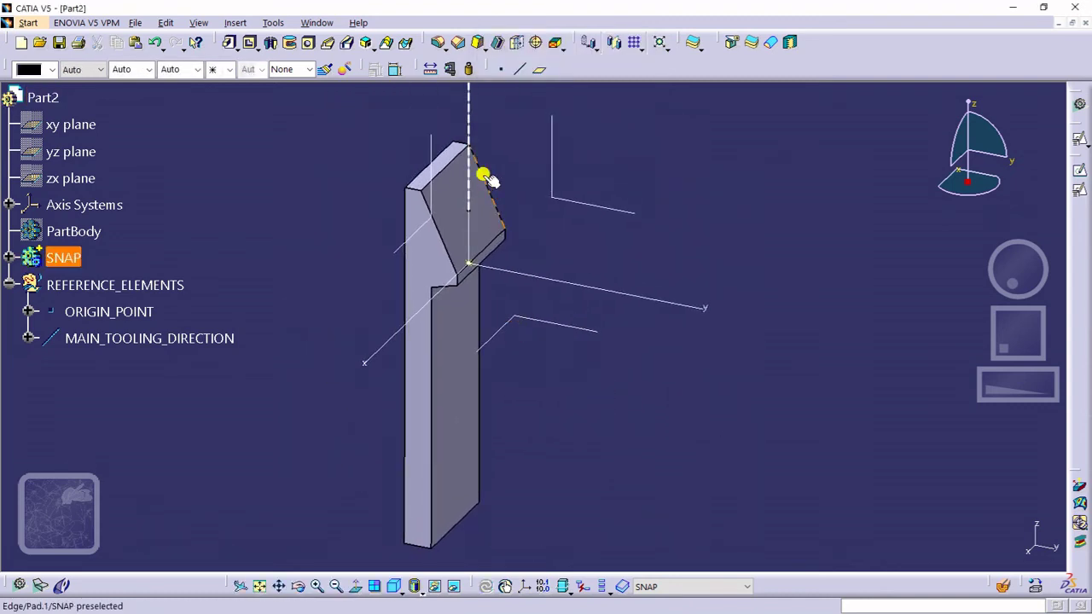
{"action": "left_click", "coordinate": [475, 49]}
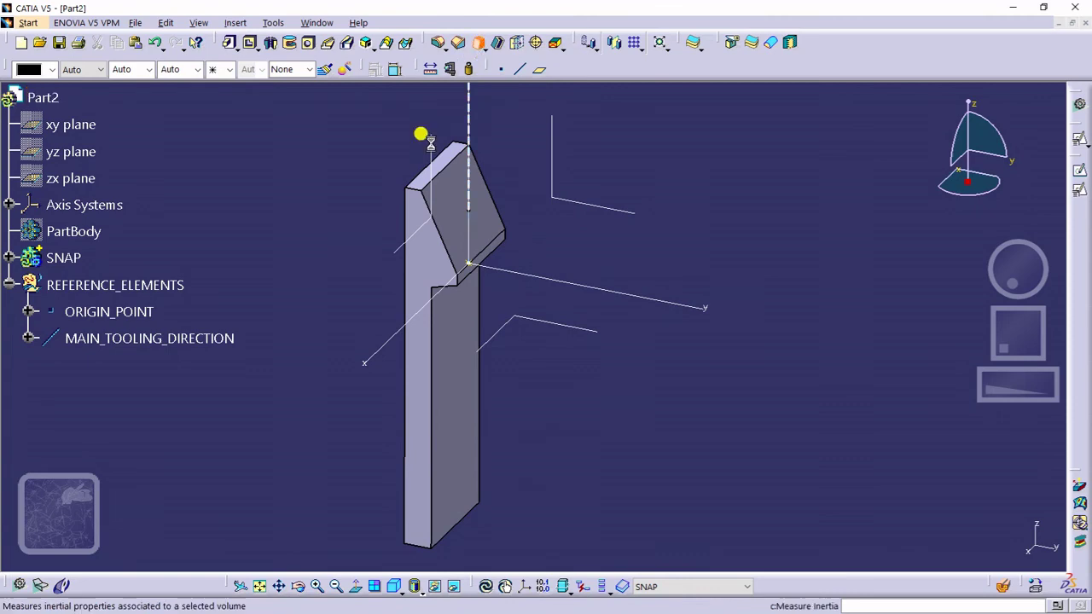
{"action": "left_click", "coordinate": [418, 230]}
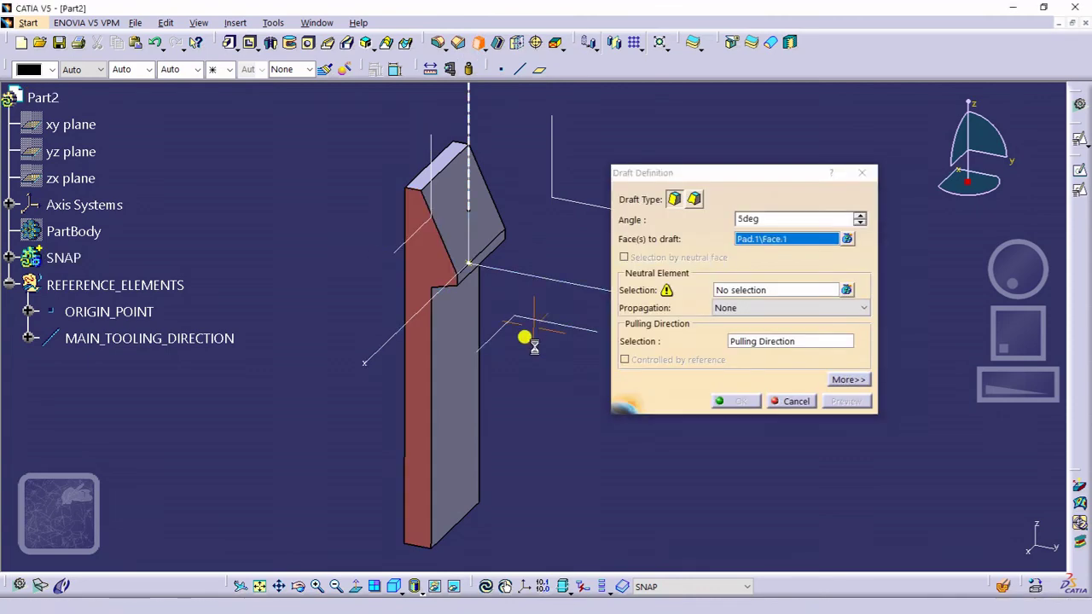
{"action": "middle_click_drag", "start_coordinate": [524, 336], "coordinate": [303, 307]}
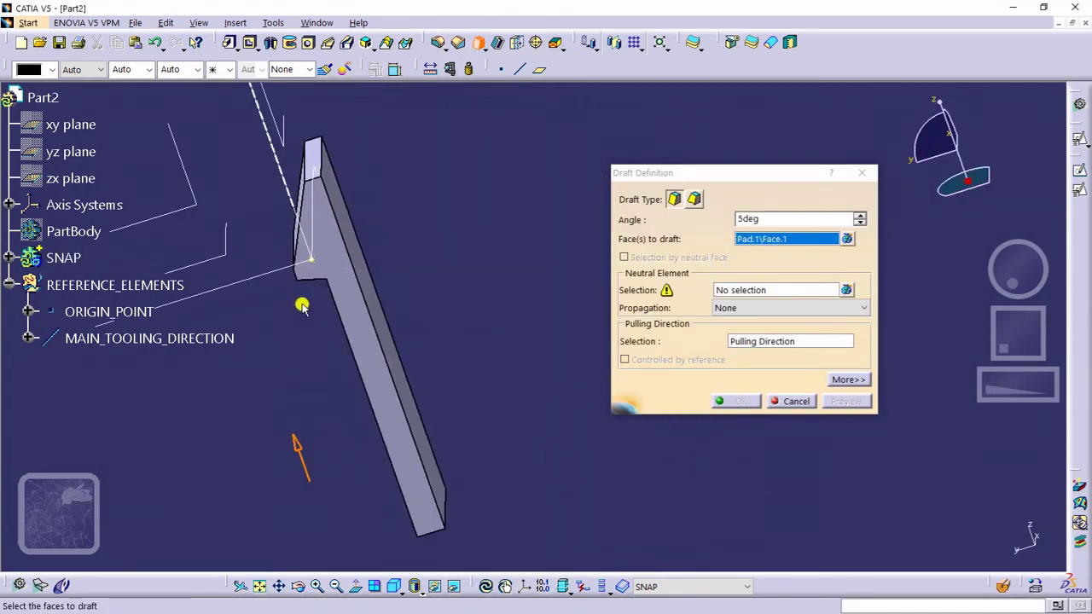
{"action": "left_click", "coordinate": [324, 245]}
{"action": "middle_click_drag", "start_coordinate": [325, 245], "coordinate": [393, 316]}
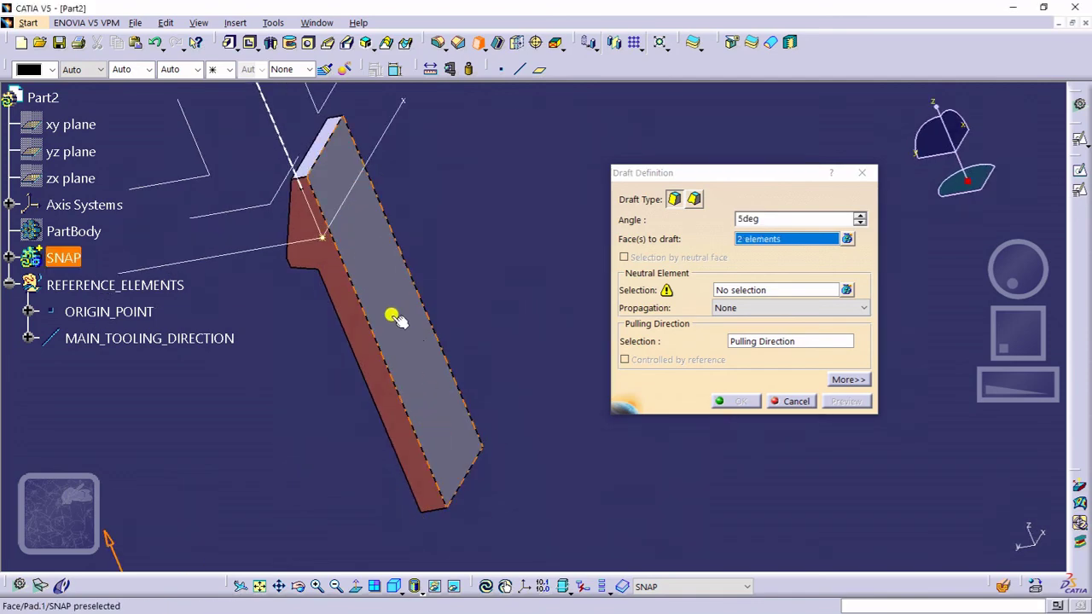
{"action": "left_click", "coordinate": [392, 317]}
{"action": "middle_click_drag", "start_coordinate": [341, 419], "coordinate": [585, 342]}
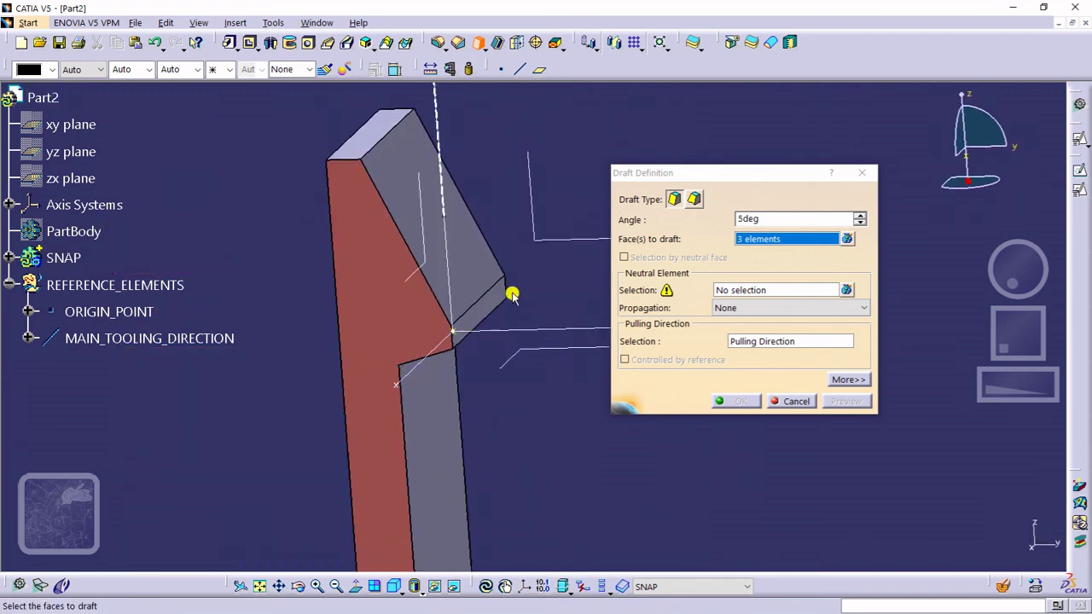
{"action": "left_click", "coordinate": [492, 298]}
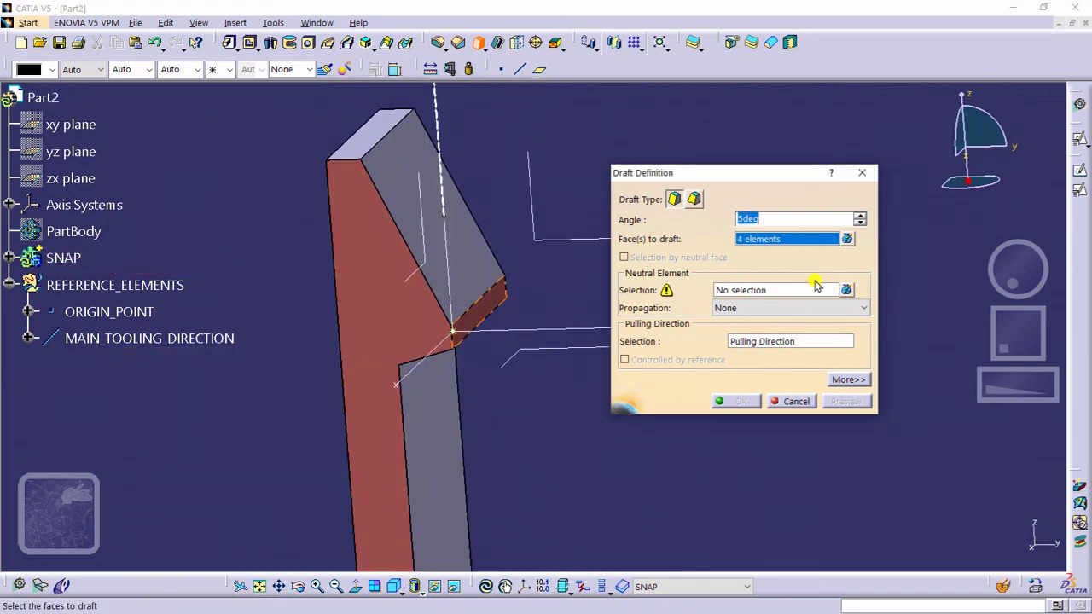
Step: Use the top face as neutral element, MAIN_TOOLING_DIRECTION as pulling direction, and a 0.5deg angle
{"action": "left_click", "coordinate": [756, 293]}
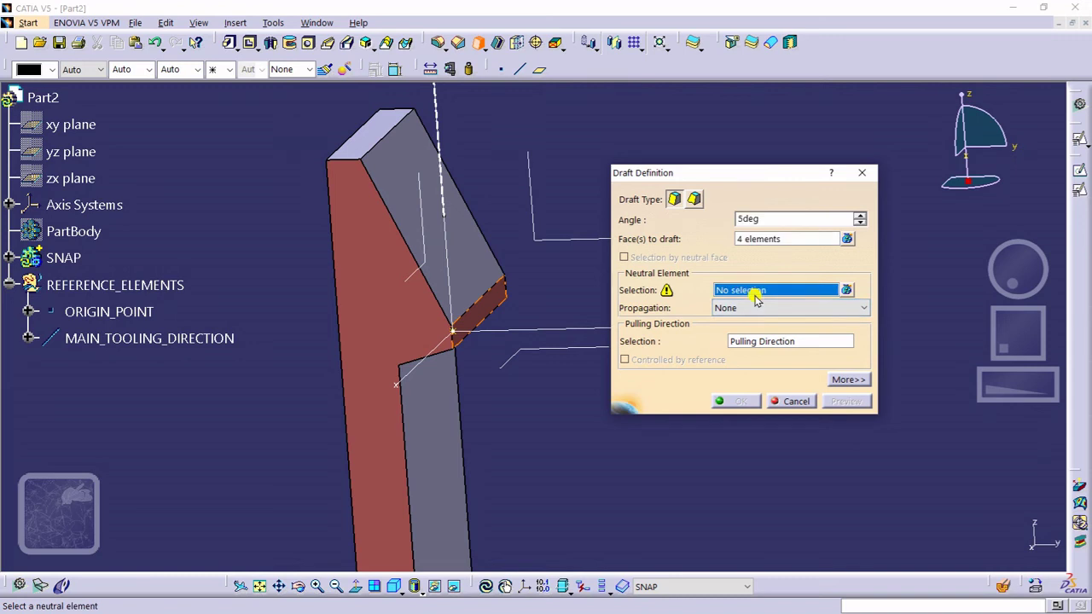
{"action": "left_click", "coordinate": [386, 125]}
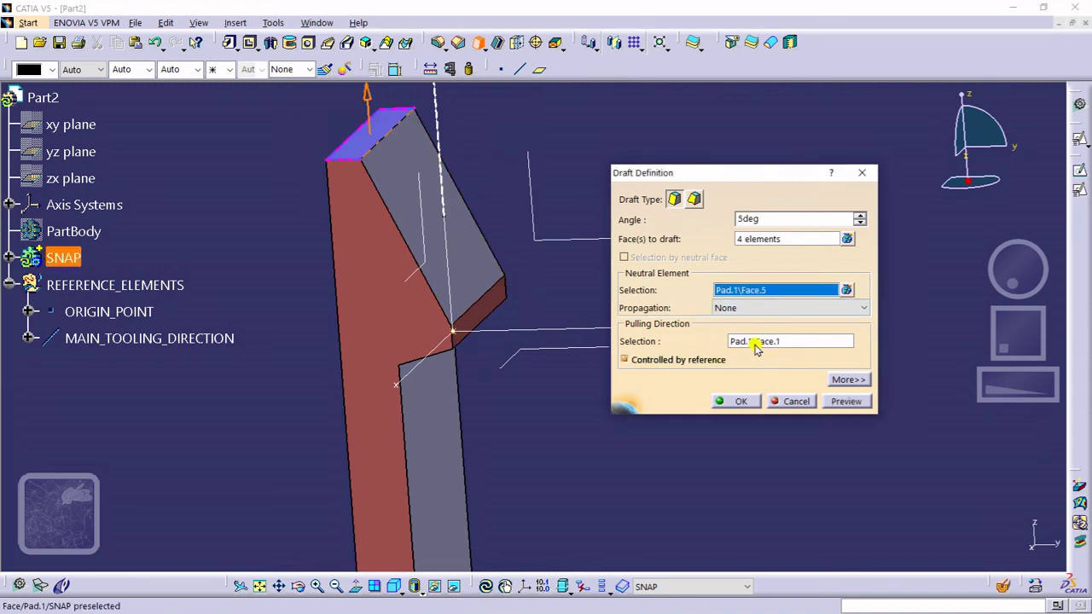
{"action": "left_click", "coordinate": [756, 343]}
{"action": "middle_click_drag", "start_coordinate": [436, 150], "coordinate": [414, 312]}
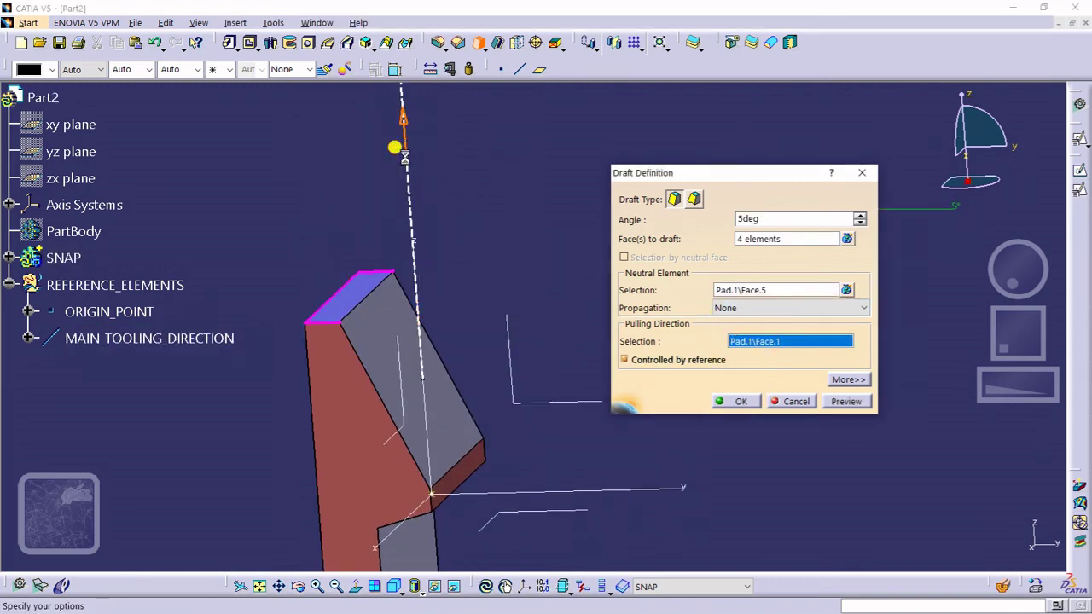
{"action": "left_click", "coordinate": [394, 147]}
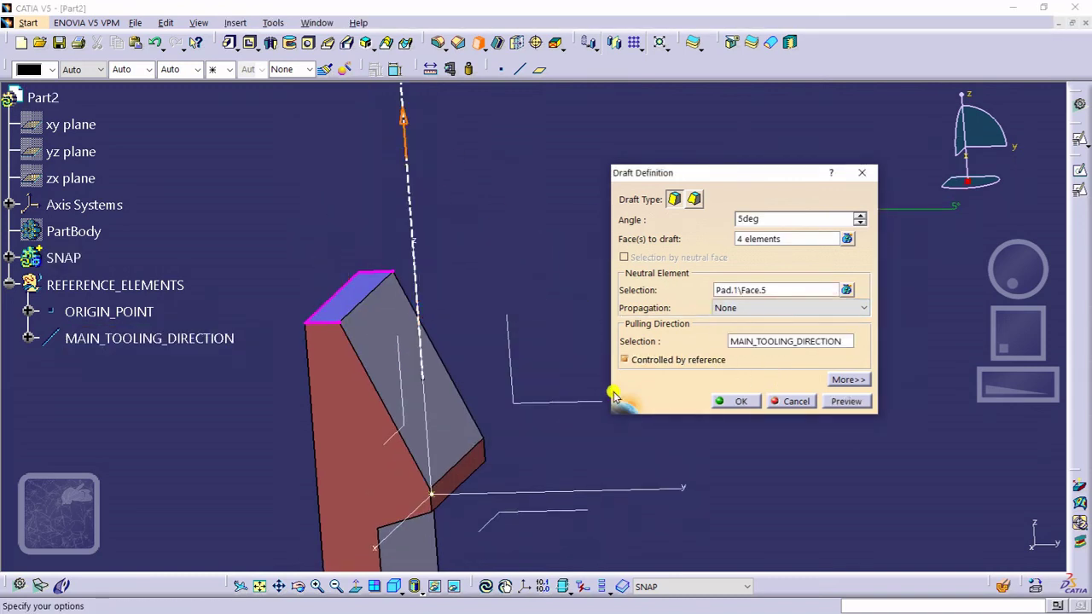
{"action": "left_click", "coordinate": [739, 219]}
{"action": "type", "text": "0."}
{"action": "key", "text": "Return"}
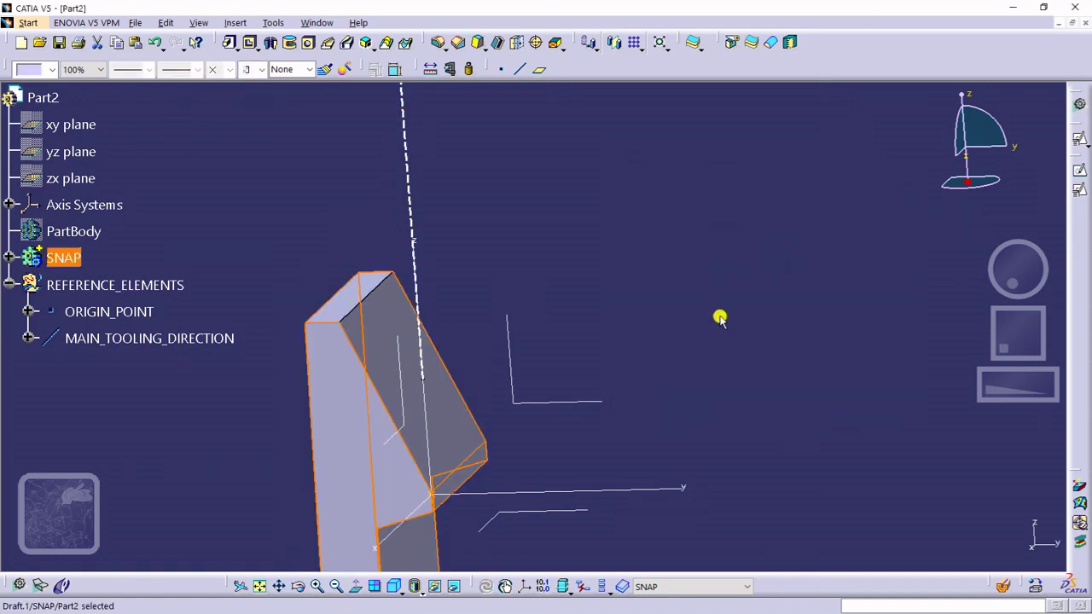
Step: Launch Power Copy creation via Insert > Knowledge Templates > Power Copy
{"action": "middle_click_drag", "start_coordinate": [721, 317], "coordinate": [677, 475]}
{"action": "left_click", "coordinate": [670, 469]}
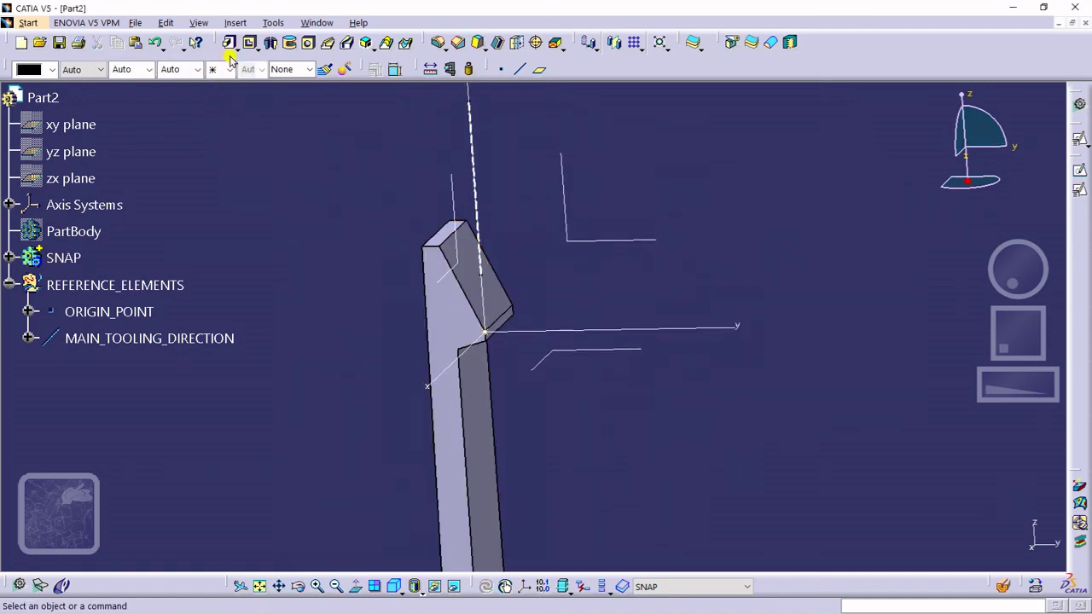
{"action": "left_click", "coordinate": [235, 24]}
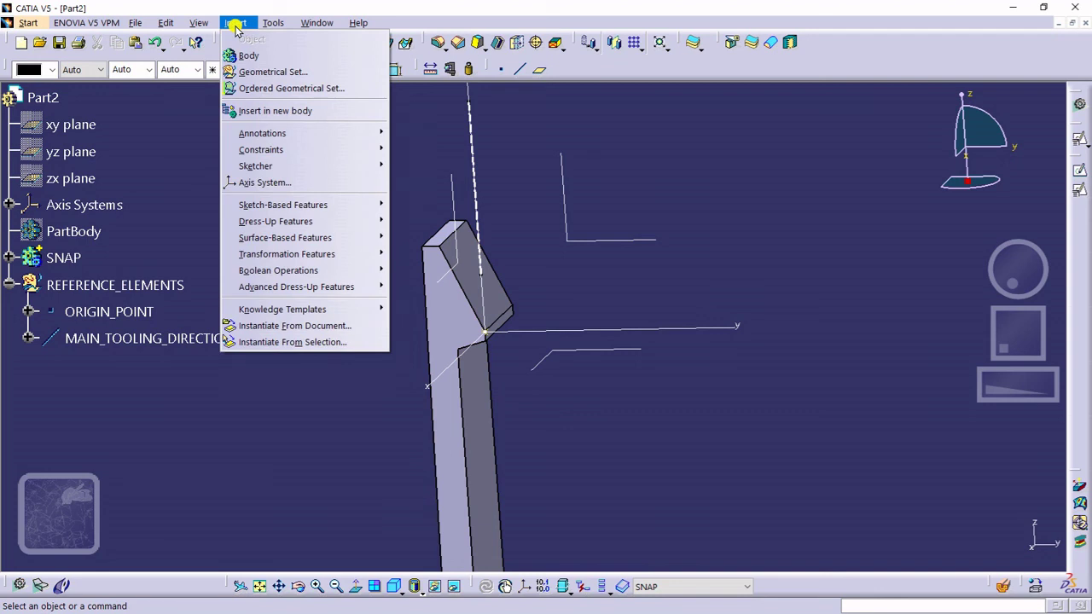
{"action": "middle_click_drag", "start_coordinate": [494, 350], "coordinate": [468, 385]}
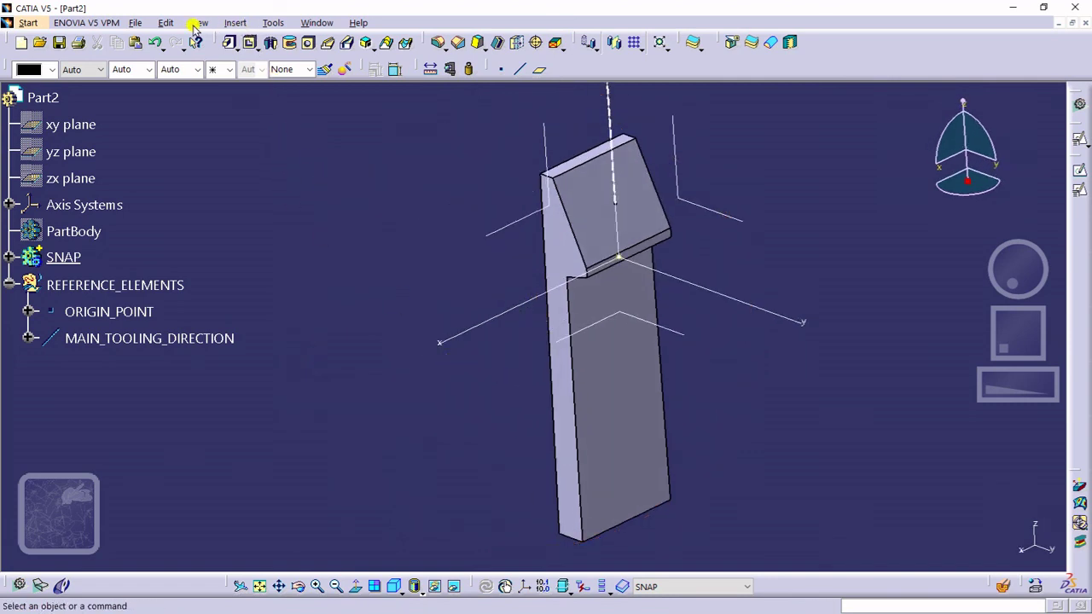
{"action": "left_click", "coordinate": [235, 24]}
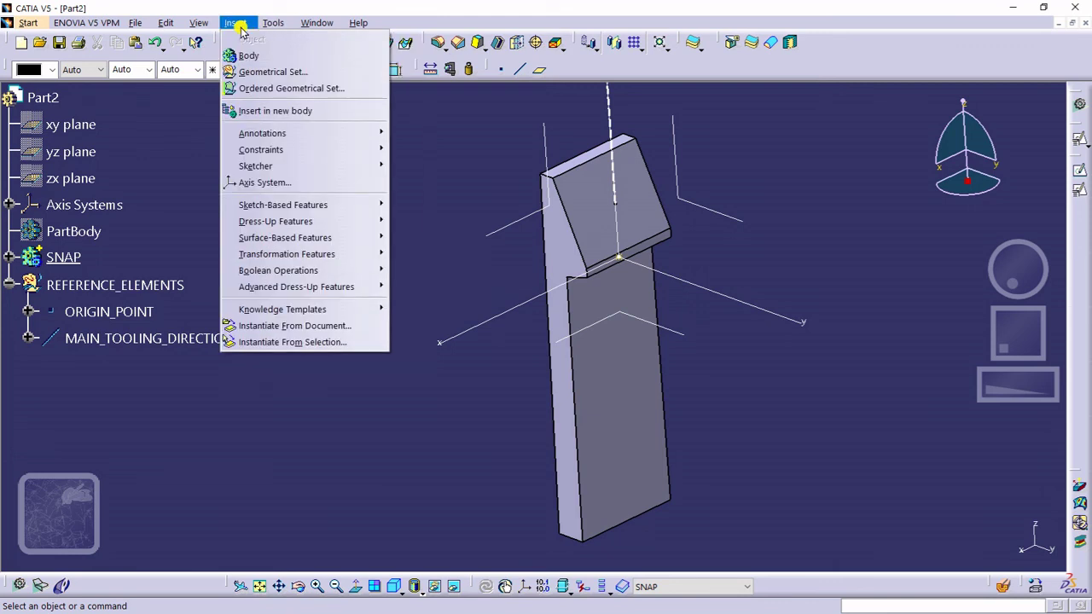
{"action": "mouse_move", "coordinate": [303, 284]}
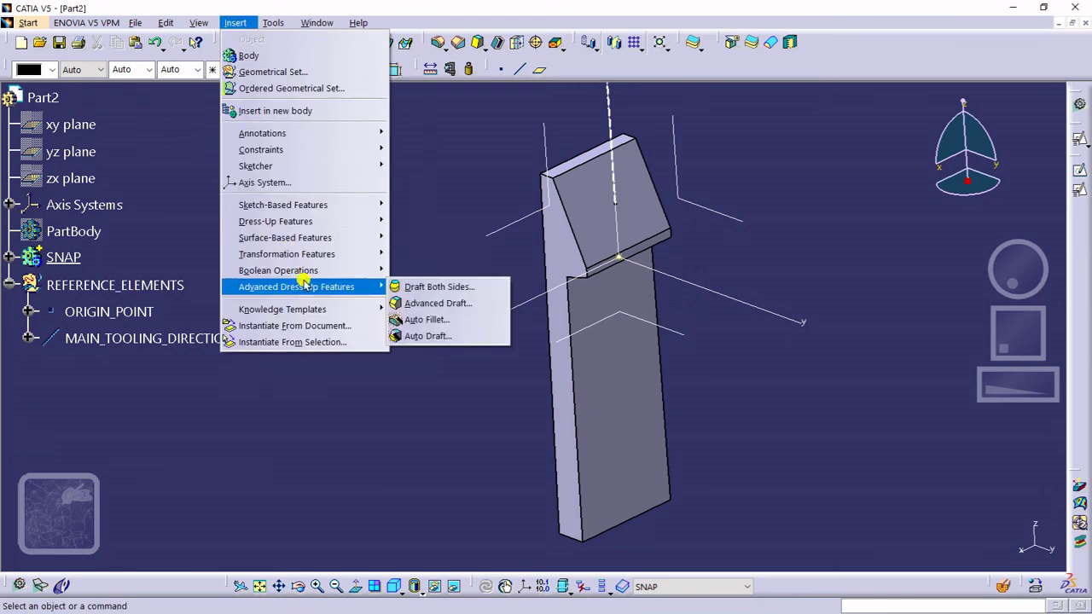
{"action": "mouse_move", "coordinate": [303, 308]}
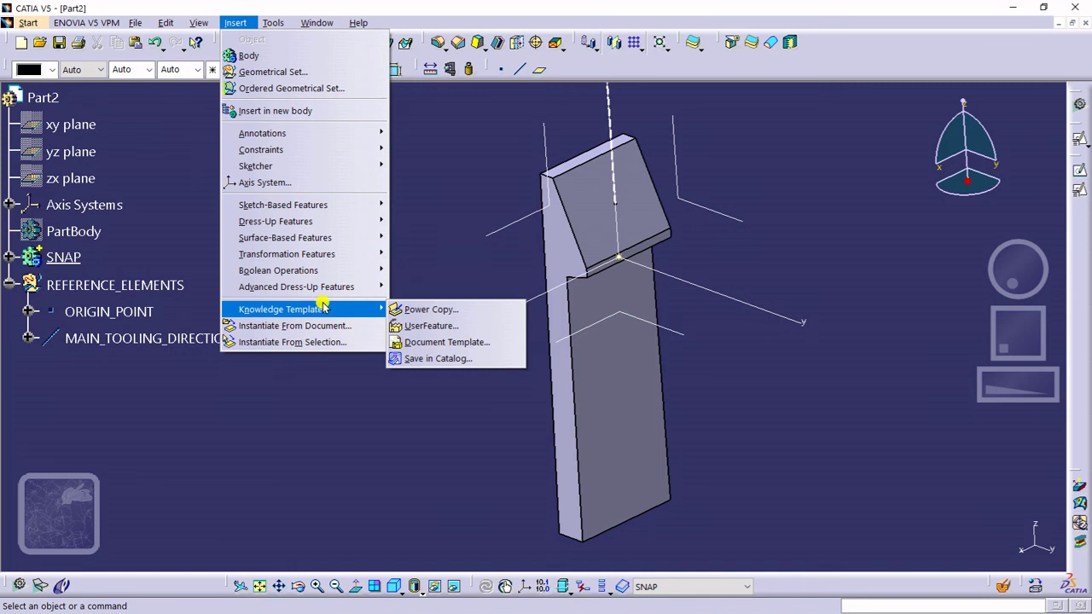
{"action": "left_click", "coordinate": [433, 307]}
Step: Add the SNAP body to the Power Copy, confirm it, and expand the PowerCopy node
{"action": "left_click", "coordinate": [79, 260]}
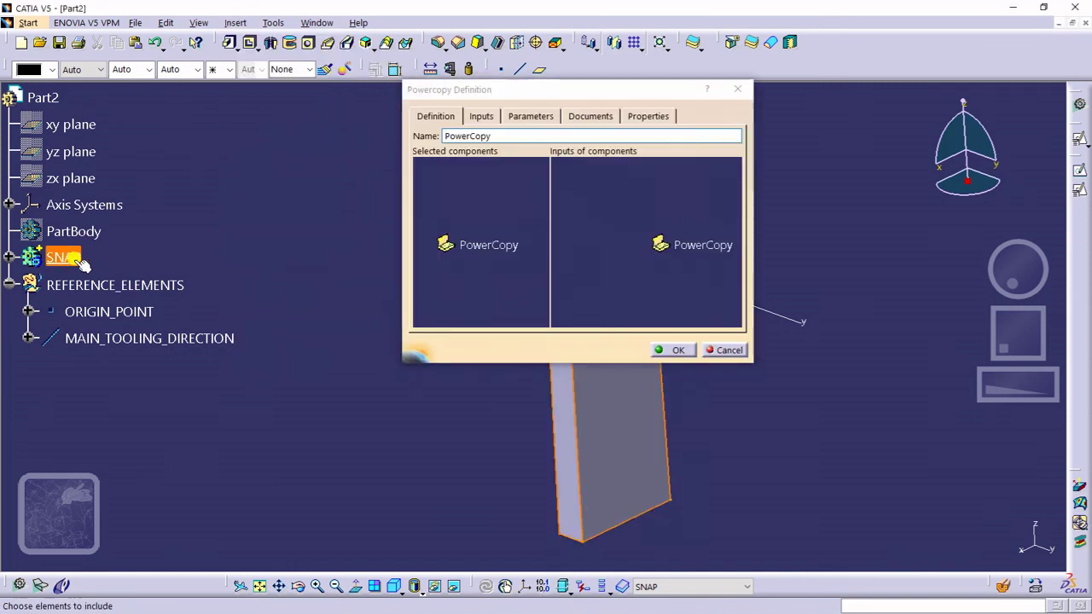
{"action": "left_click", "coordinate": [676, 350]}
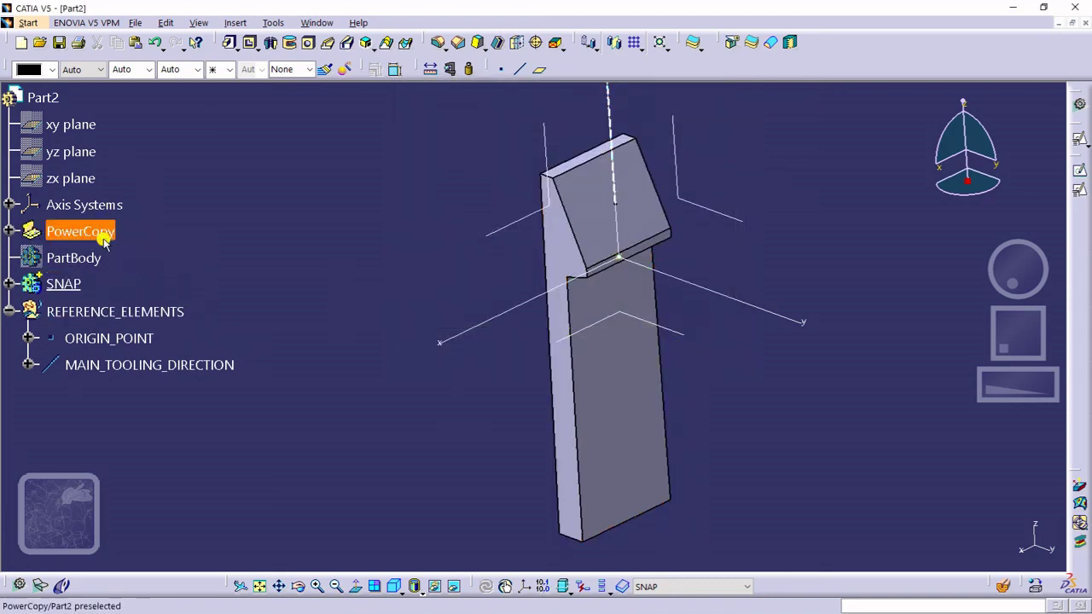
{"action": "left_click", "coordinate": [8, 231]}
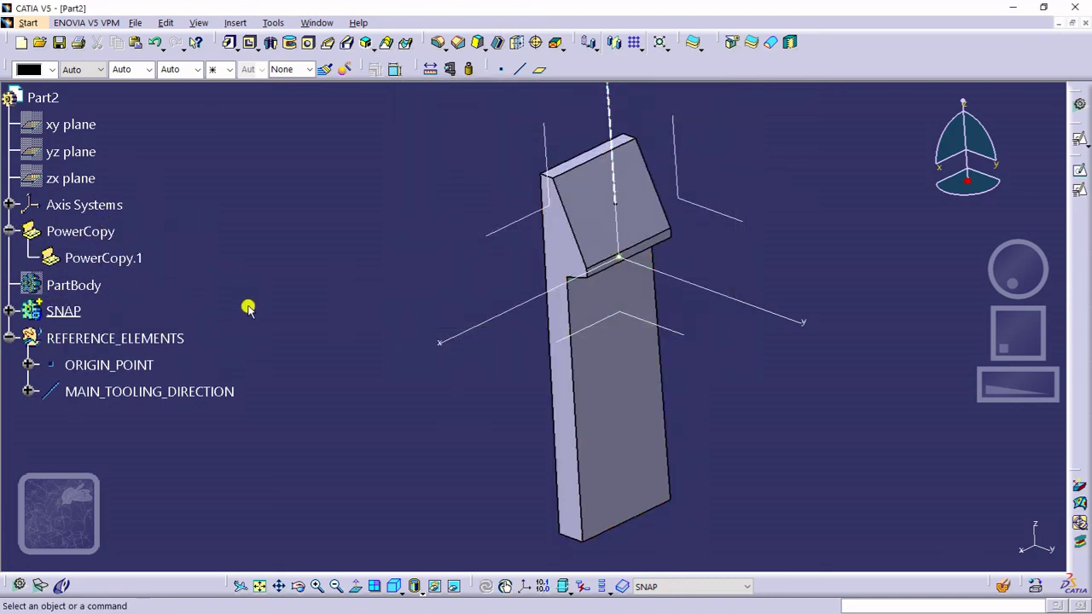